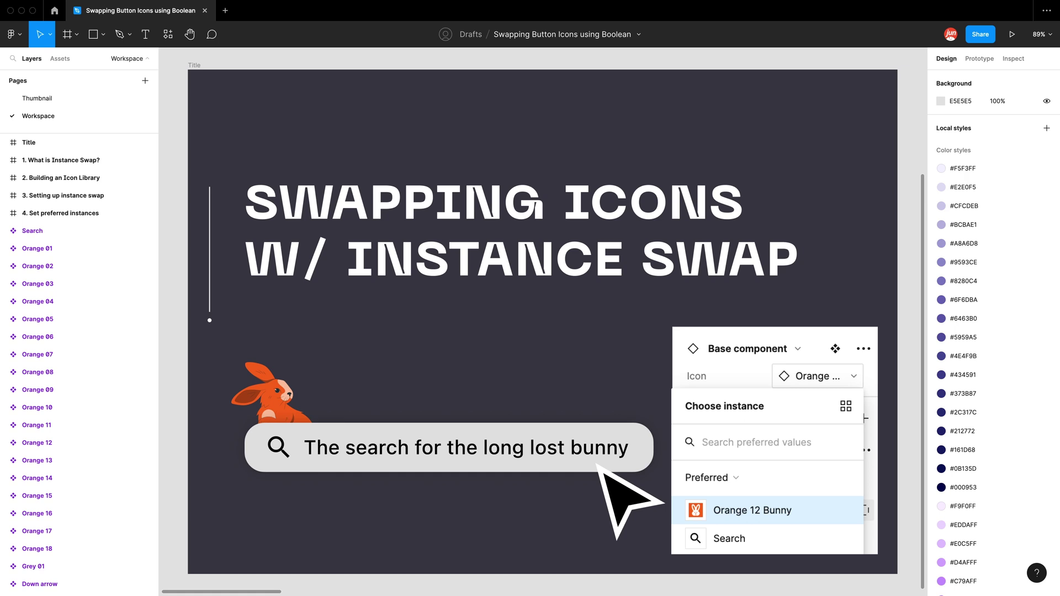
In the "1. What is Instance Swap?" frame, place a copy of the Base component's search icon below the search bar
key(n)
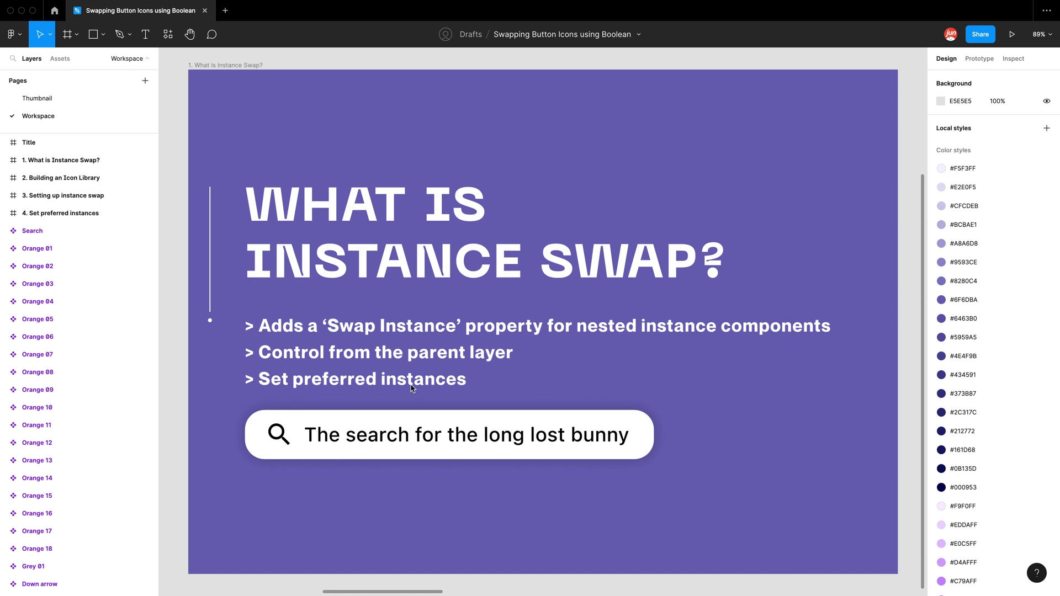
click(438, 420)
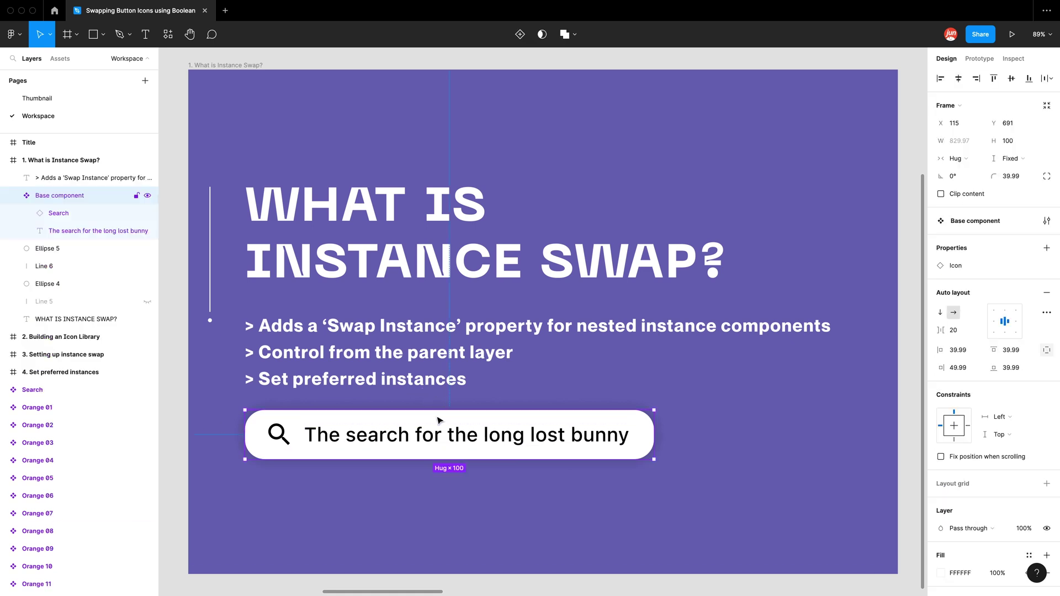
click(278, 436)
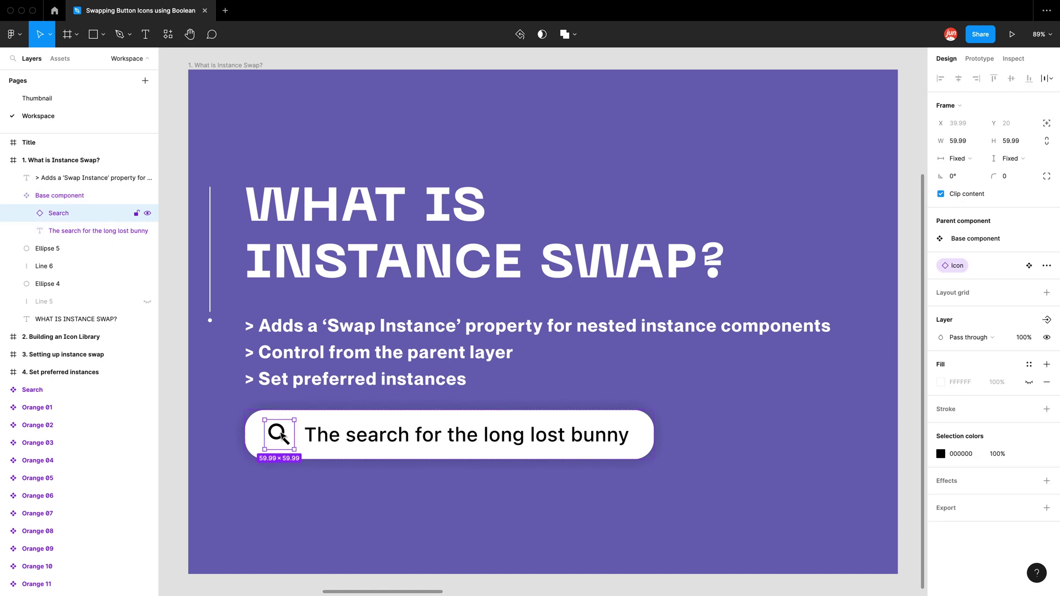
drag(281, 436, 352, 523)
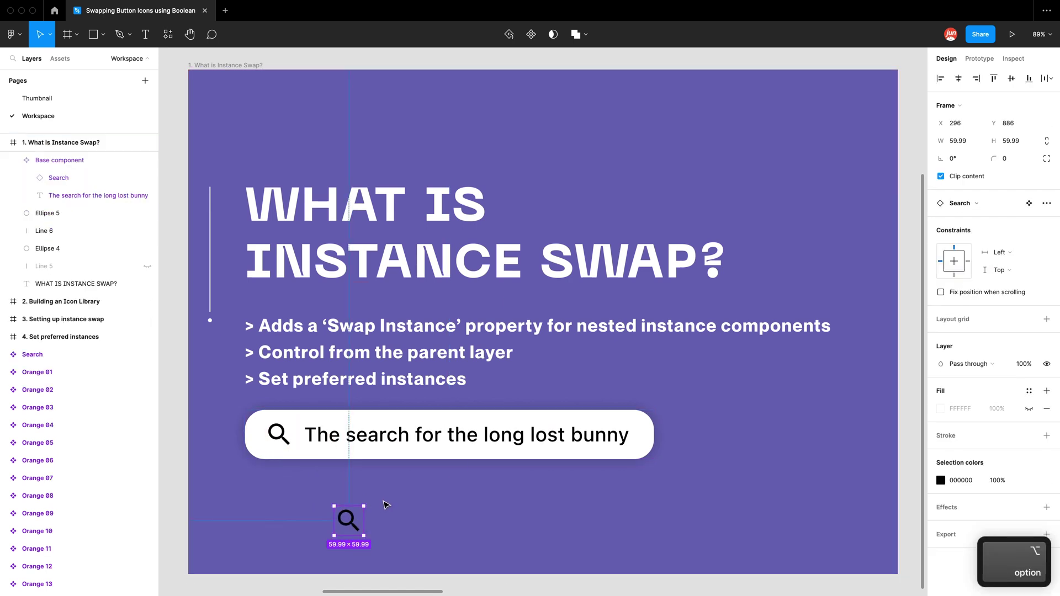
click(383, 510)
click(358, 526)
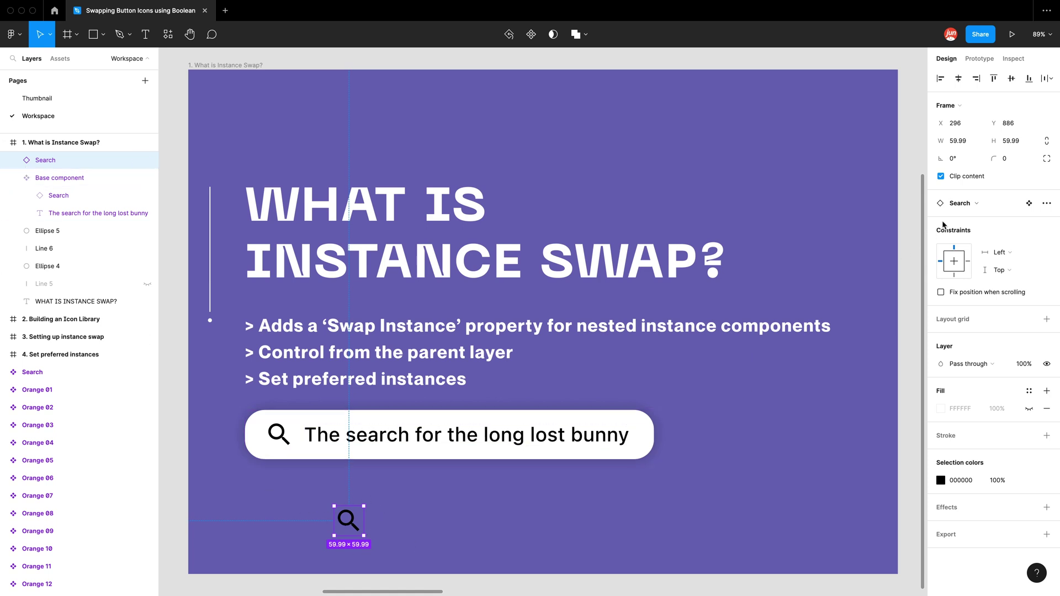
Swap the copied search icon instance to the local component Purple 11
click(1010, 204)
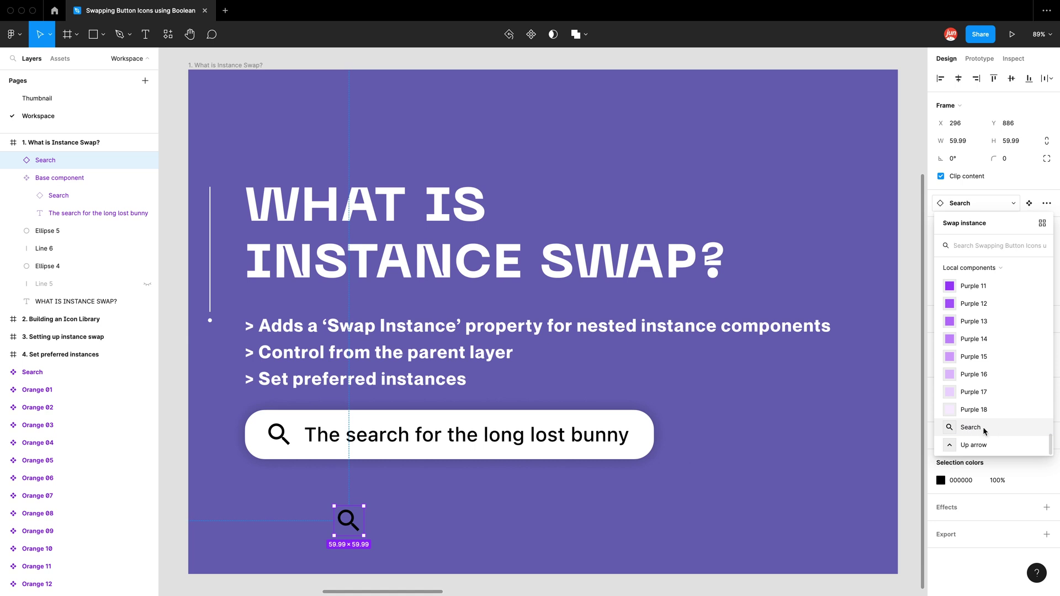
scroll(989, 395, up, 3)
click(1000, 330)
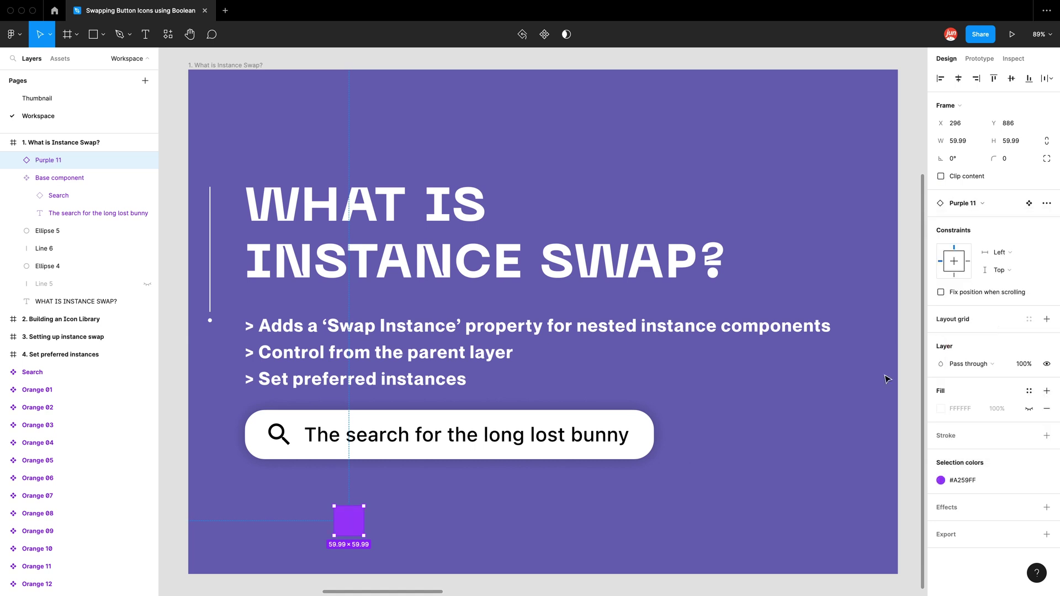
Swap the purple instance below the search bar to the local component Orange 13
click(977, 204)
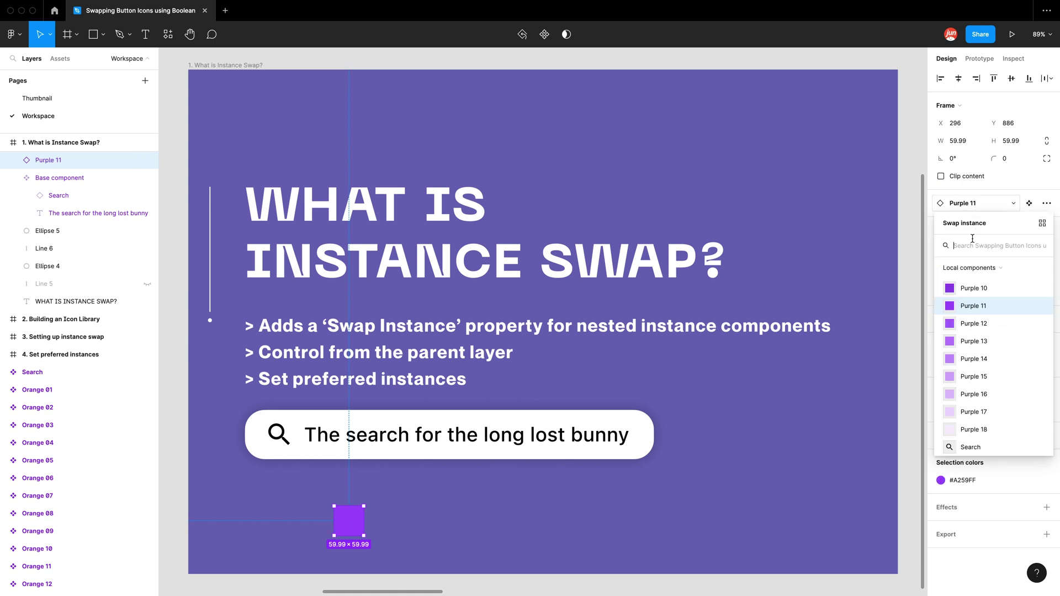
scroll(981, 325, up, 5)
scroll(982, 323, up, 3)
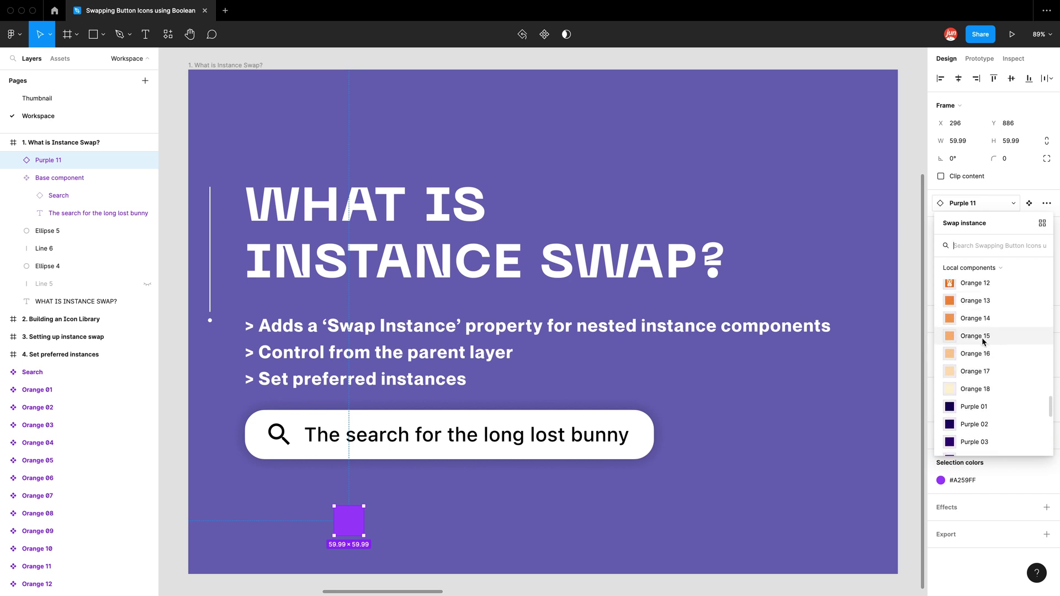
click(980, 311)
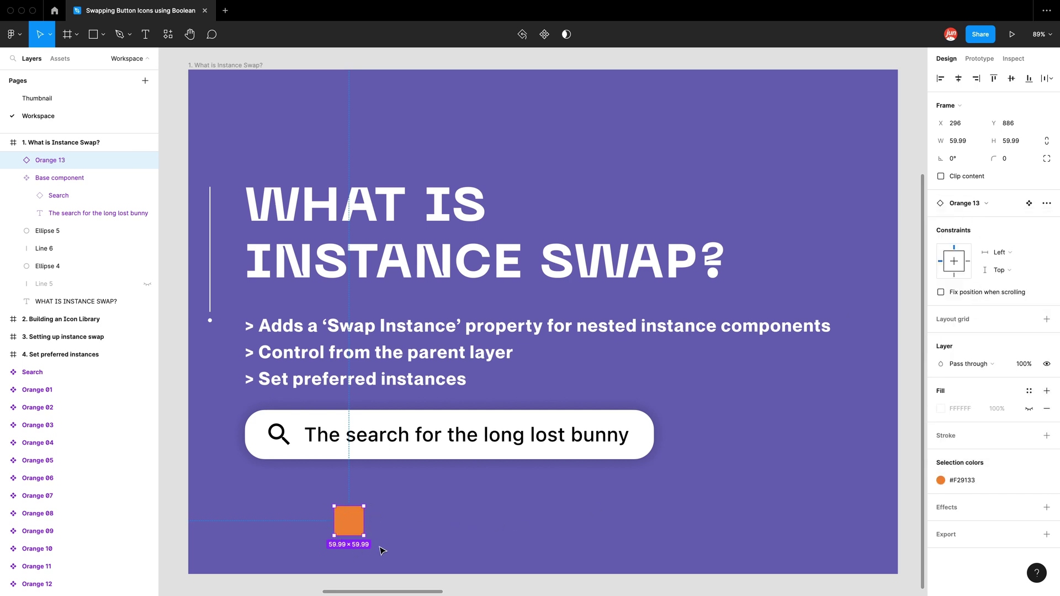
Swap the orange instance to Base component from the "1. What is Instance Swap?" group and delete the resulting instance
click(976, 208)
scroll(987, 326, up, 10)
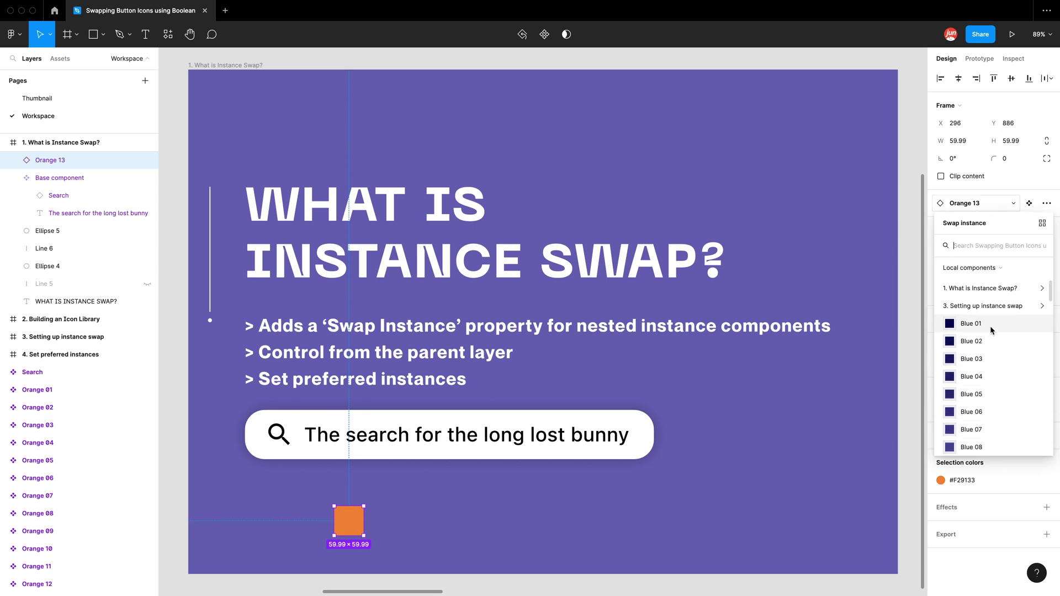
click(989, 288)
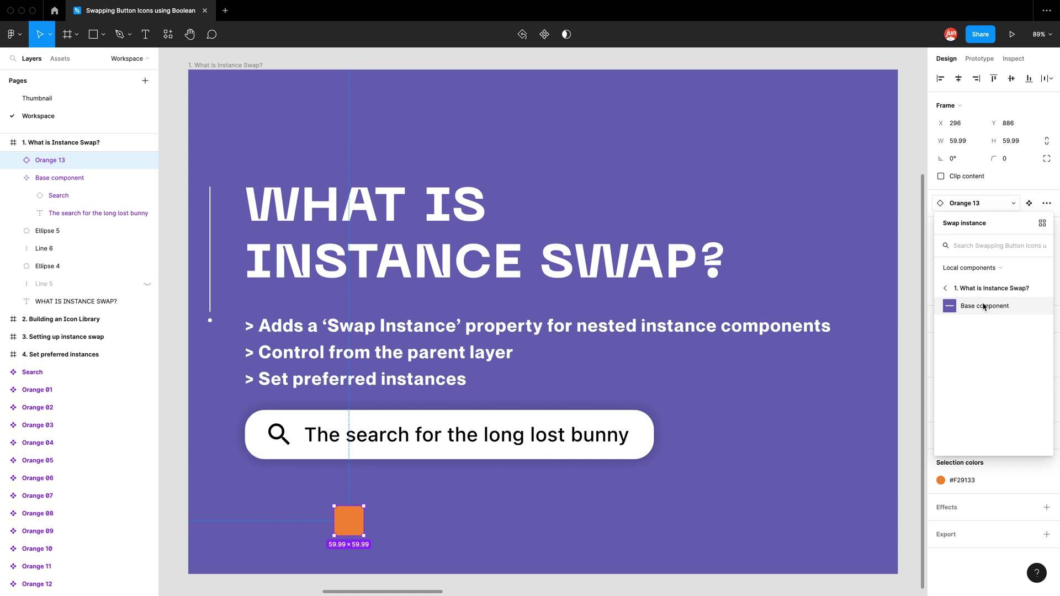
click(984, 306)
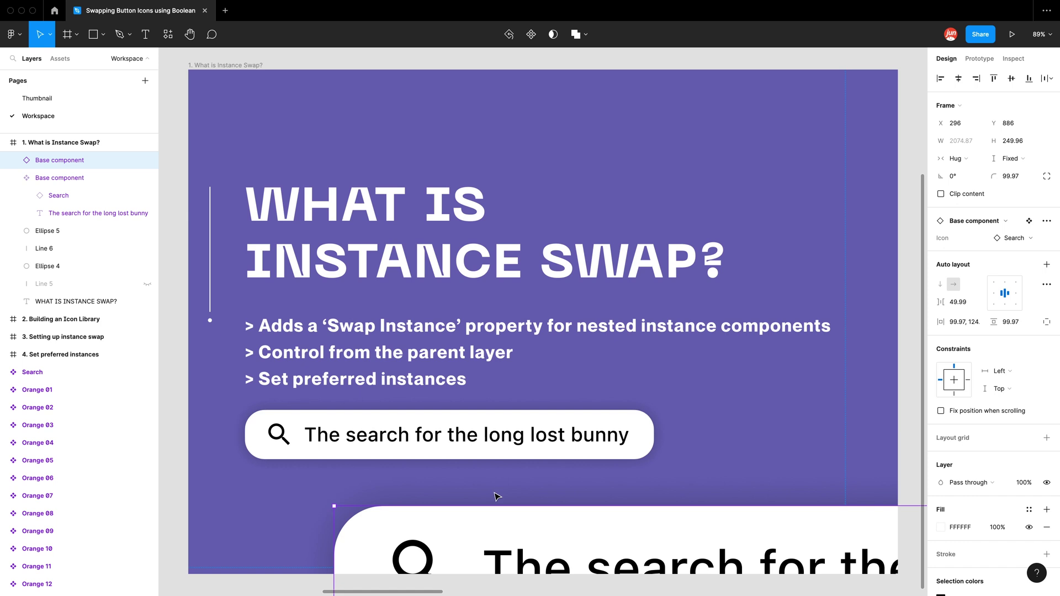
key(Delete)
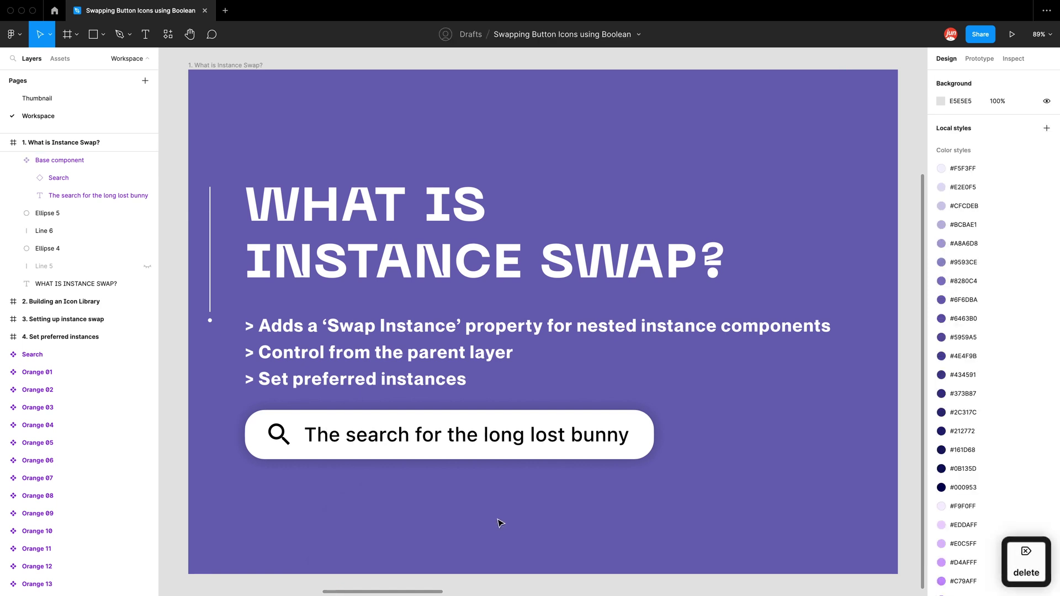
Duplicate the Base component directly below the original and swap the copy's nested search icon to the preferred instance Orange 12
click(478, 460)
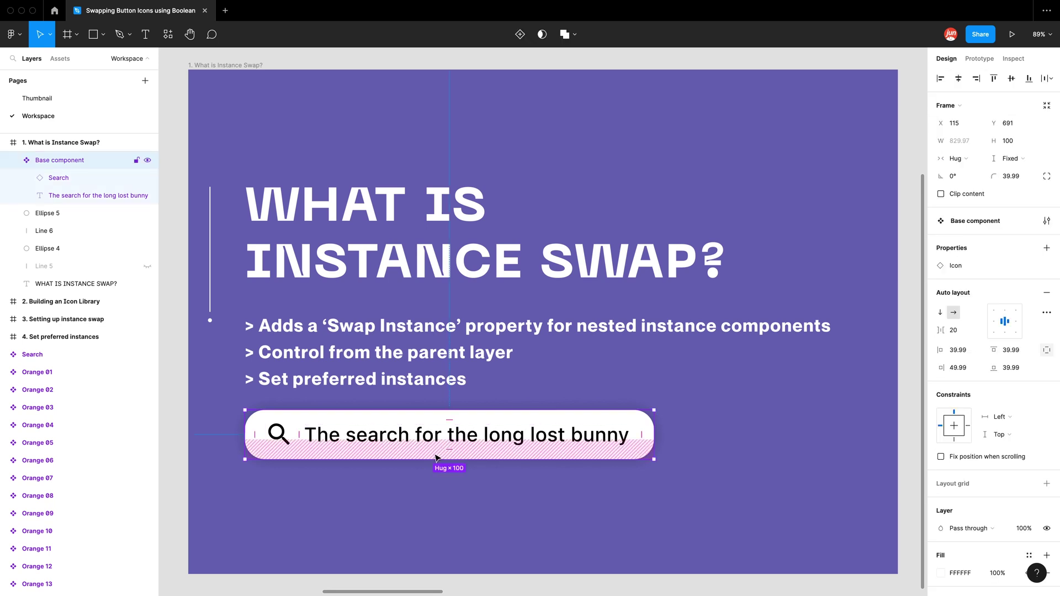
drag(436, 457, 486, 523)
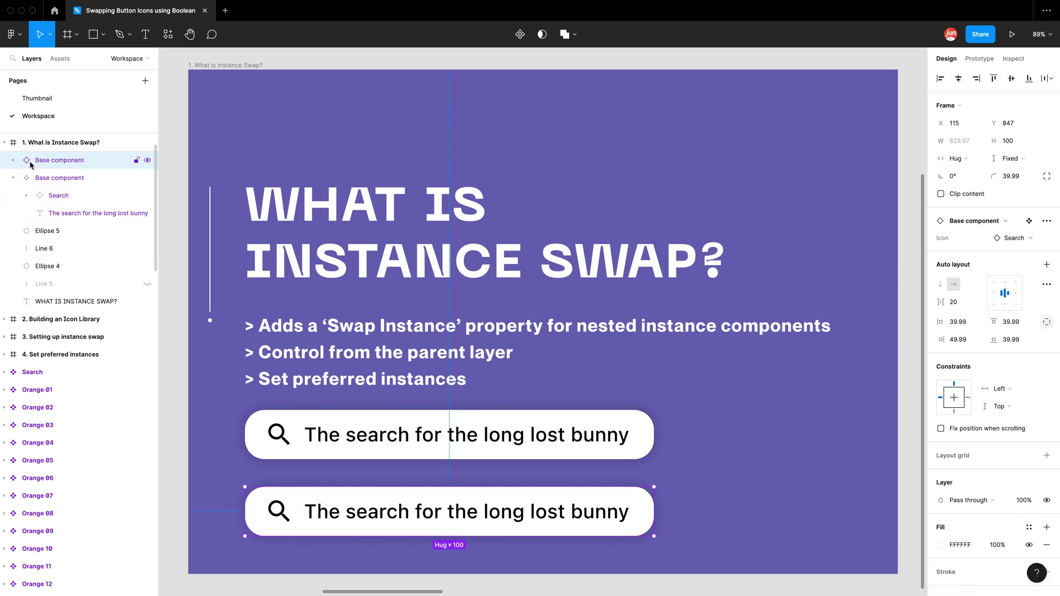
double_click(283, 512)
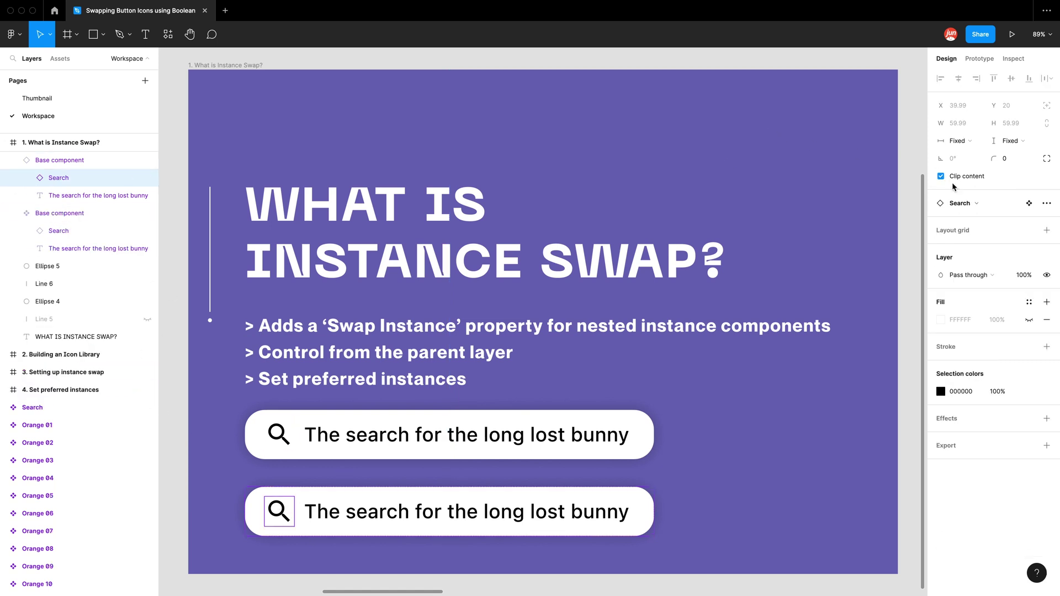
click(970, 204)
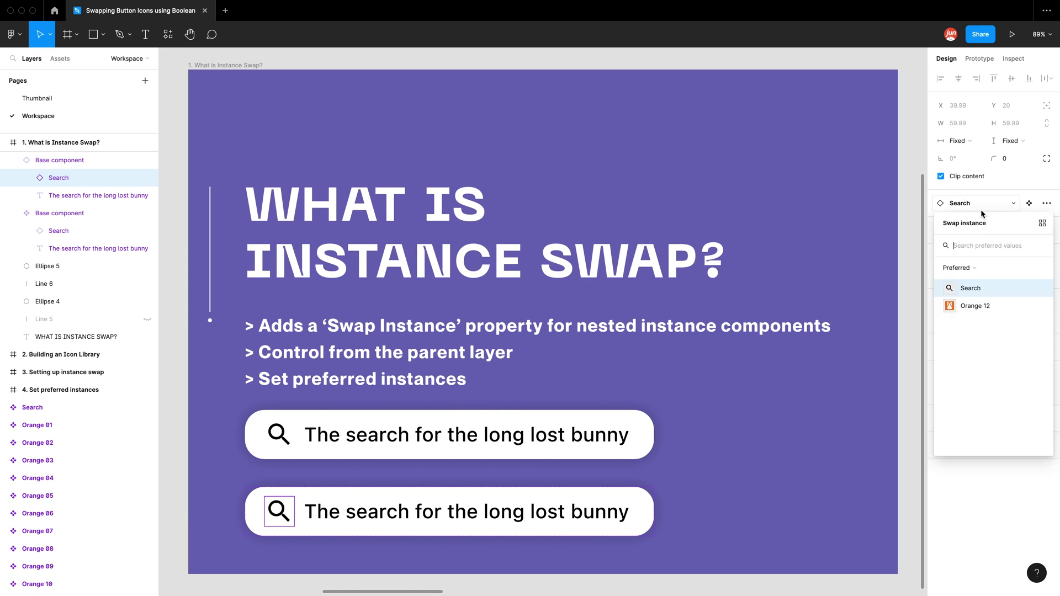
click(991, 306)
click(730, 479)
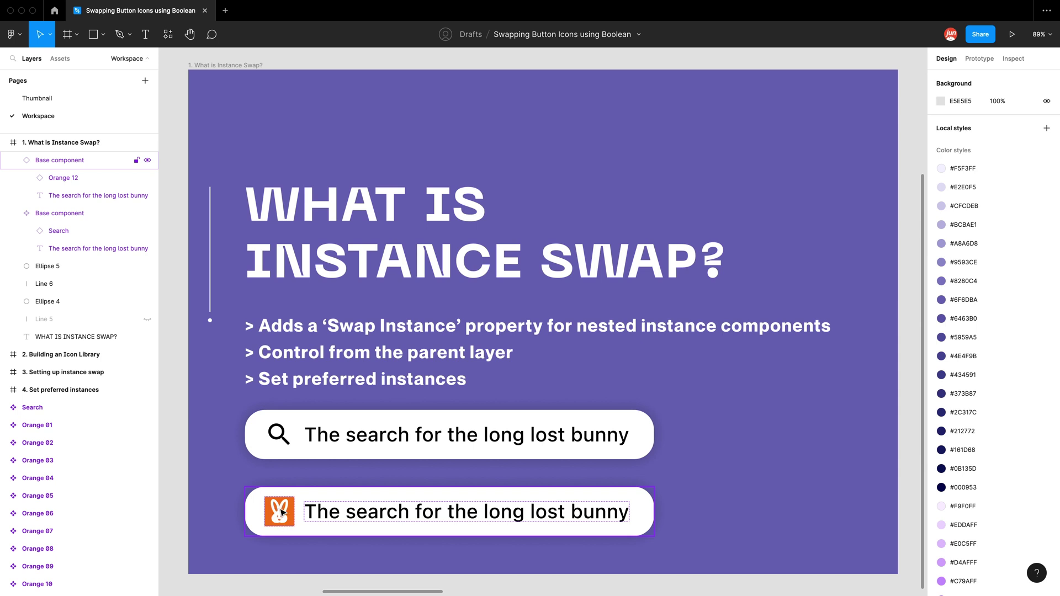
Replace the bunny version of the search bar with a fresh Base component instance at X 115, Y 828
click(628, 497)
key(Delete)
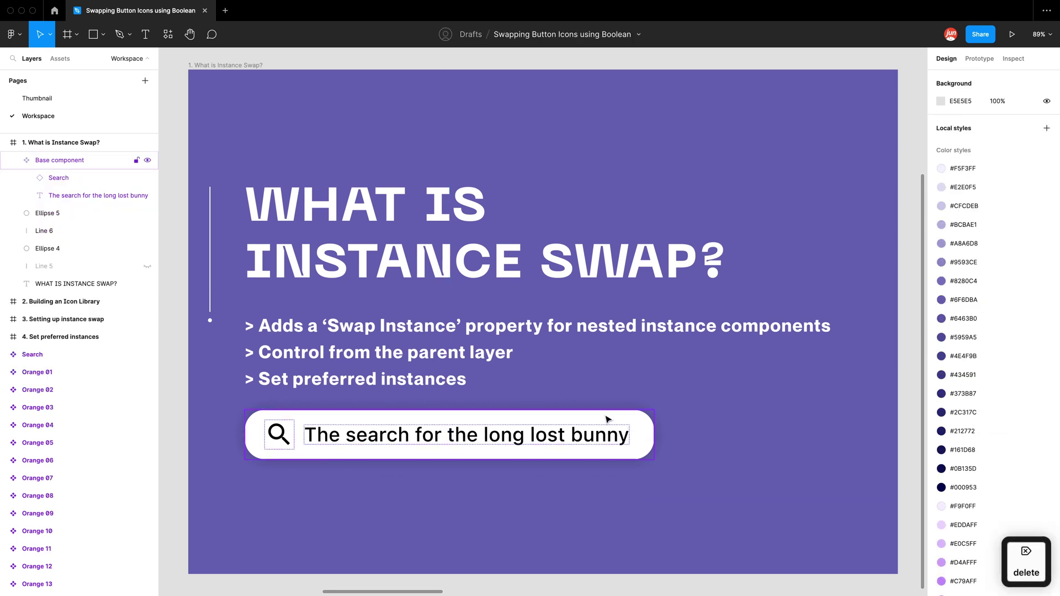
drag(607, 420, 613, 478)
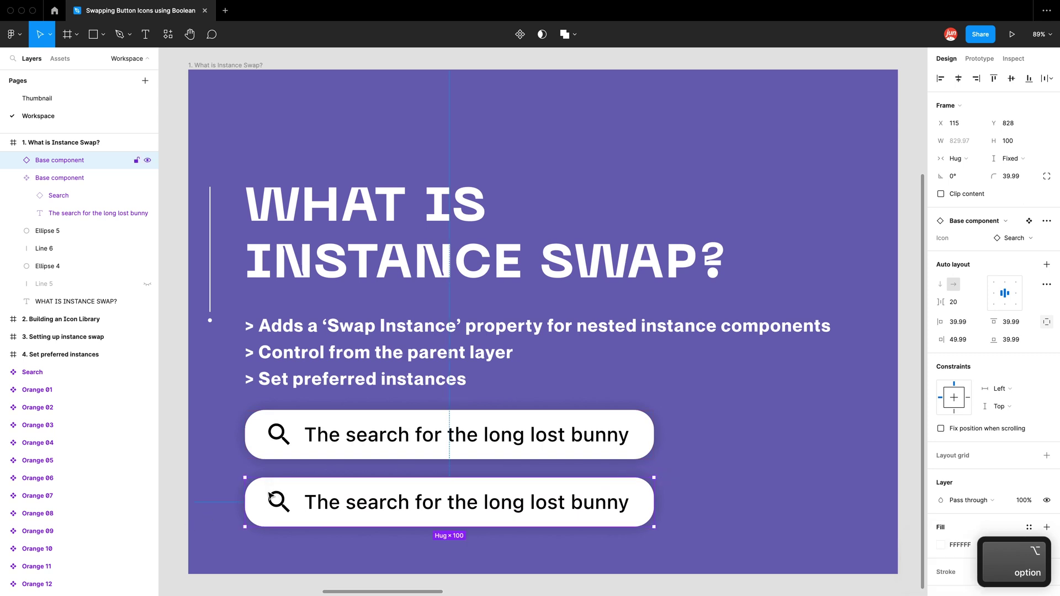
click(668, 495)
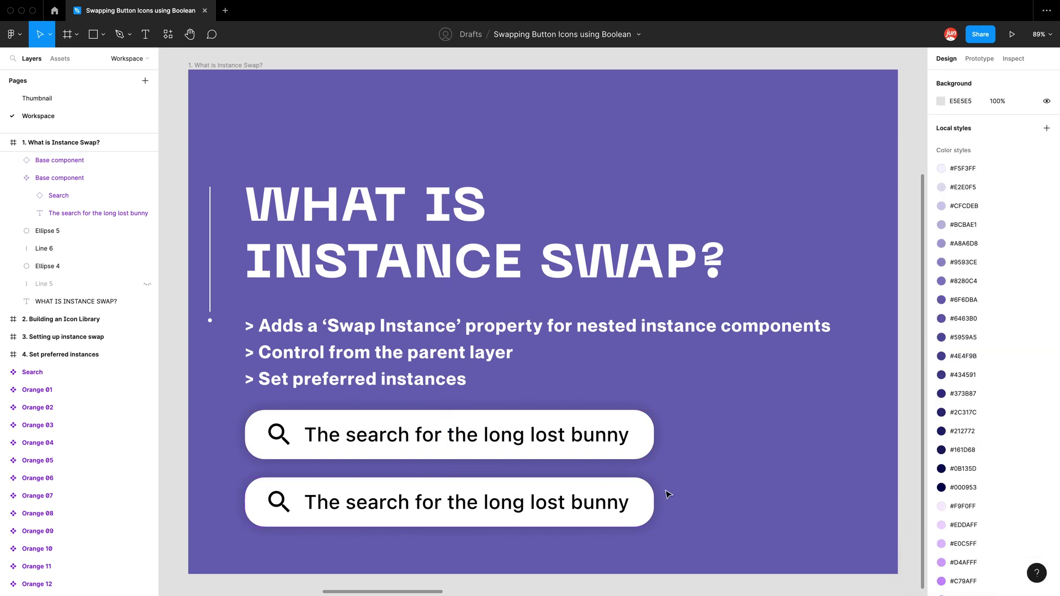
Set the lower instance's Icon property to Orange 12 from the parent layer and review its preferred instances
click(609, 493)
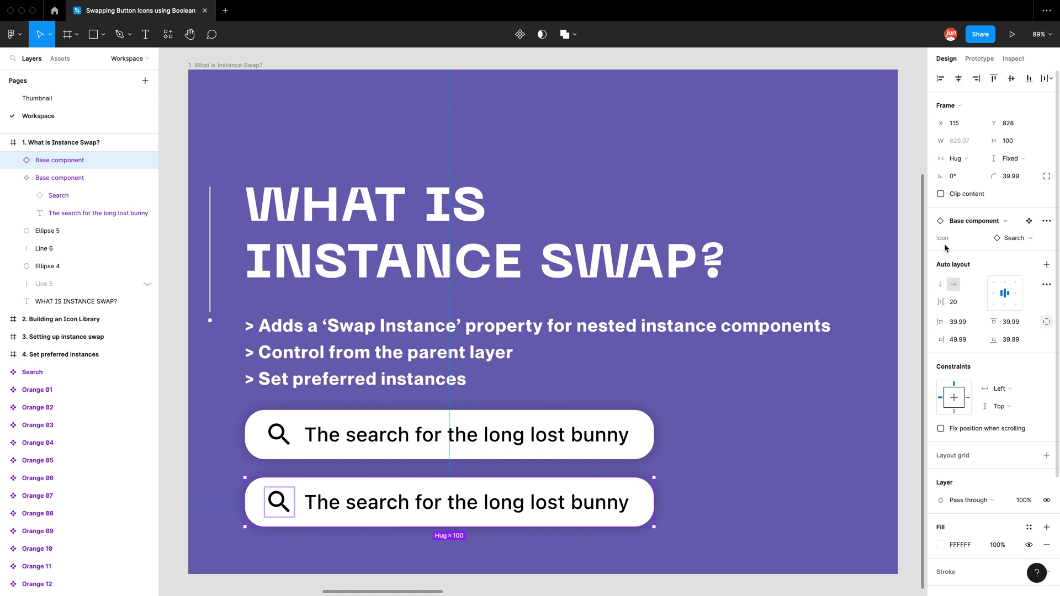
click(1039, 240)
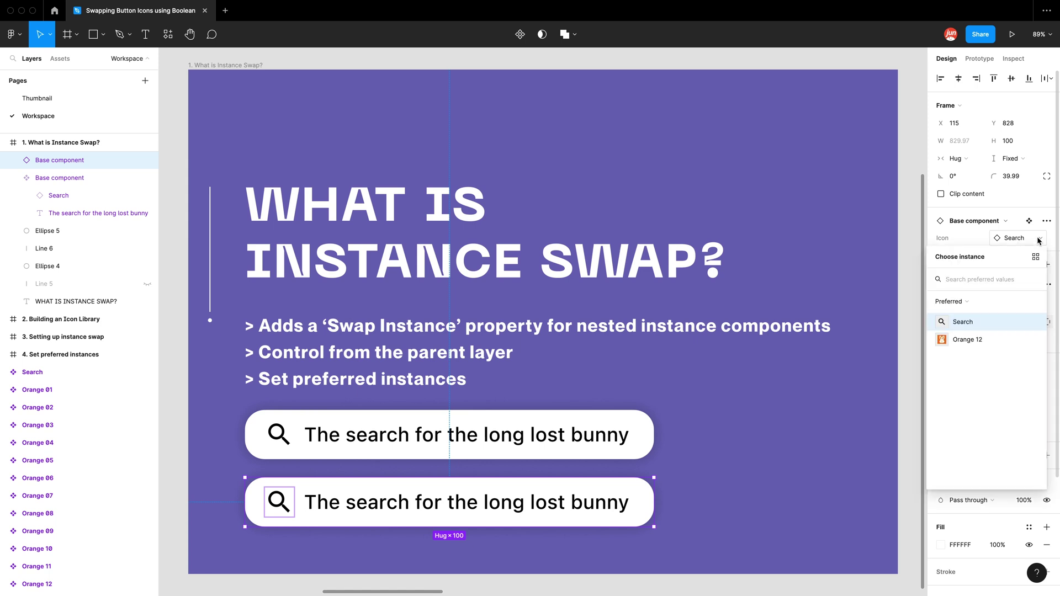
click(1014, 340)
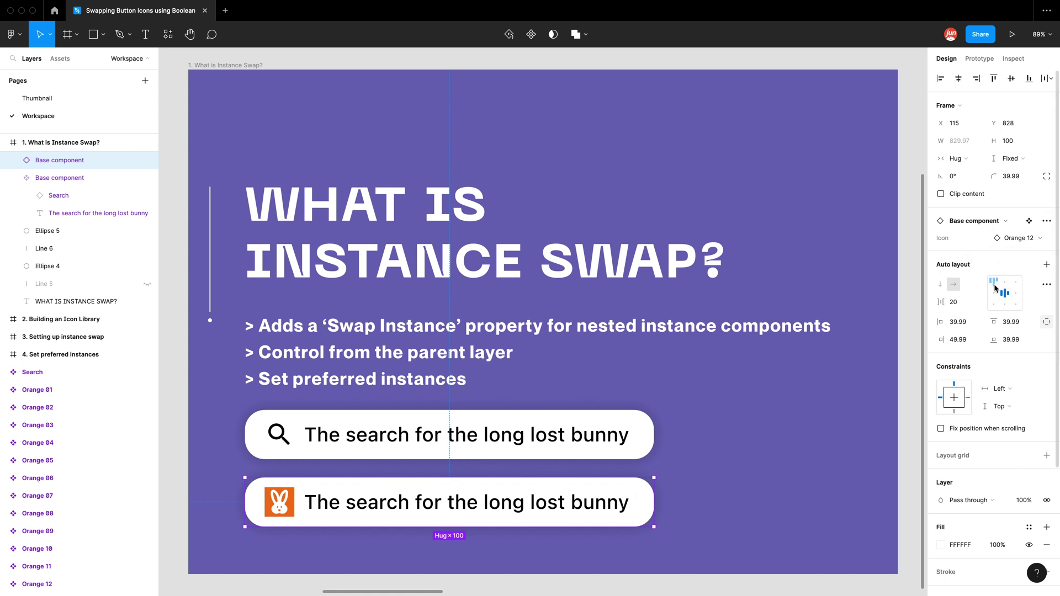
click(1039, 242)
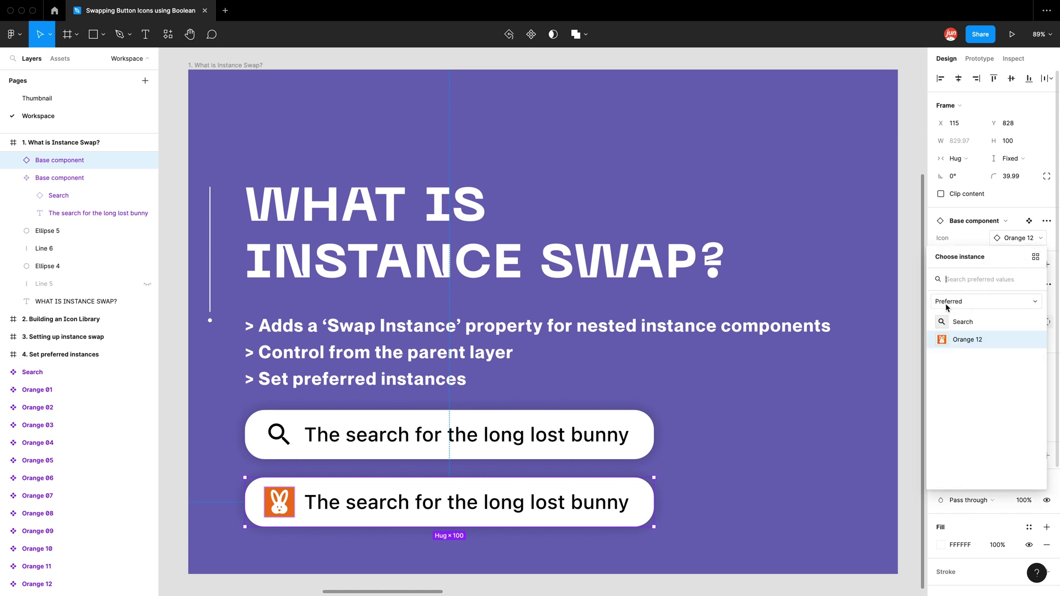
click(980, 281)
click(897, 385)
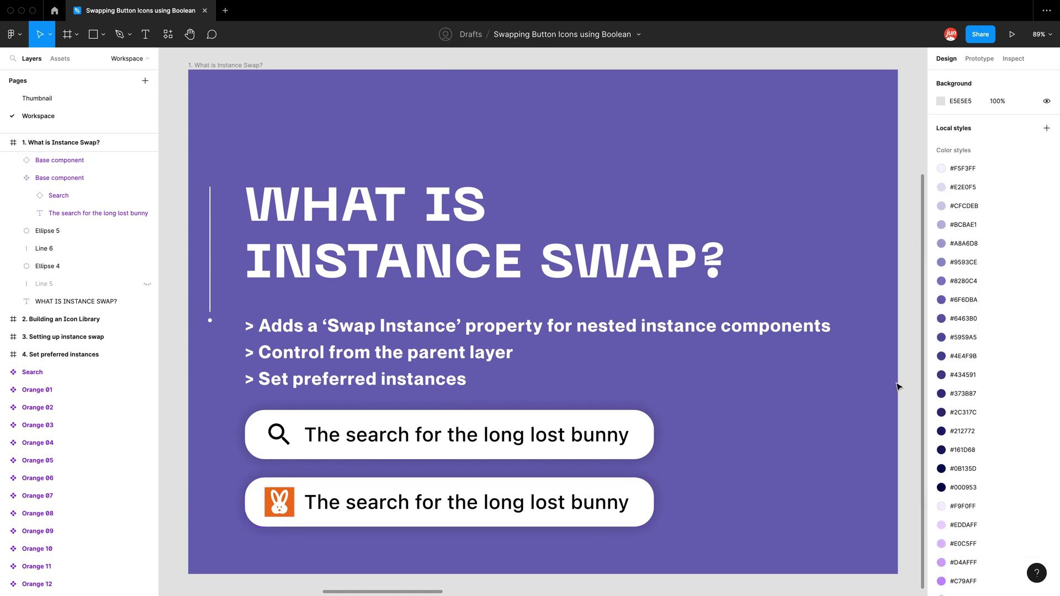
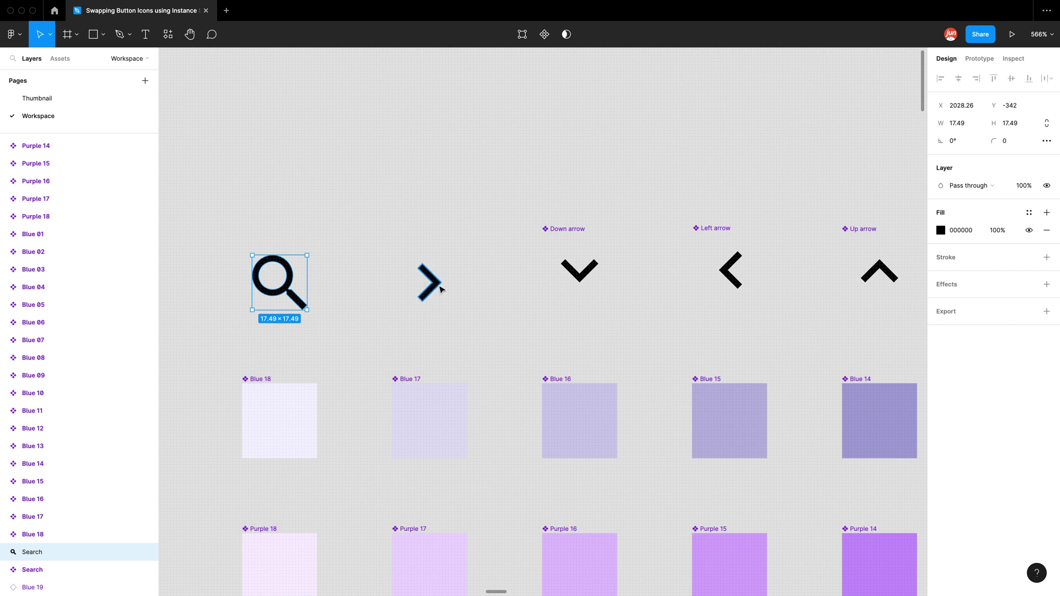
Inspect the dimensions of the loose right-arrow shape and the Blue 18 component in the icon library
click(440, 289)
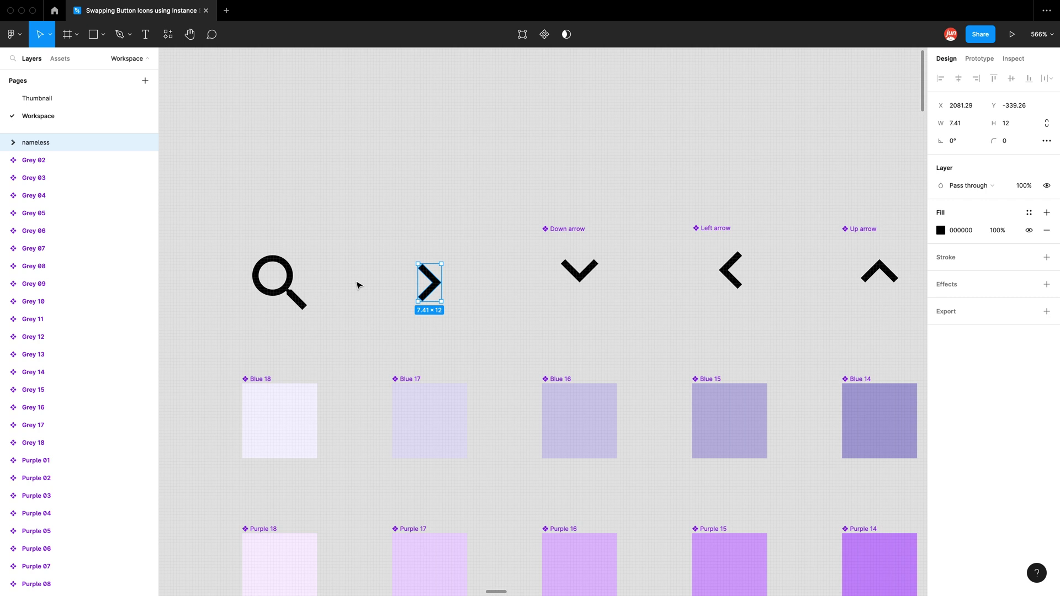
scroll(362, 292, up, 1)
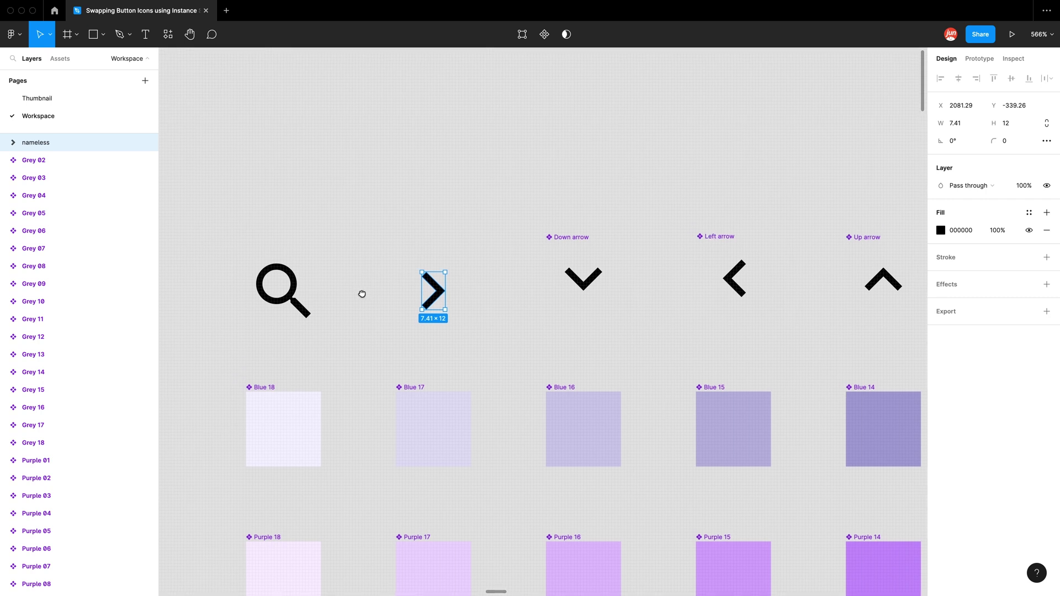
click(273, 391)
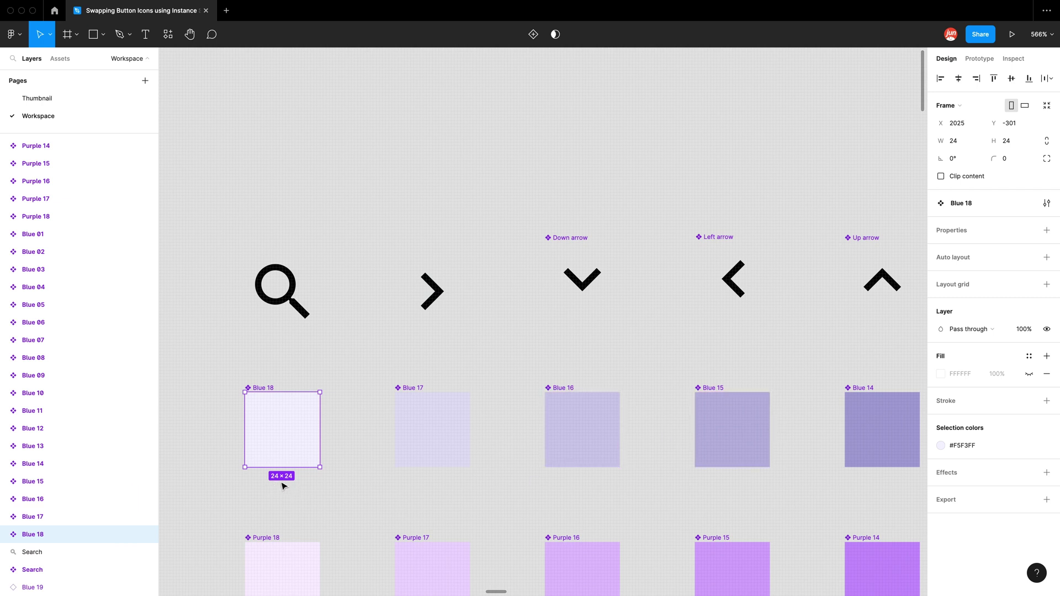
Wrap the loose search shape and the loose right-arrow shape each in its own auto layout frame
click(291, 290)
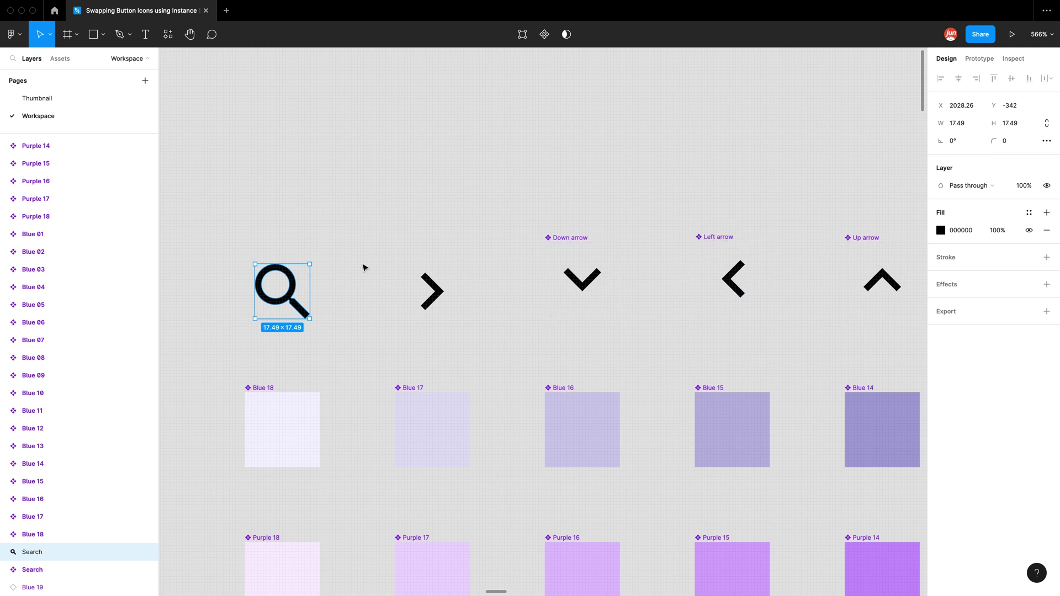
drag(305, 283, 302, 274)
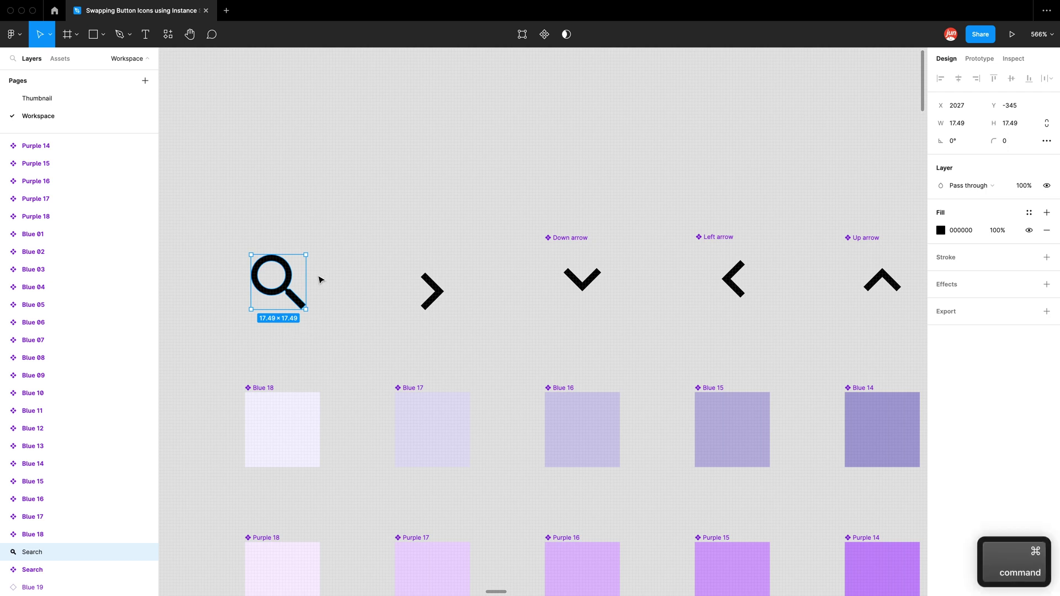
scroll(323, 278, up, 3)
scroll(285, 282, up, 1)
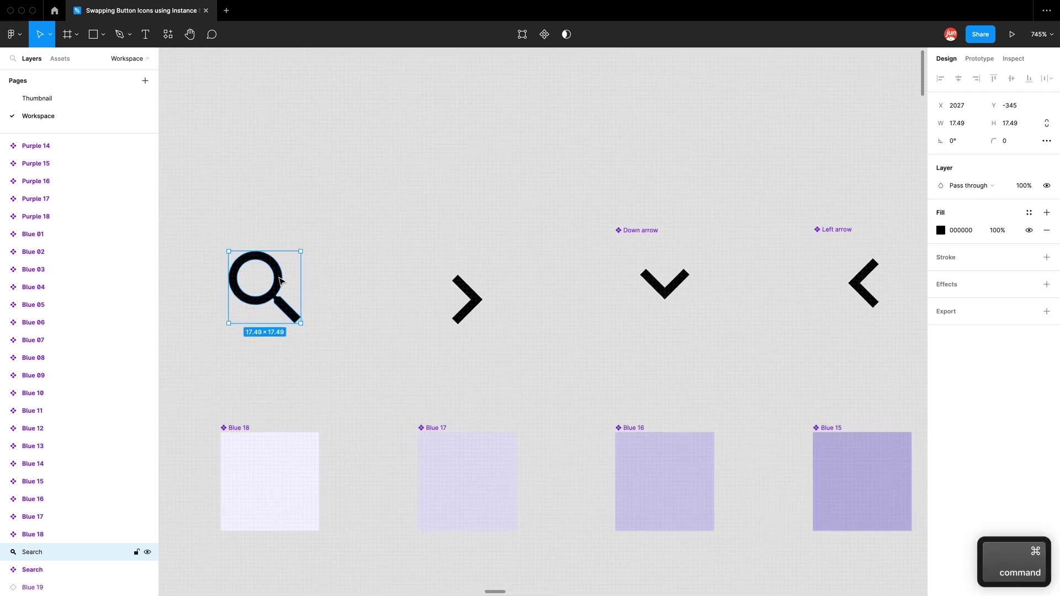
right_click(280, 281)
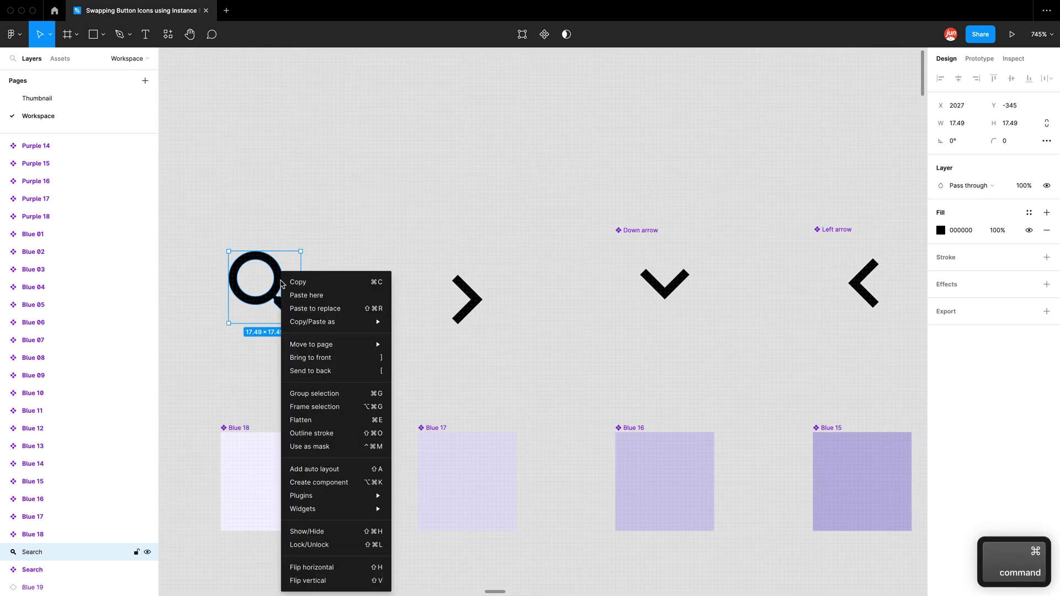
click(353, 474)
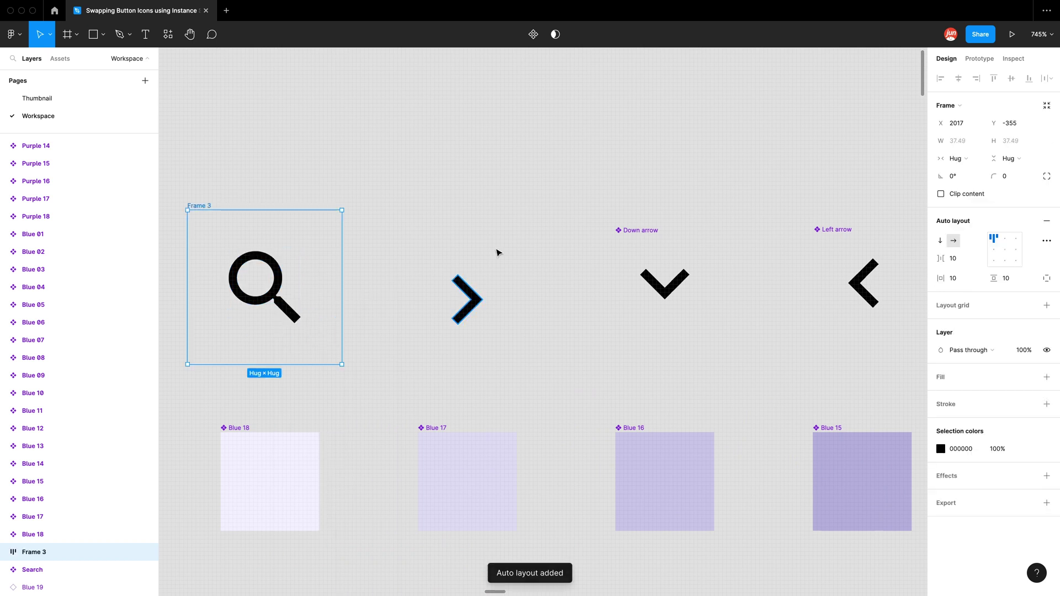
click(476, 298)
key(shift+a)
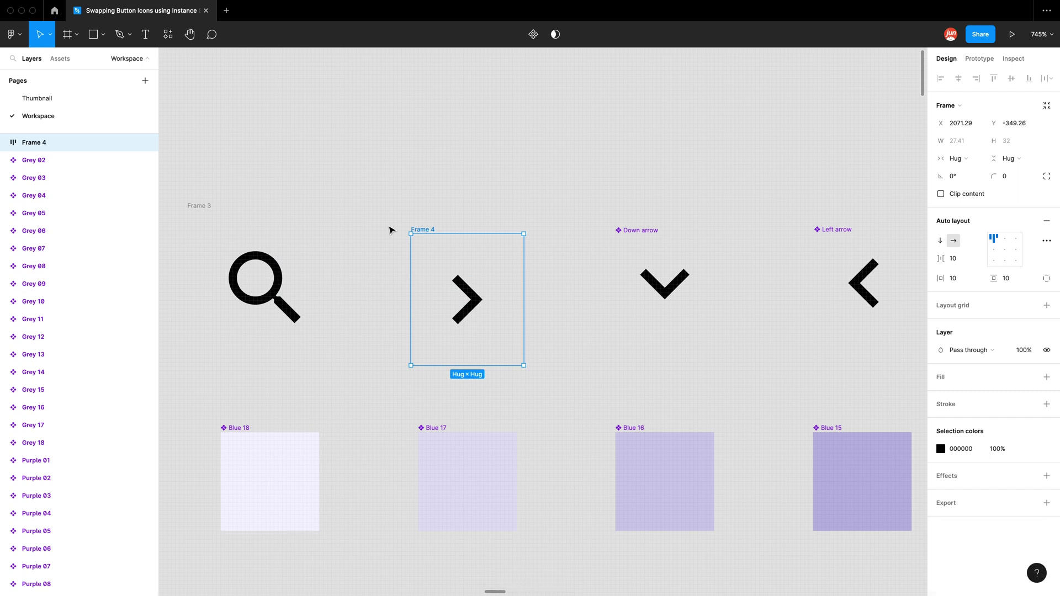
Change the resizing of both new auto layout frames to fixed width and fixed height
scroll(389, 230, down, 2)
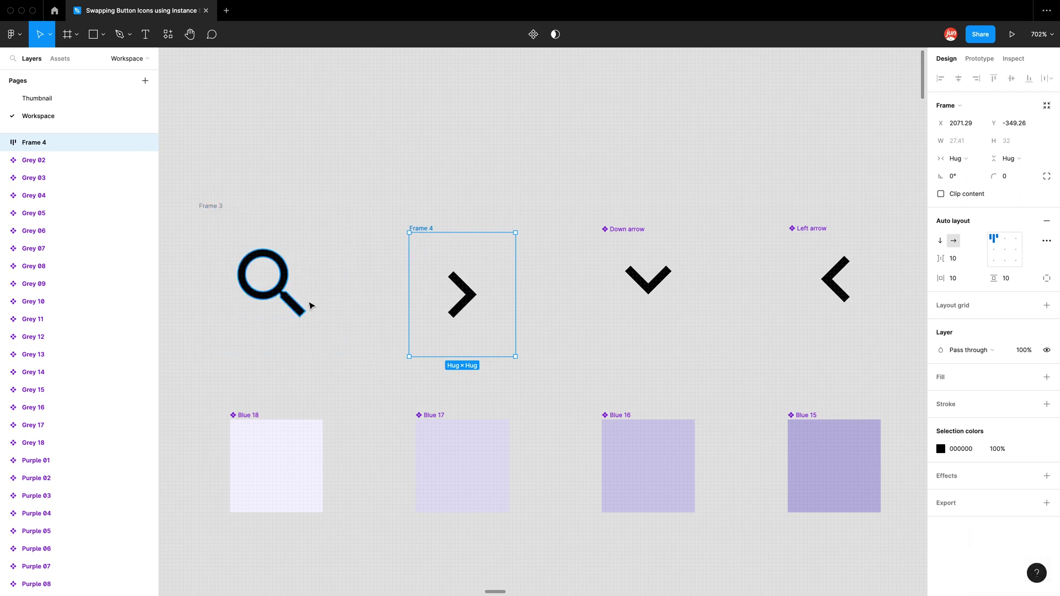
click(216, 224)
shift+click(426, 251)
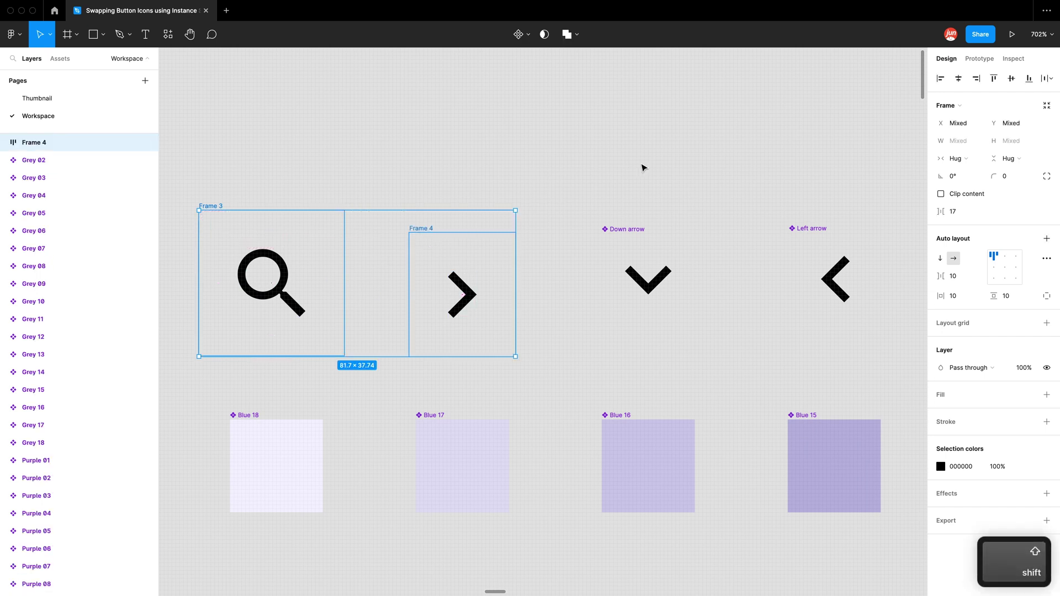
click(975, 160)
click(977, 145)
click(1029, 162)
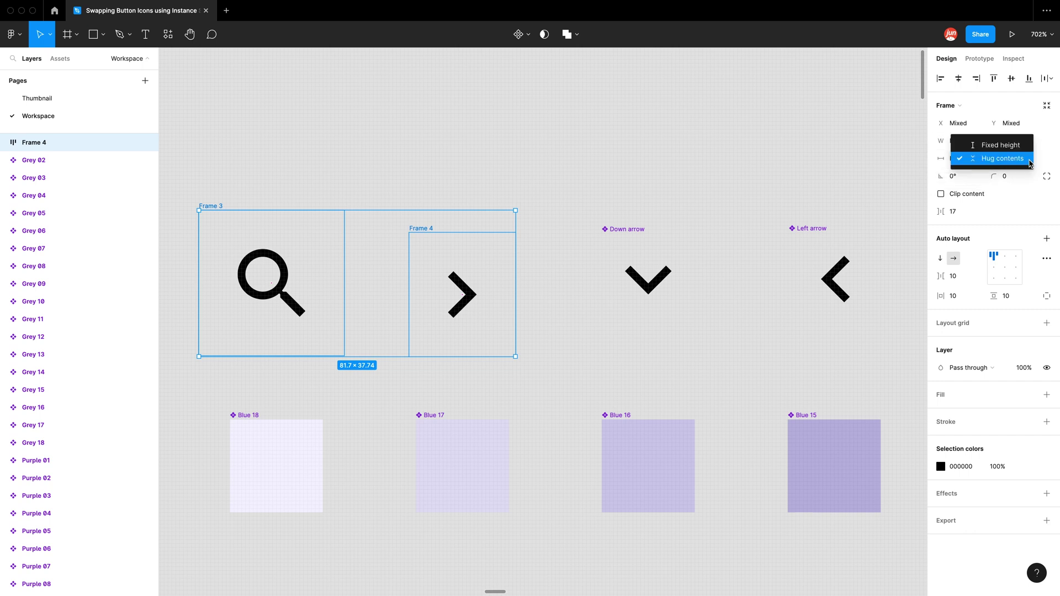
click(1002, 145)
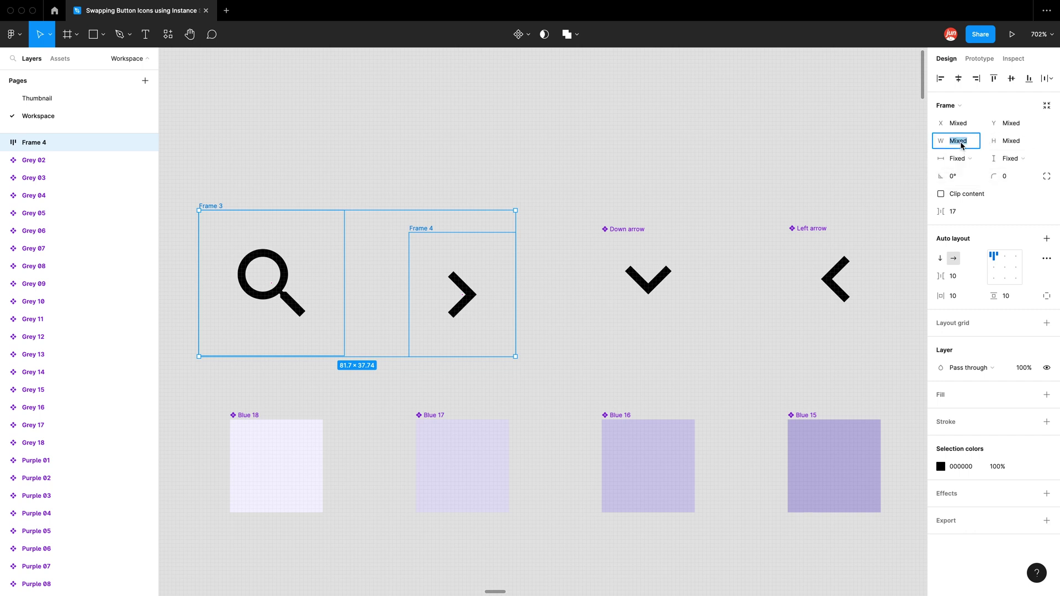
Set the width and height of the search and right-arrow frames to 24
text(24)
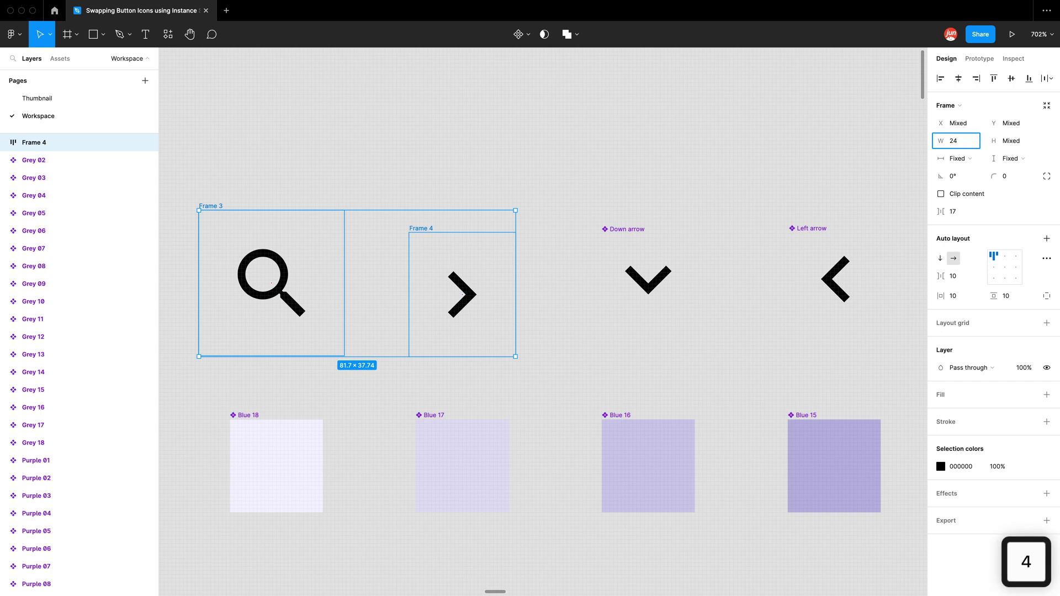
key(Tab)
text(24)
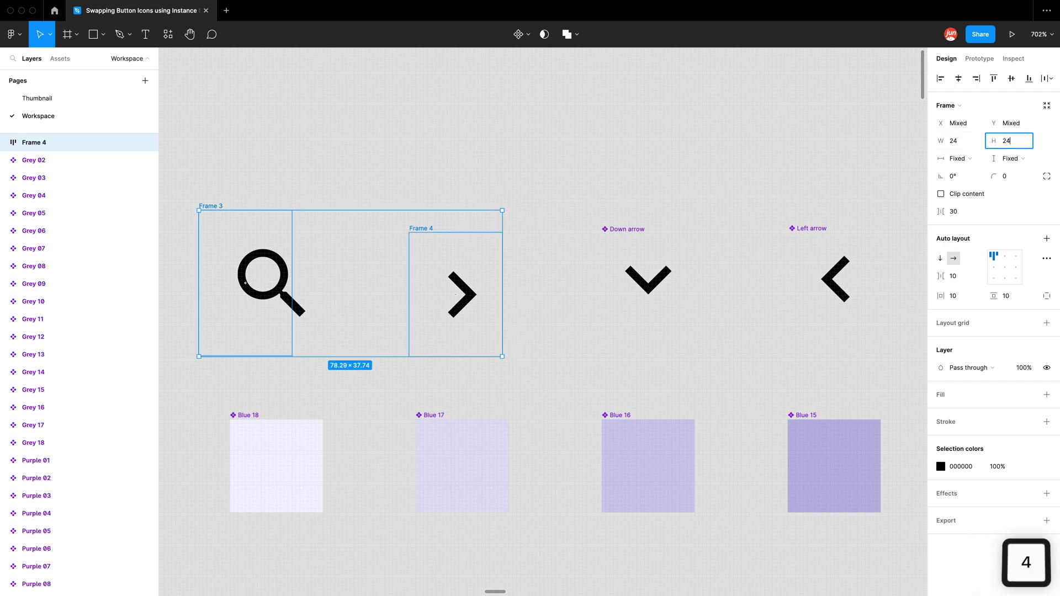
click(794, 192)
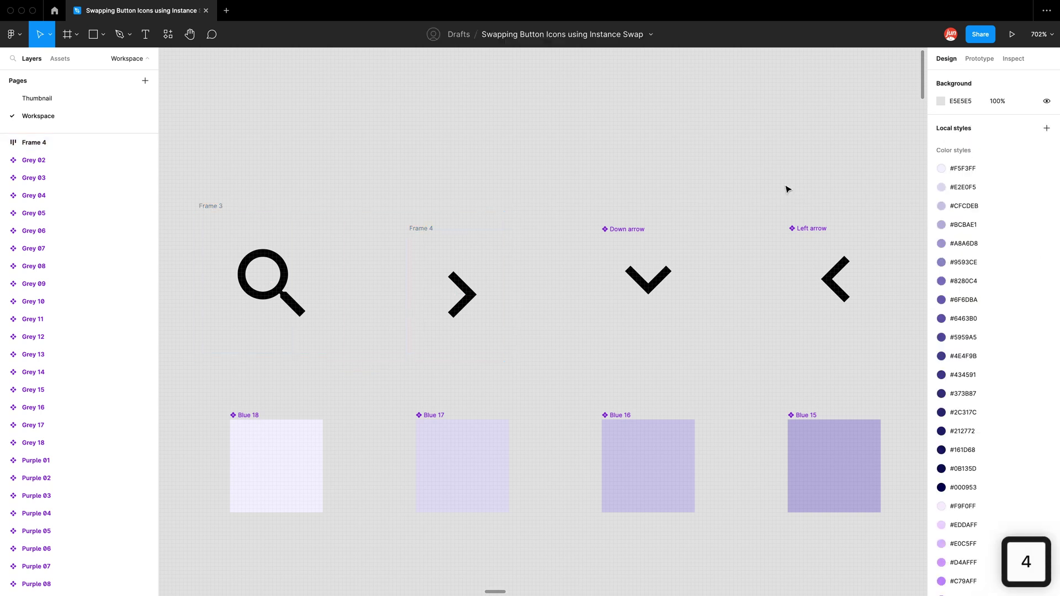
Center the contents of both the search and right-arrow frames with auto layout alignment
click(424, 230)
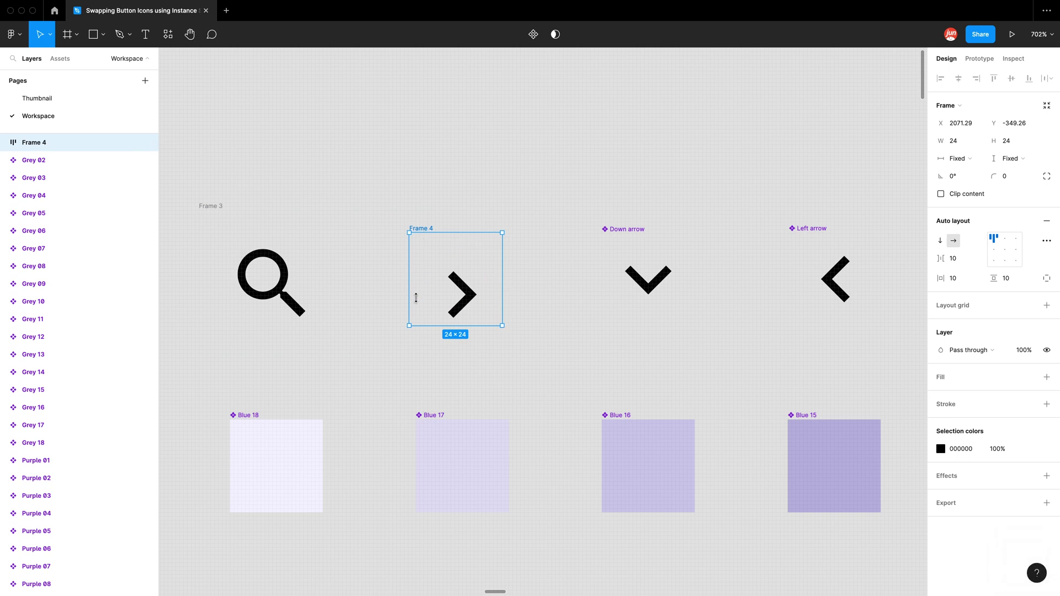
key(ctrl)
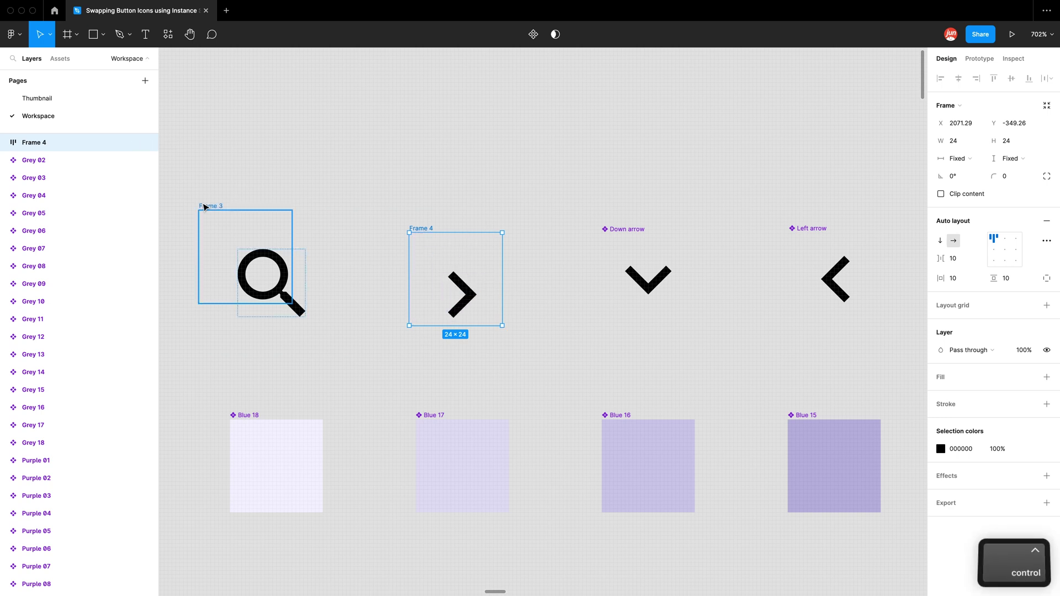
ctrl+click(205, 208)
key(Escape)
shift+click(422, 232)
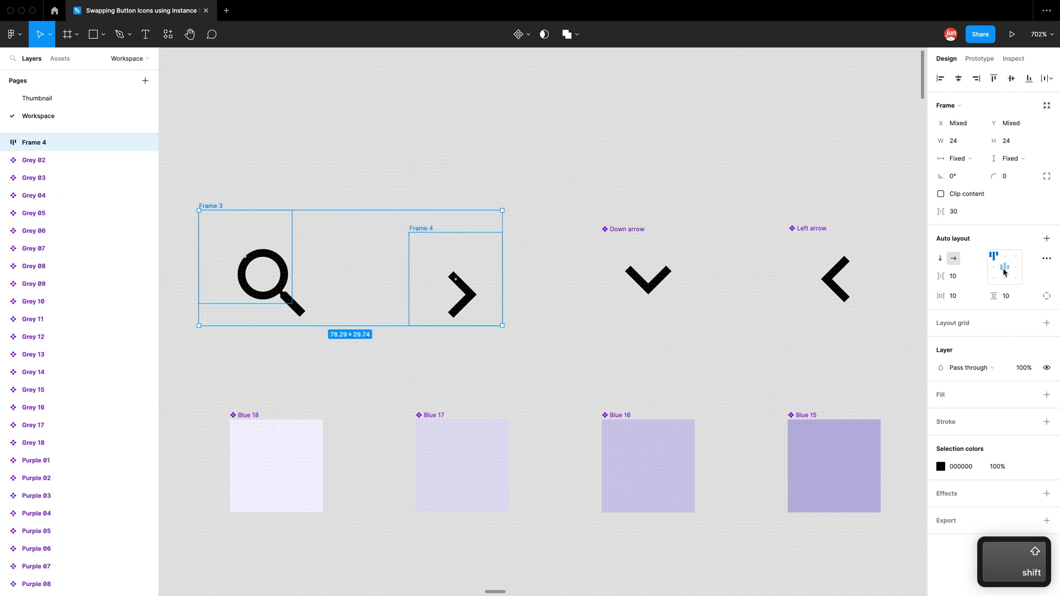
click(1004, 267)
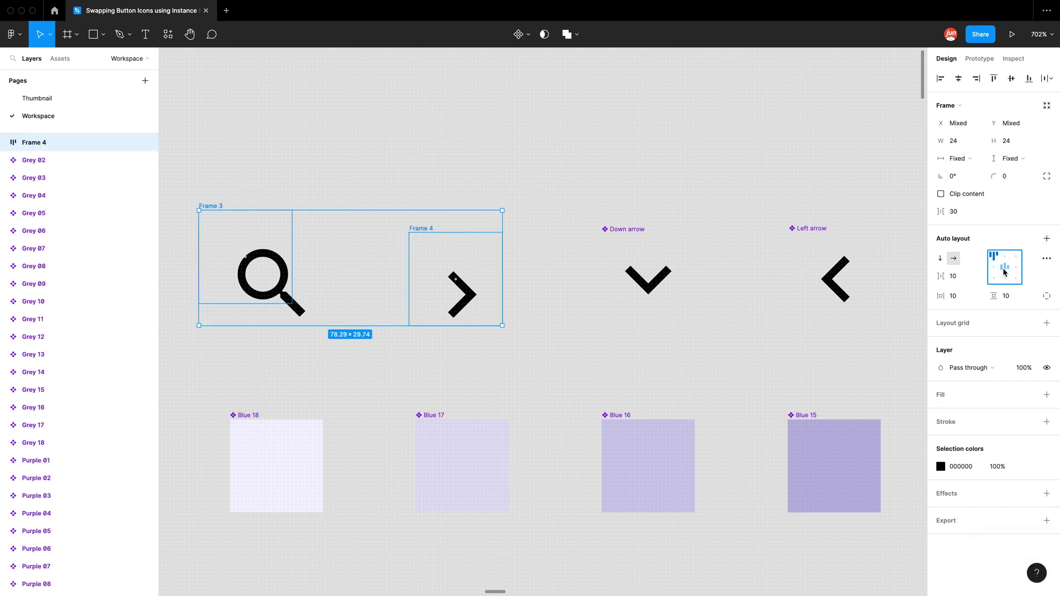
click(334, 174)
Line up the two frames above Blue 18 and Blue 17, at X 2025 and X 2073 with Y -349
drag(422, 229, 426, 232)
drag(203, 206, 233, 229)
click(265, 189)
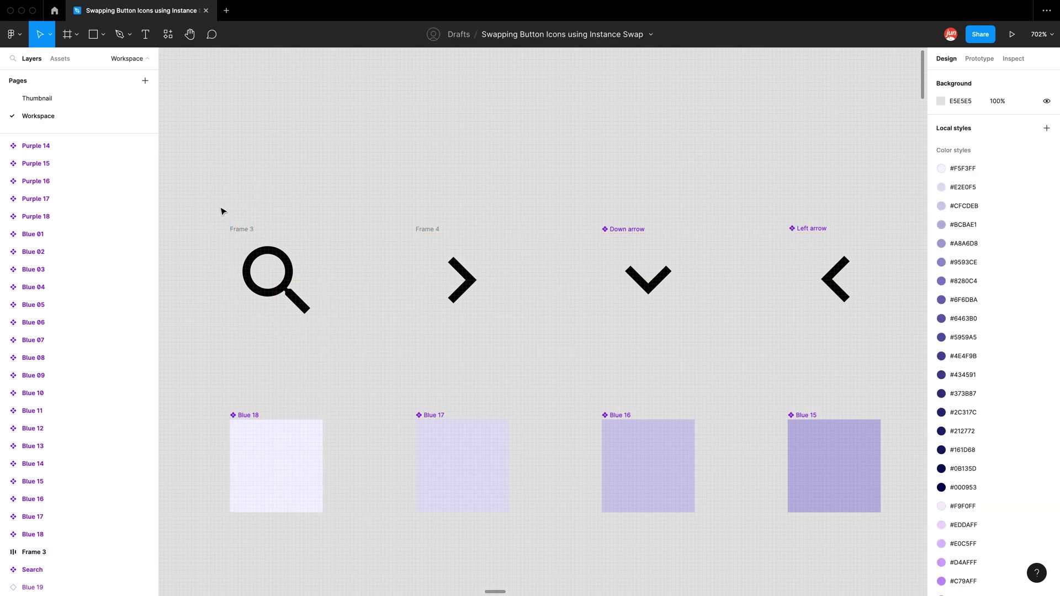
Turn the search and right-arrow frames into two separate components using Create multiple components
drag(200, 192, 552, 364)
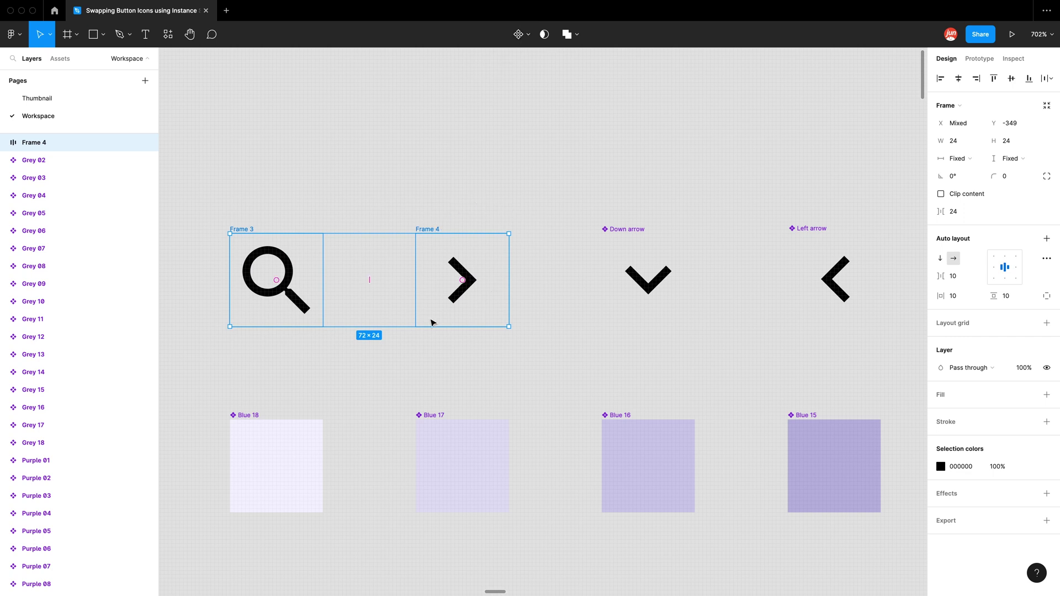
click(519, 35)
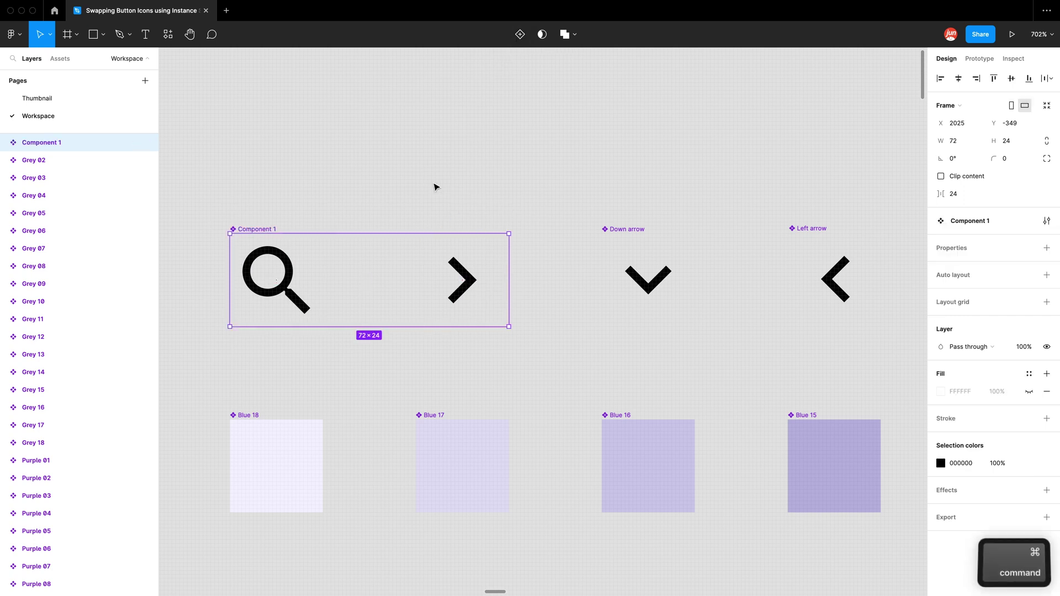
key(super+z)
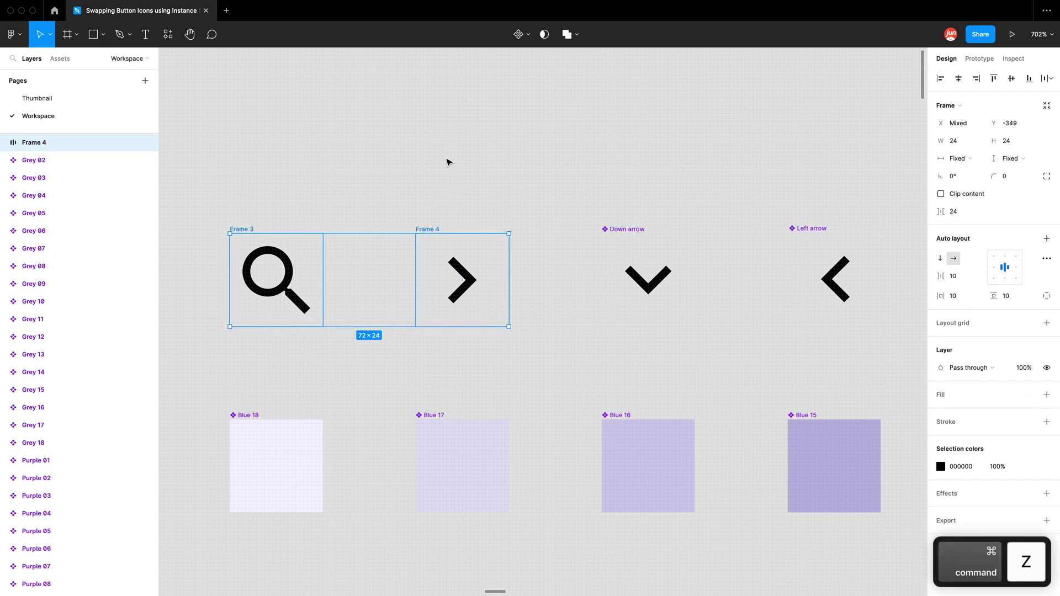
click(529, 38)
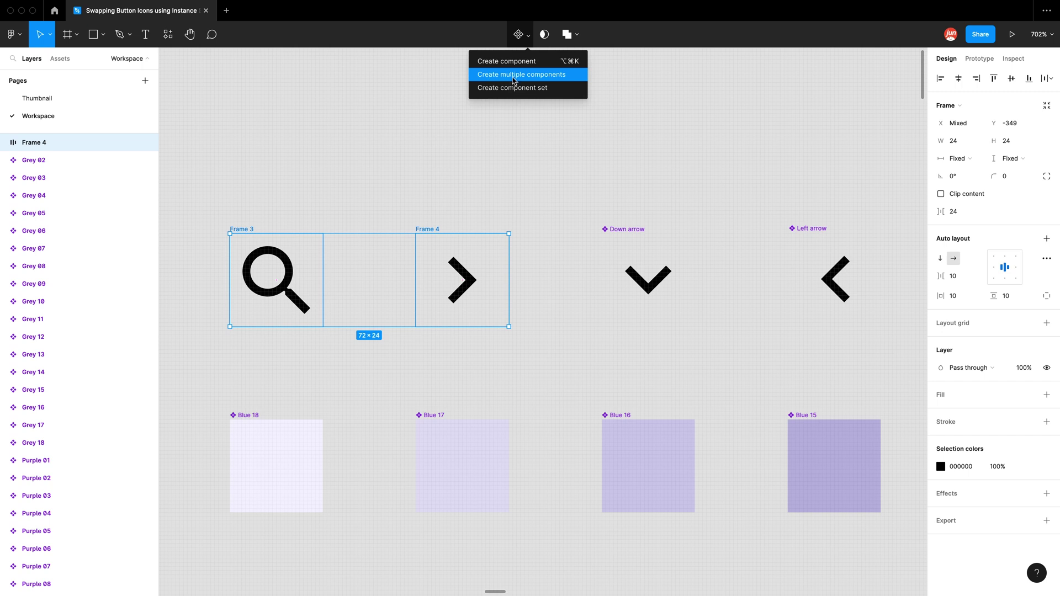
click(581, 83)
key(Escape)
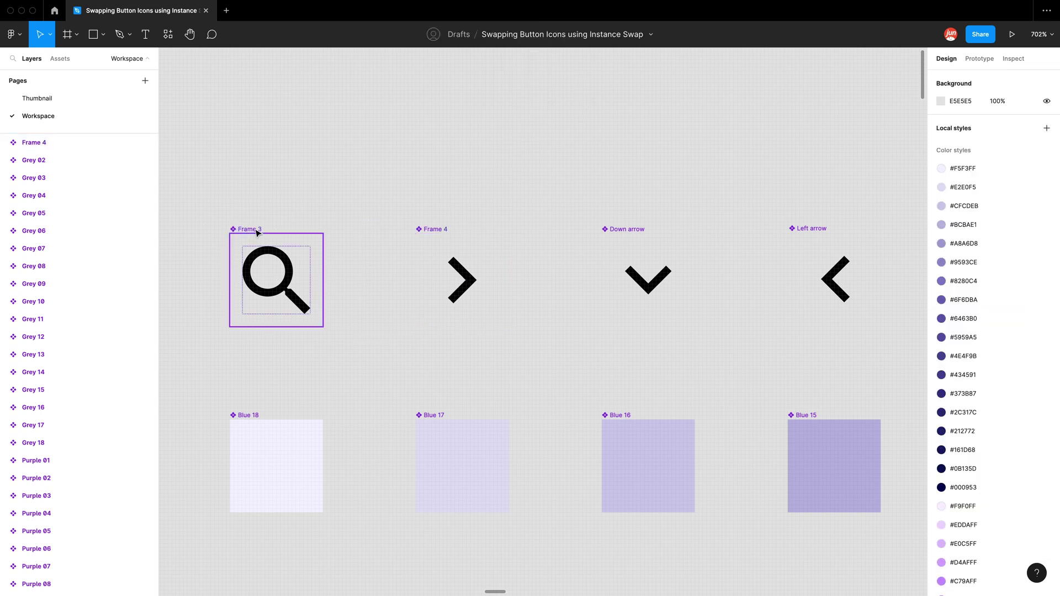
Rename the magnifying-glass component to Search
click(256, 231)
double_click(257, 230)
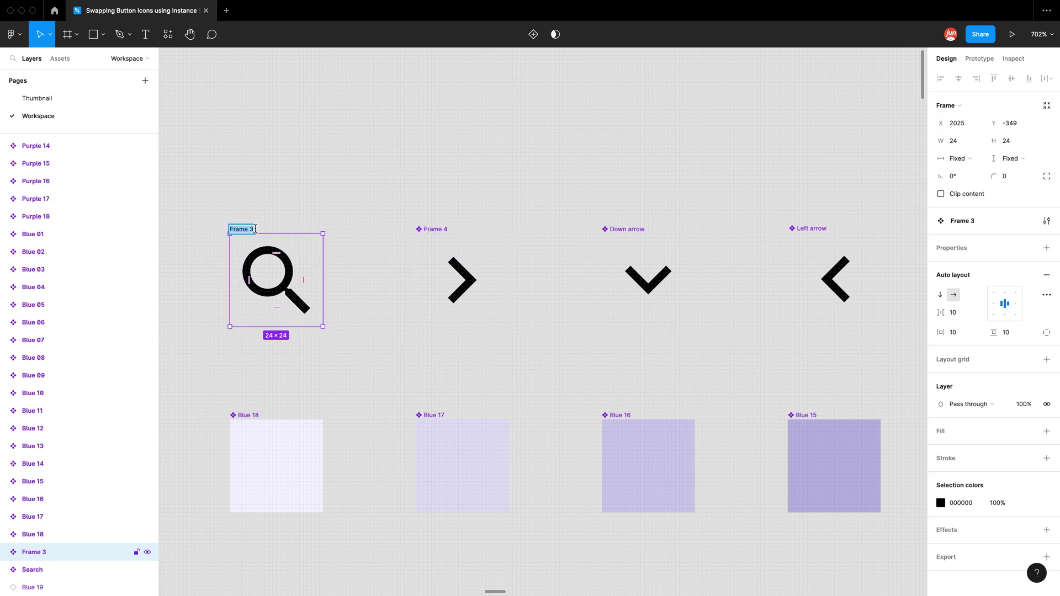
text(Search)
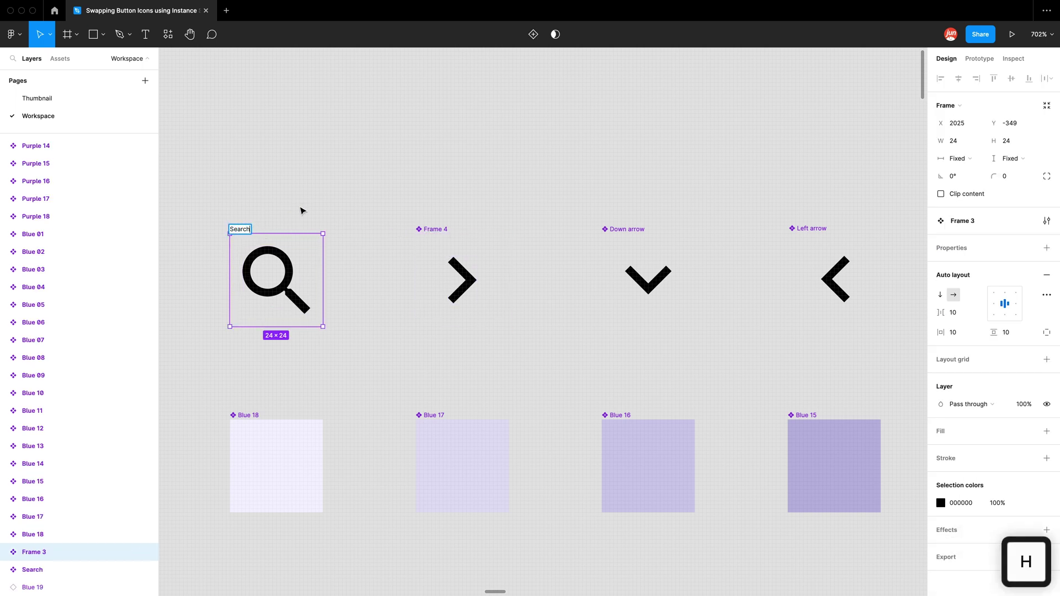
click(300, 208)
Rename the component above Blue 17 to Right arrow
click(427, 229)
double_click(428, 229)
text(Ri)
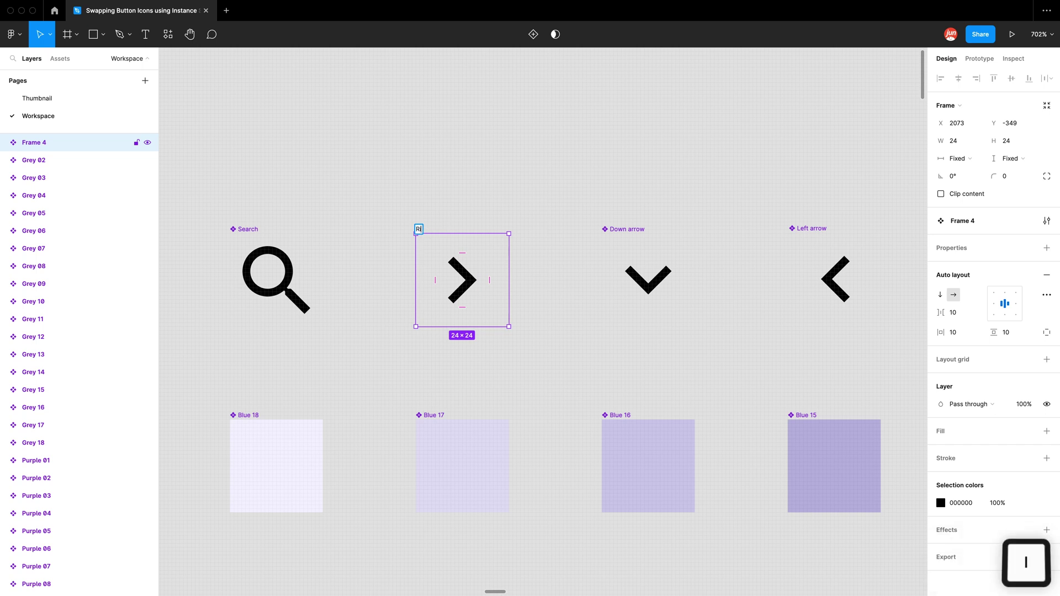
text(ght arrow)
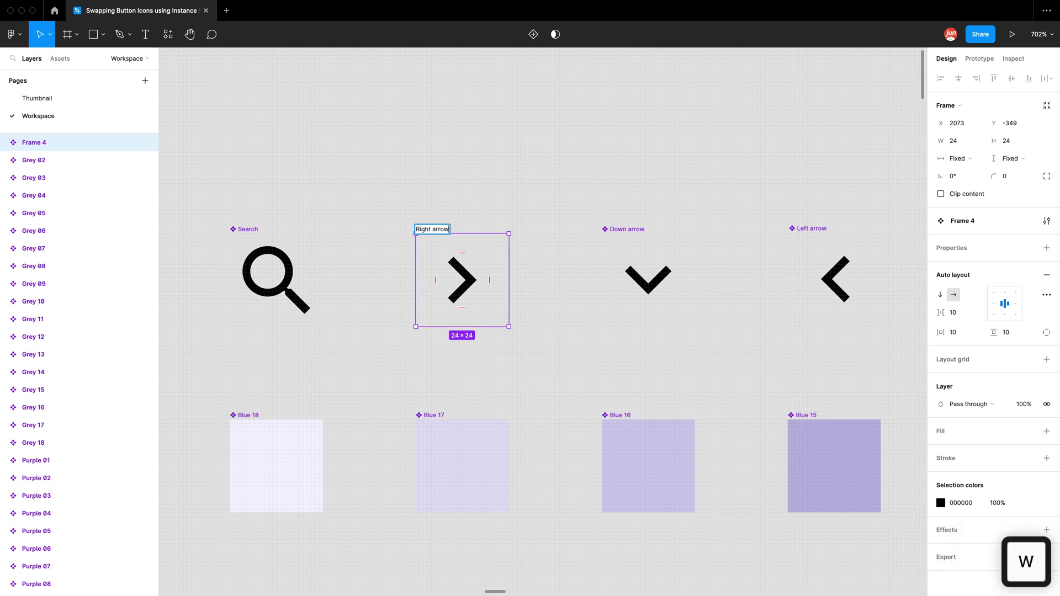
click(448, 205)
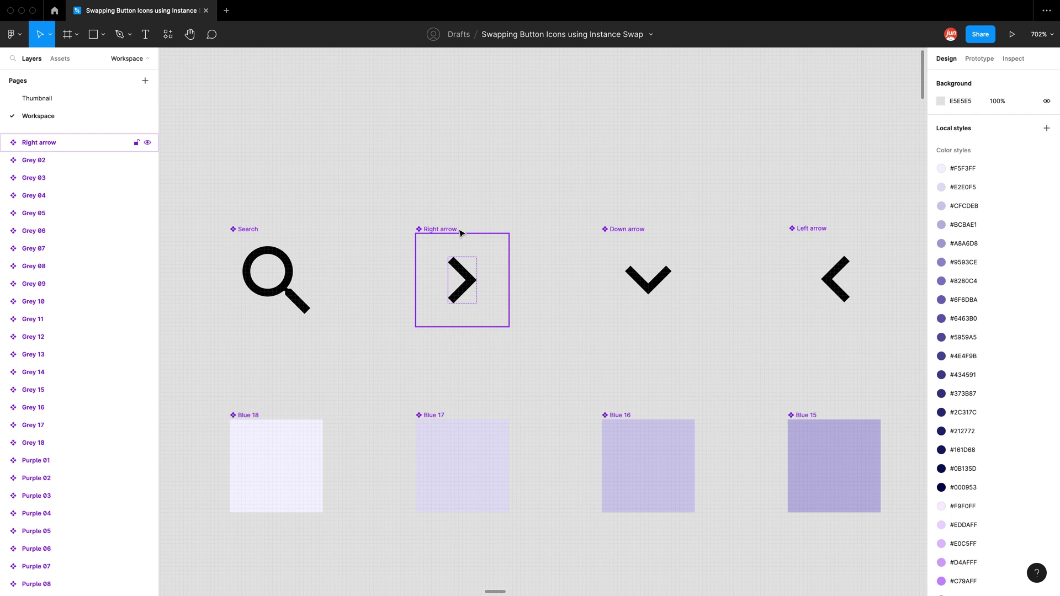
Rename the Orange 12 component with the bunny artwork to Rabbit
super+scroll(409, 259, down, 3)
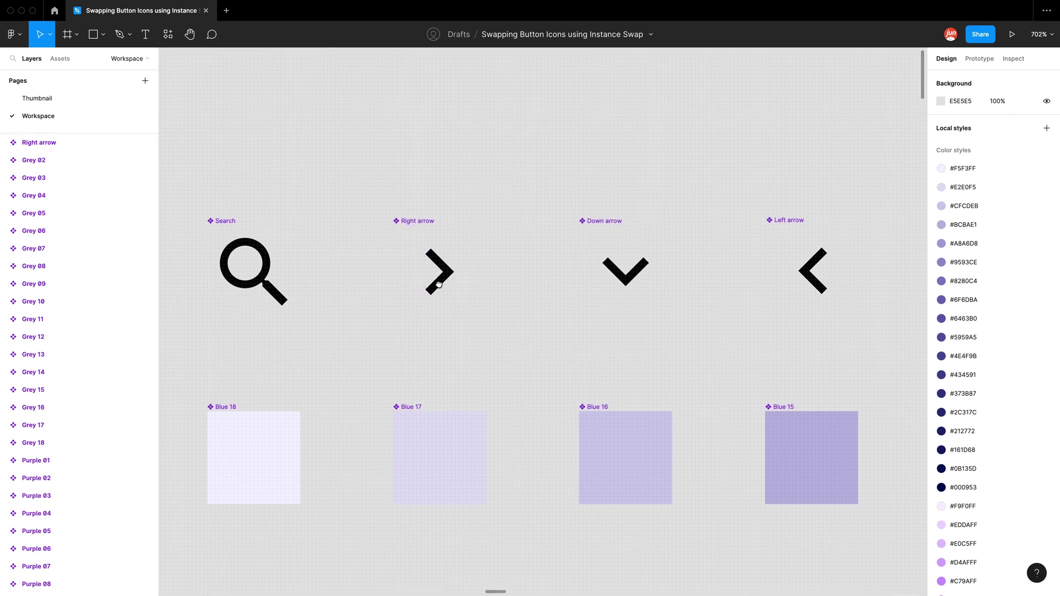
super+scroll(600, 351, down, 2)
scroll(693, 468, down, 5)
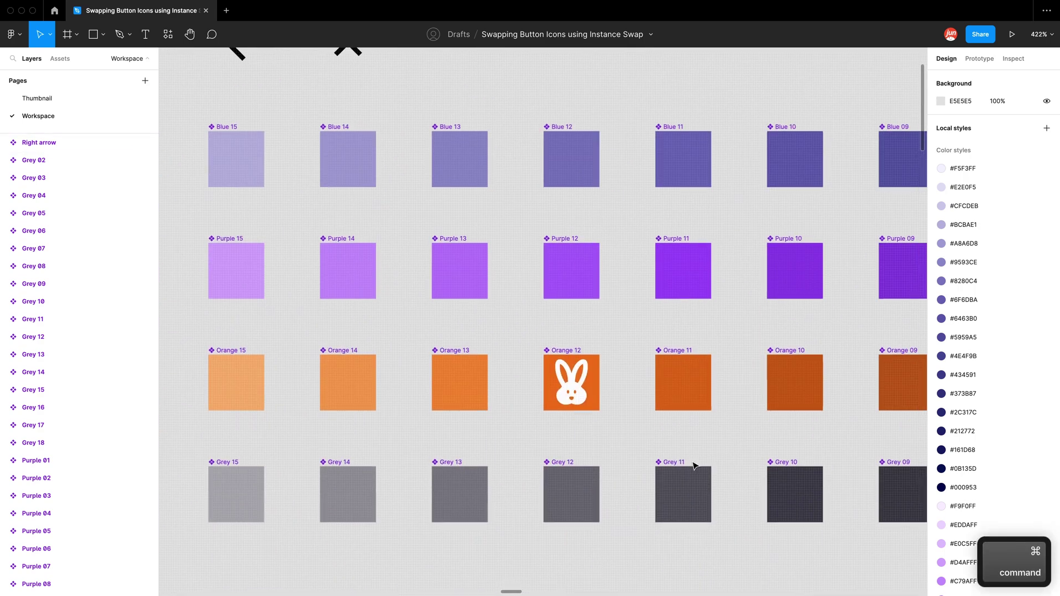
super+scroll(540, 339, up, 5)
click(473, 291)
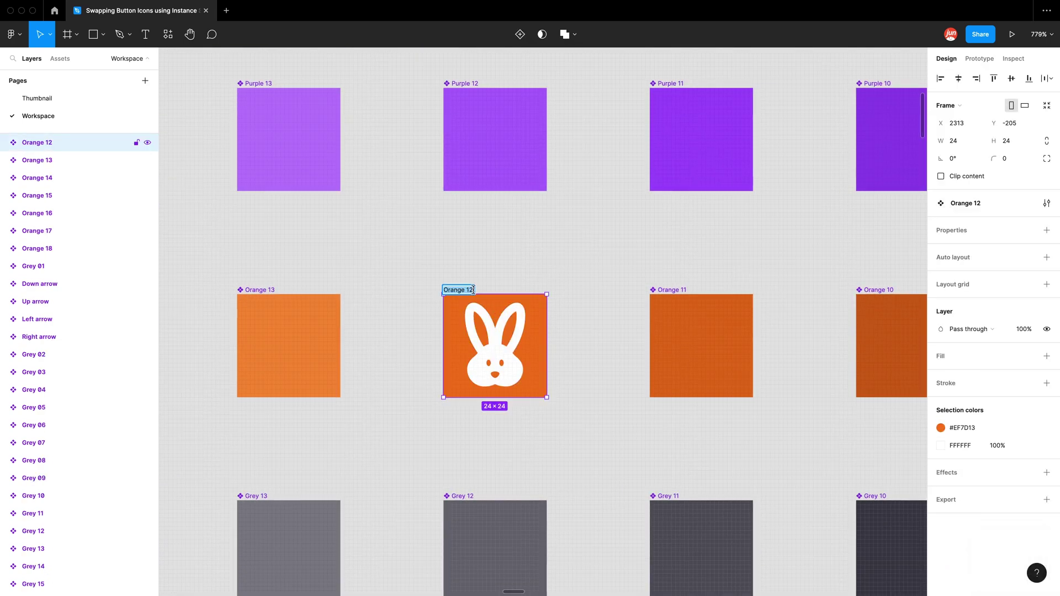
double_click(473, 291)
text(Rabbit)
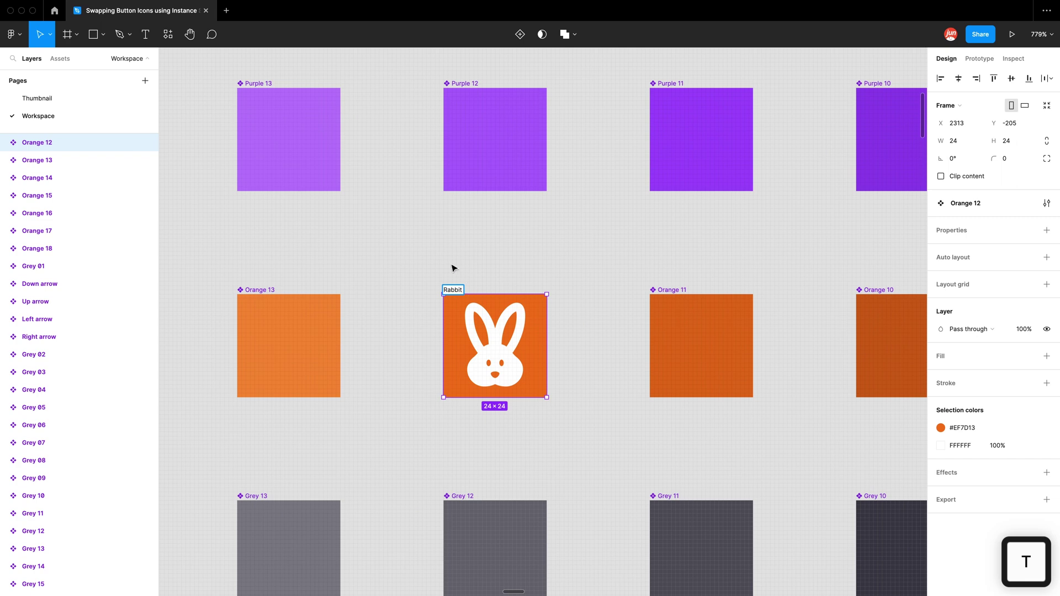
click(424, 249)
super+scroll(431, 276, down, 8)
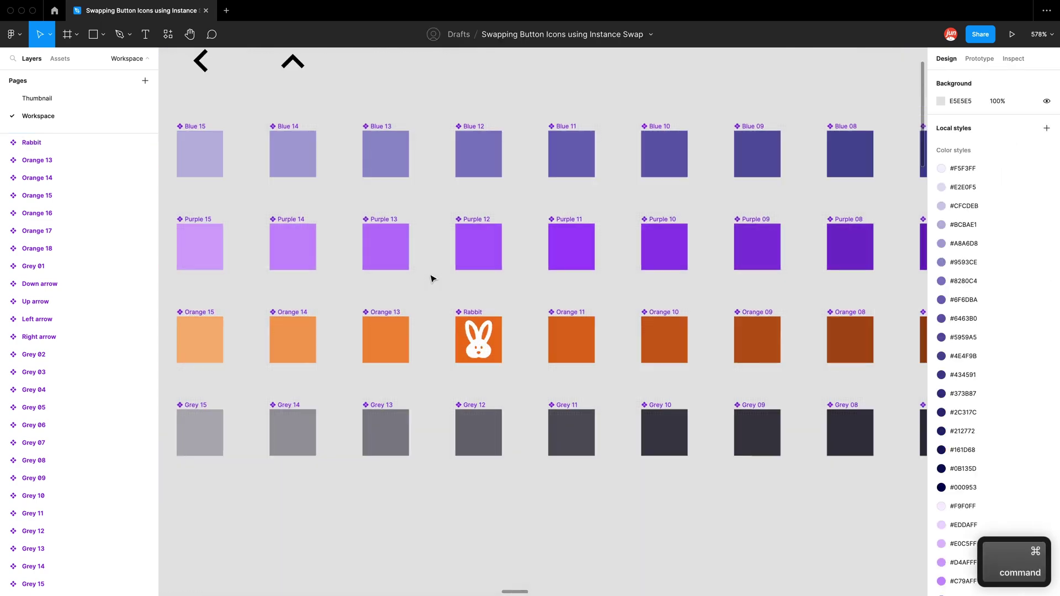
super+scroll(403, 290, down, 3)
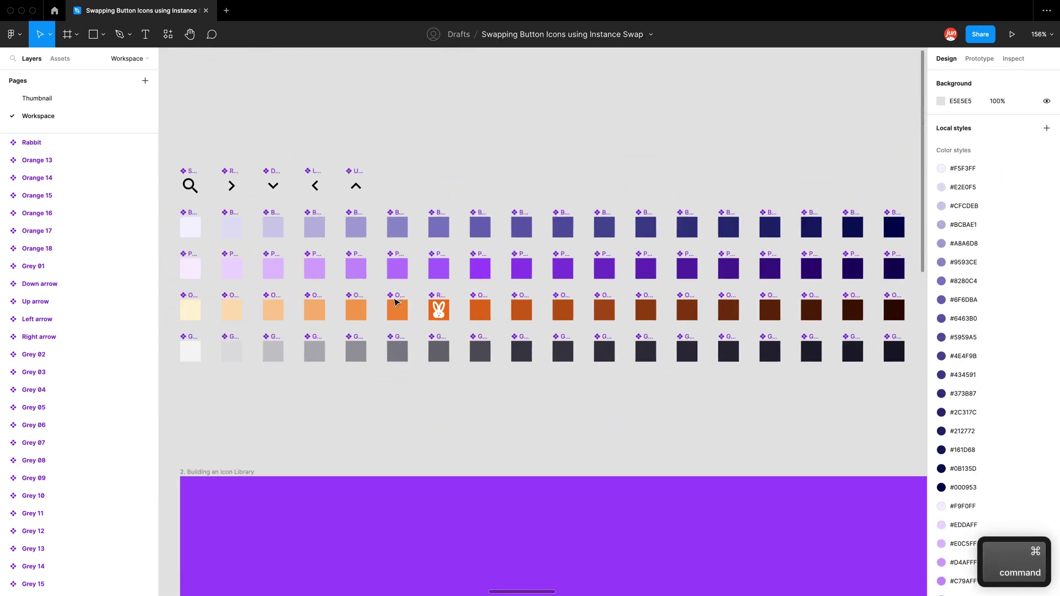
scroll(397, 326, up, 1)
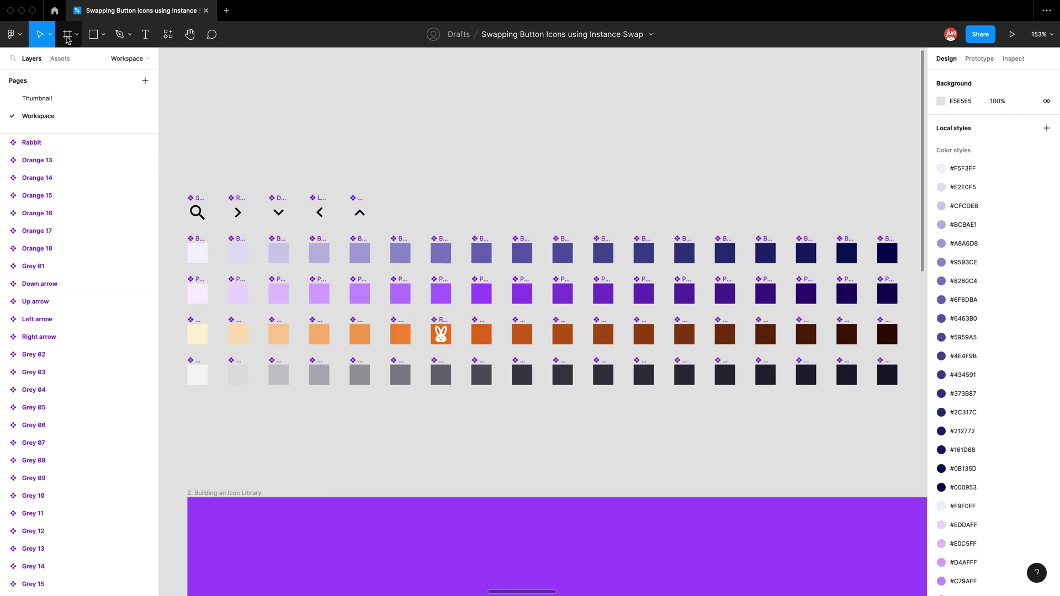
Draw a frame about 875 × 279 around all the icon and colour components and rename it Icon
key(f)
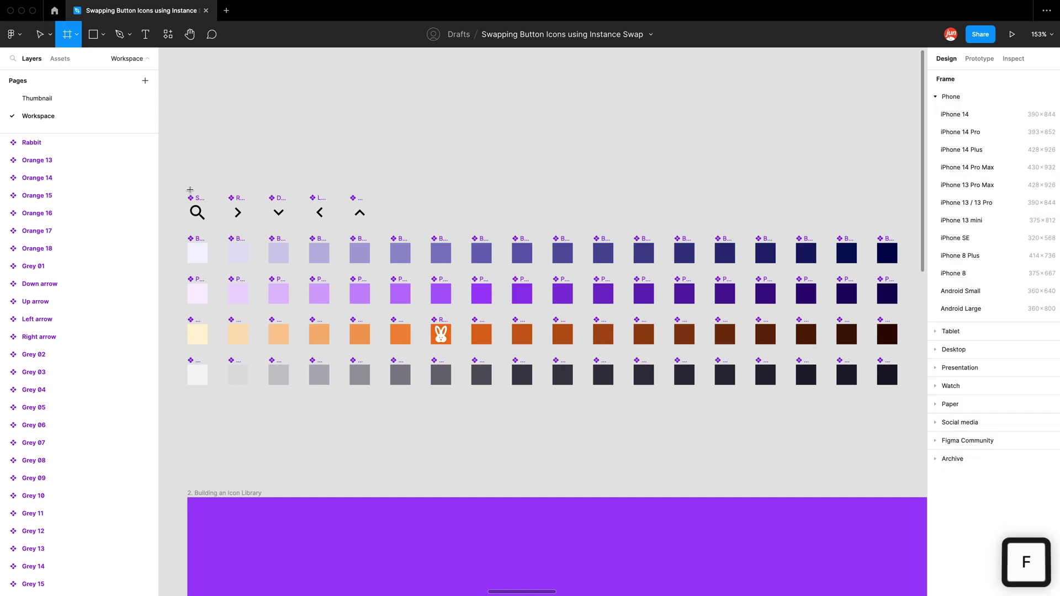
drag(173, 183, 912, 418)
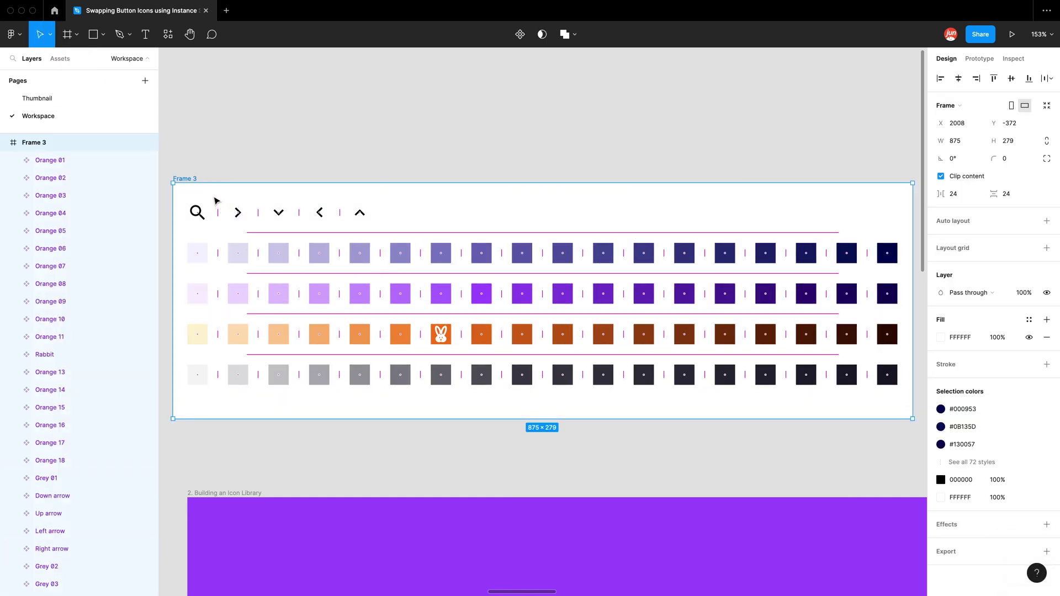
key(shift)
text(Icon)
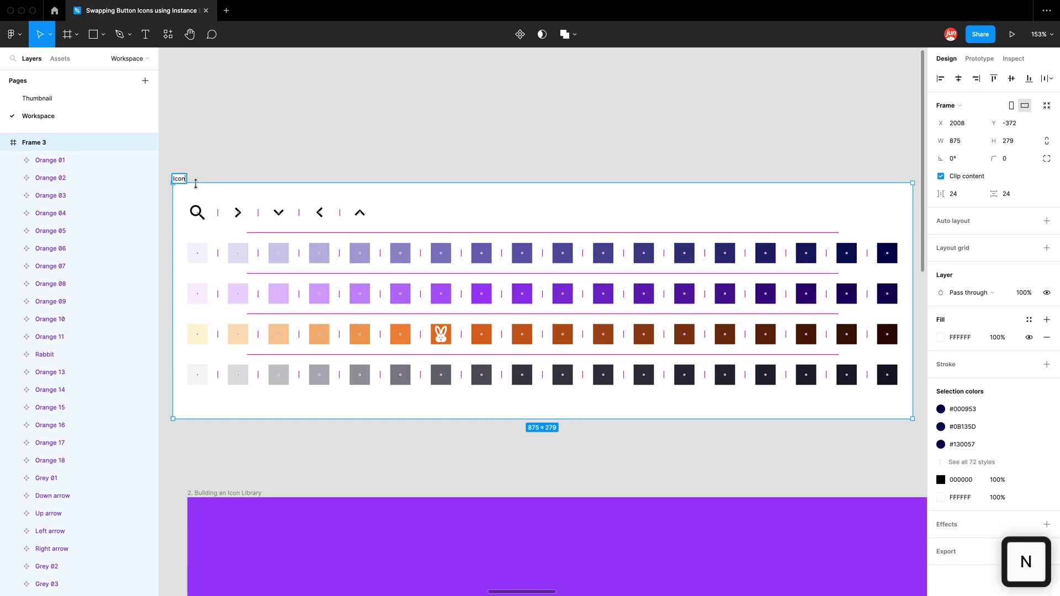
click(172, 170)
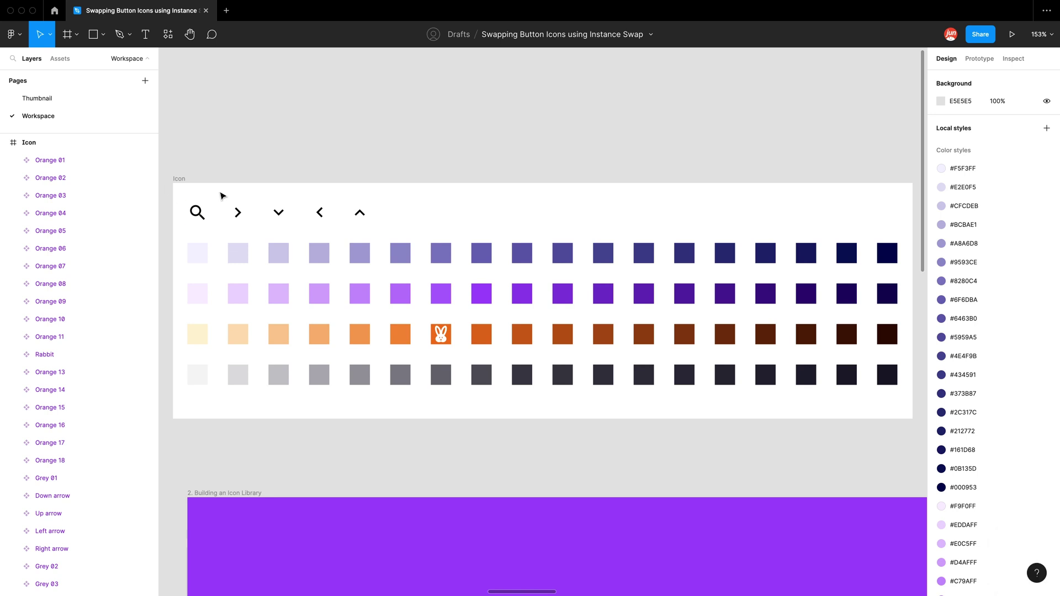
Duplicate the magnifying-glass component from the Icon frame as an instance on the empty canvas above the frame
super+scroll(220, 195, up, 10)
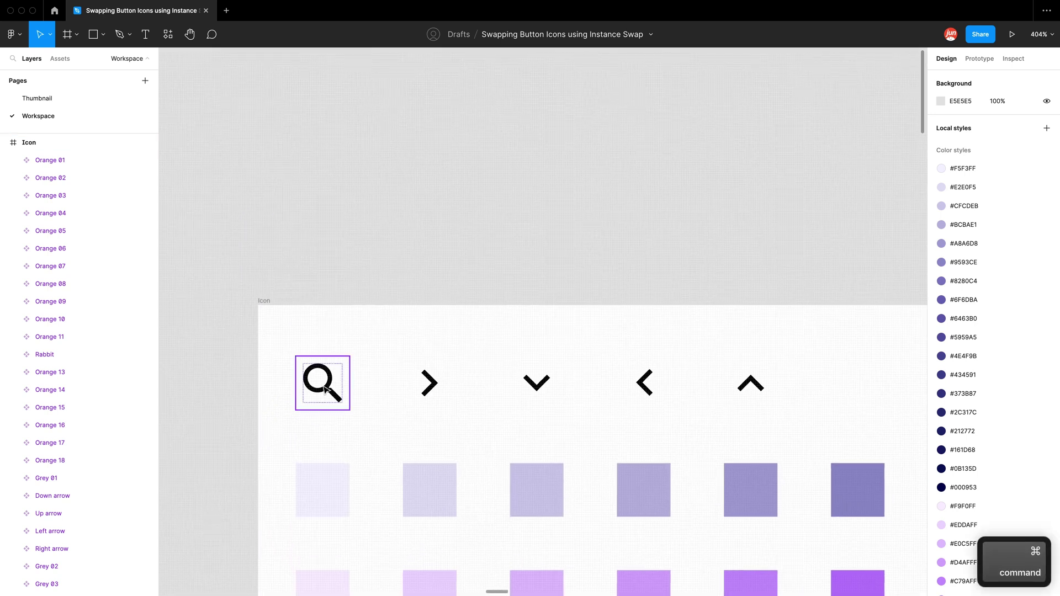
click(325, 390)
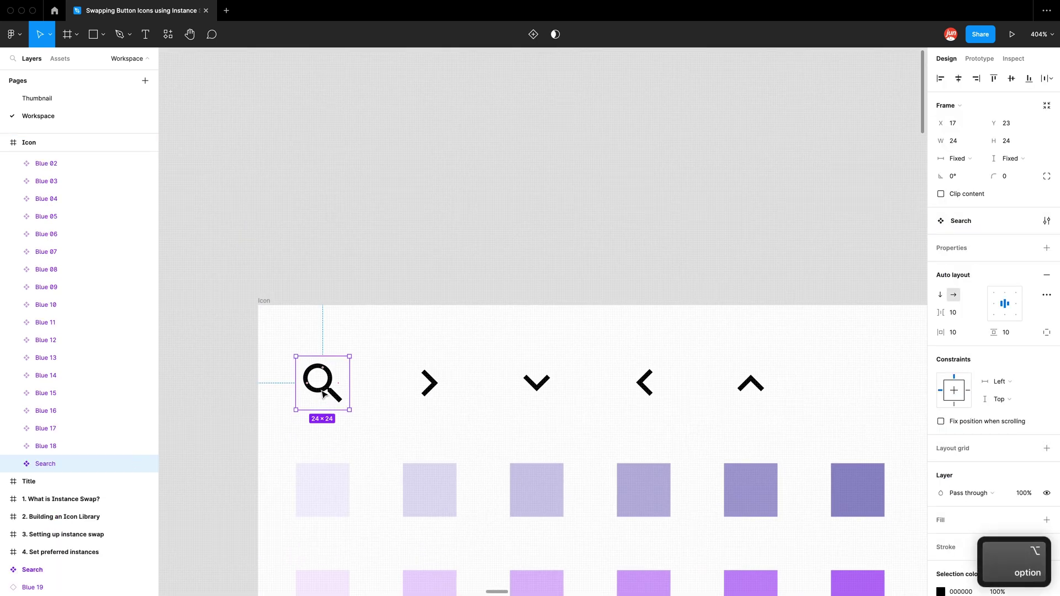
drag(326, 392, 399, 193)
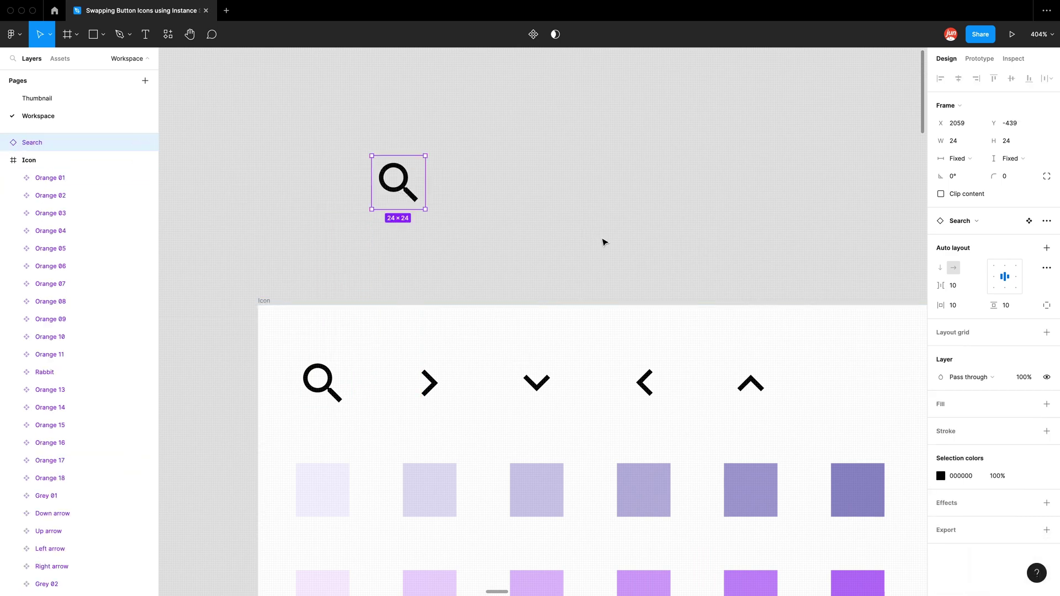
Browse the Search instance's swap options, from the local component groups into the Icon group's list
click(991, 223)
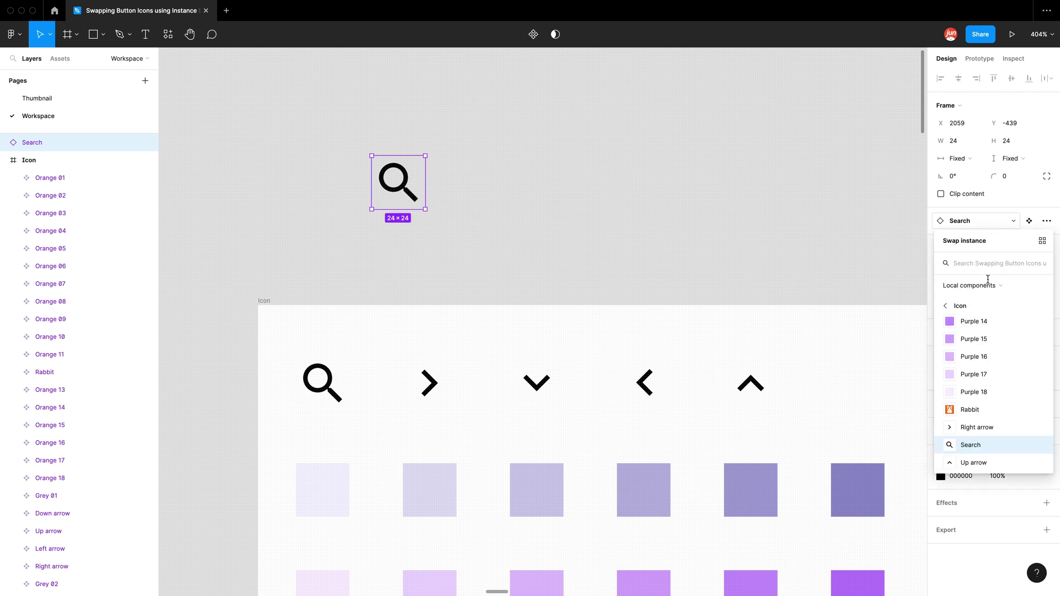
click(966, 307)
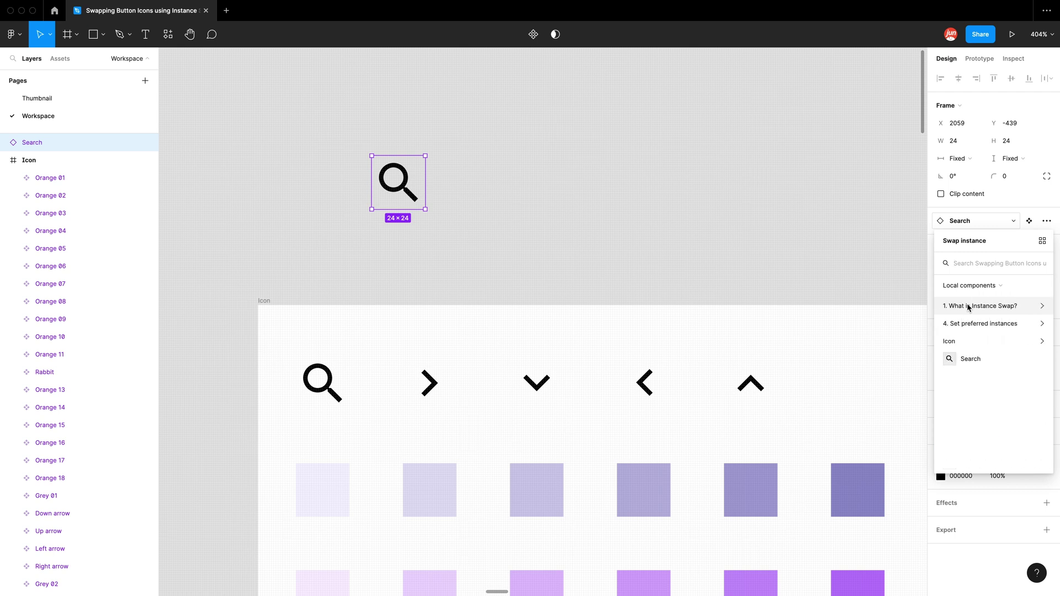
click(970, 342)
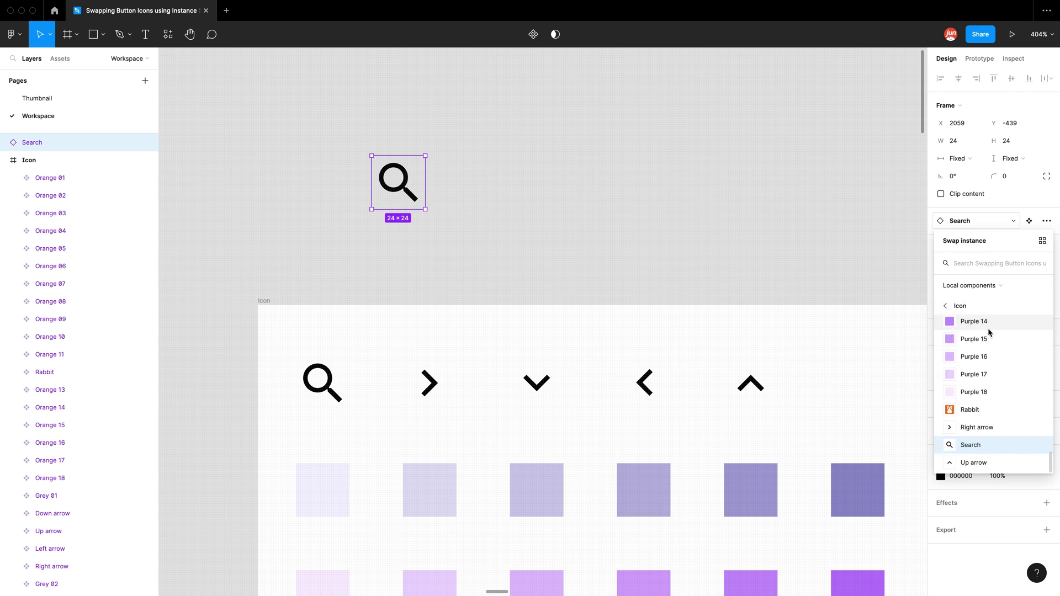
scroll(988, 403, up, 10)
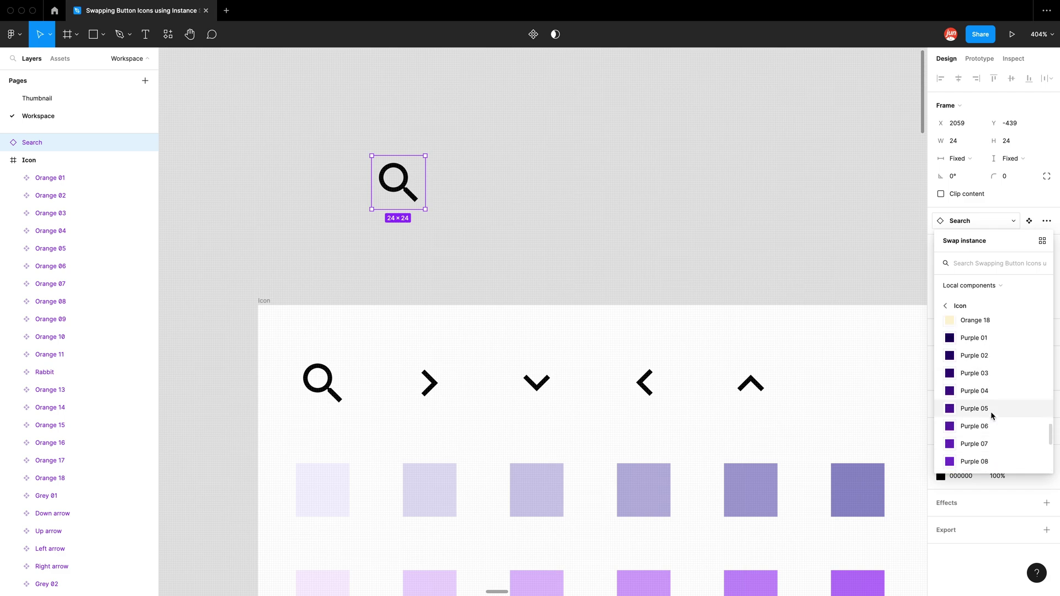
scroll(992, 409, up, 5)
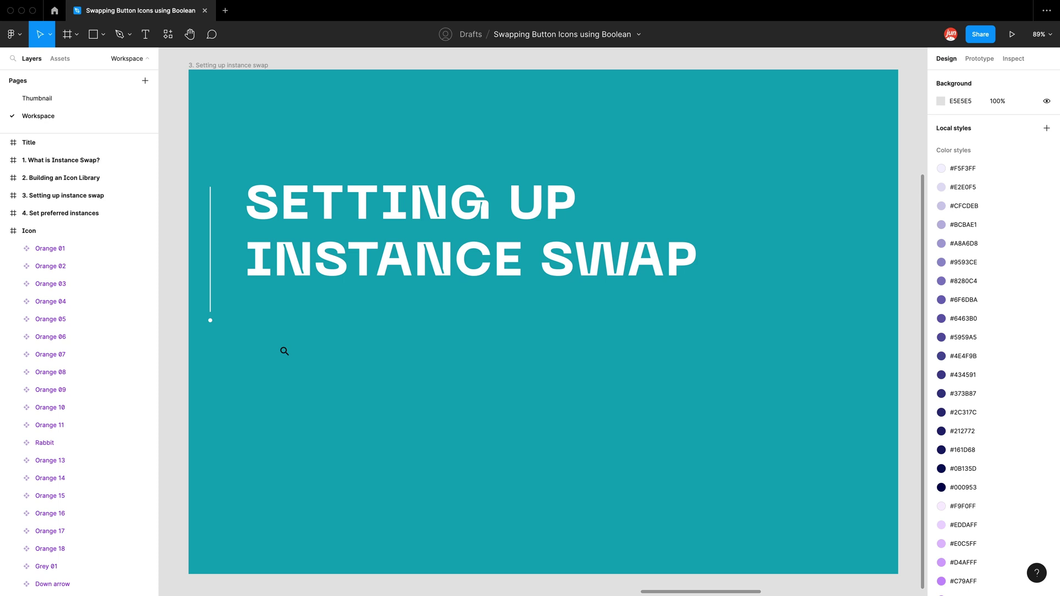
Add the text "The long lost search for our rabbit" beside the search icon in the Setting up instance swap frame
scroll(284, 354, up, 10)
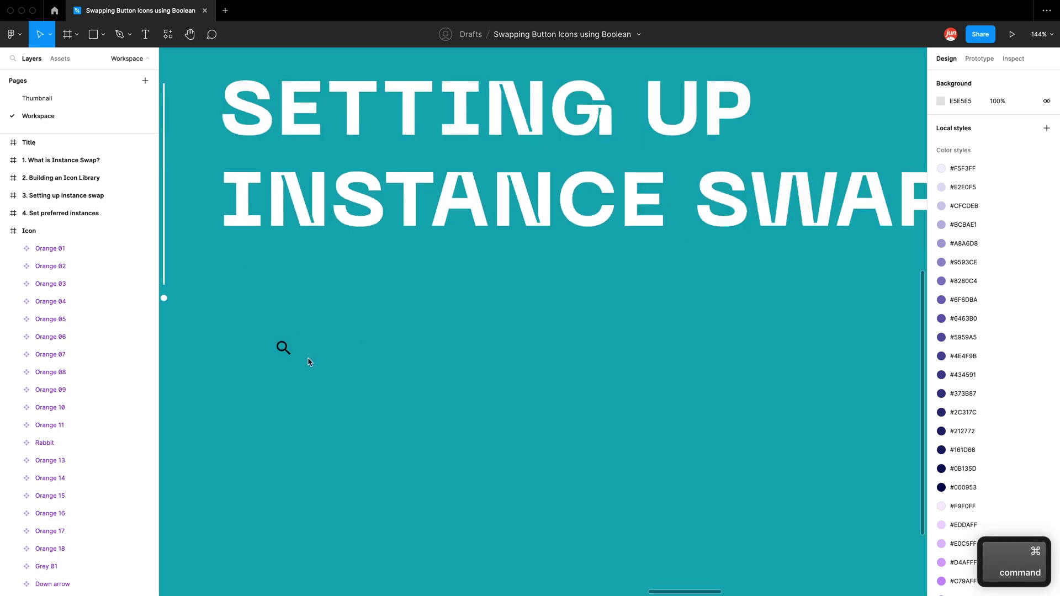
scroll(270, 358, up, 3)
click(261, 338)
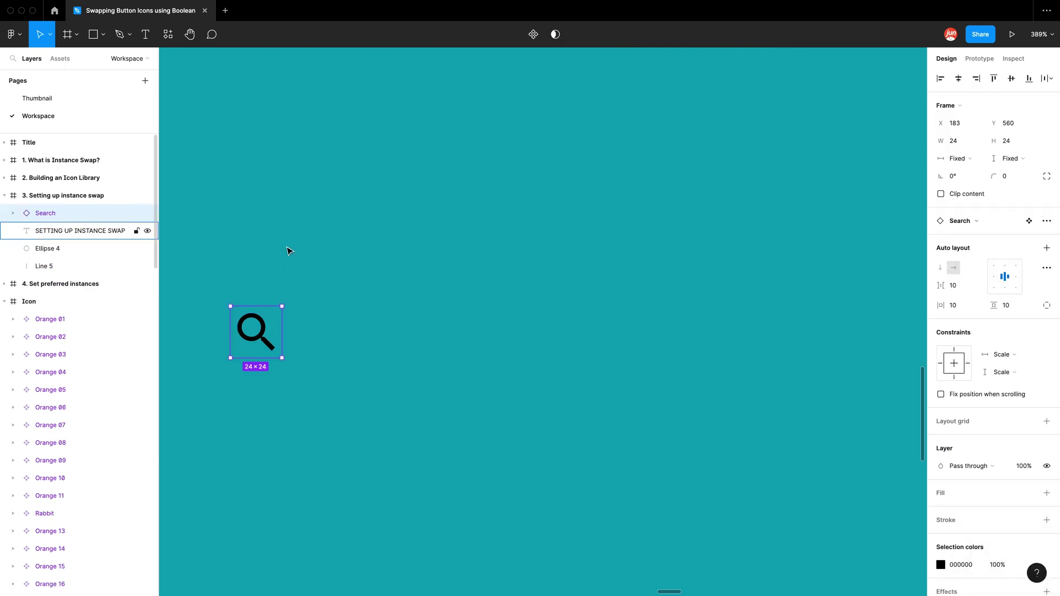
scroll(327, 253, down, 2)
key(t)
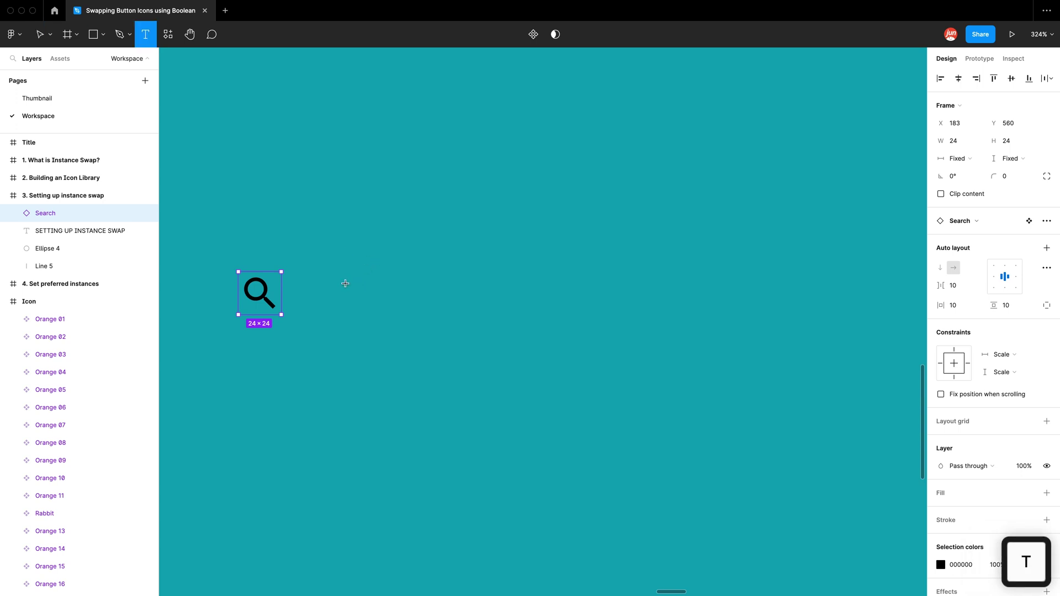
click(381, 309)
scroll(369, 309, down, 2)
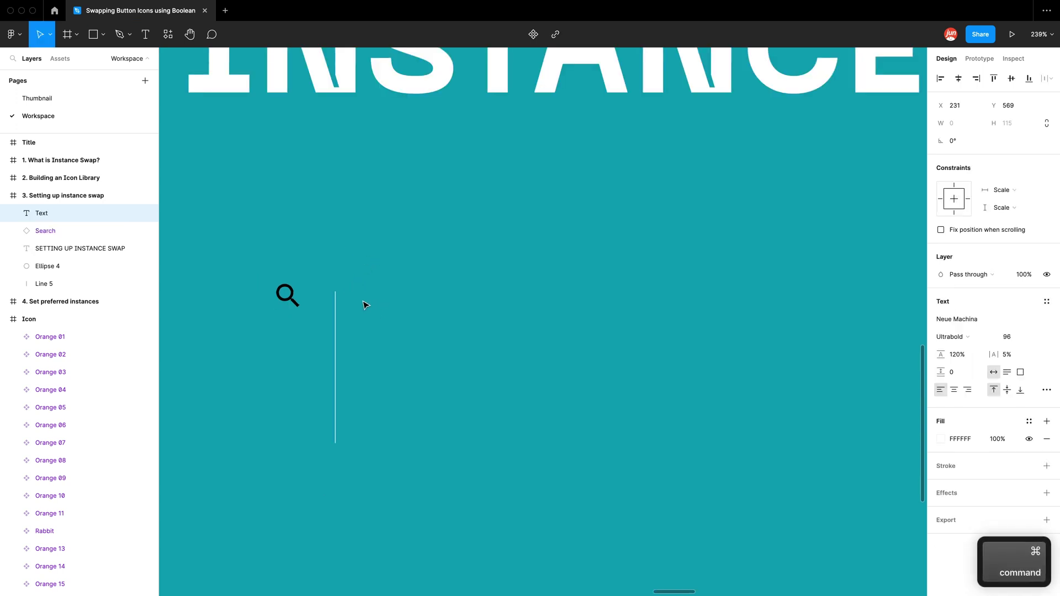
text(The long l)
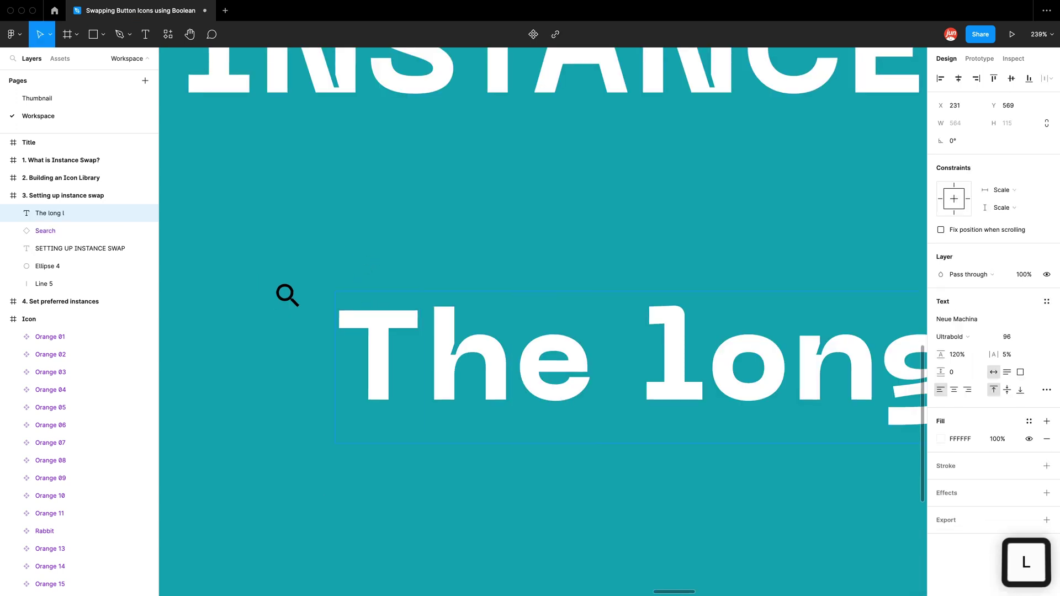
text(ost search for our ra)
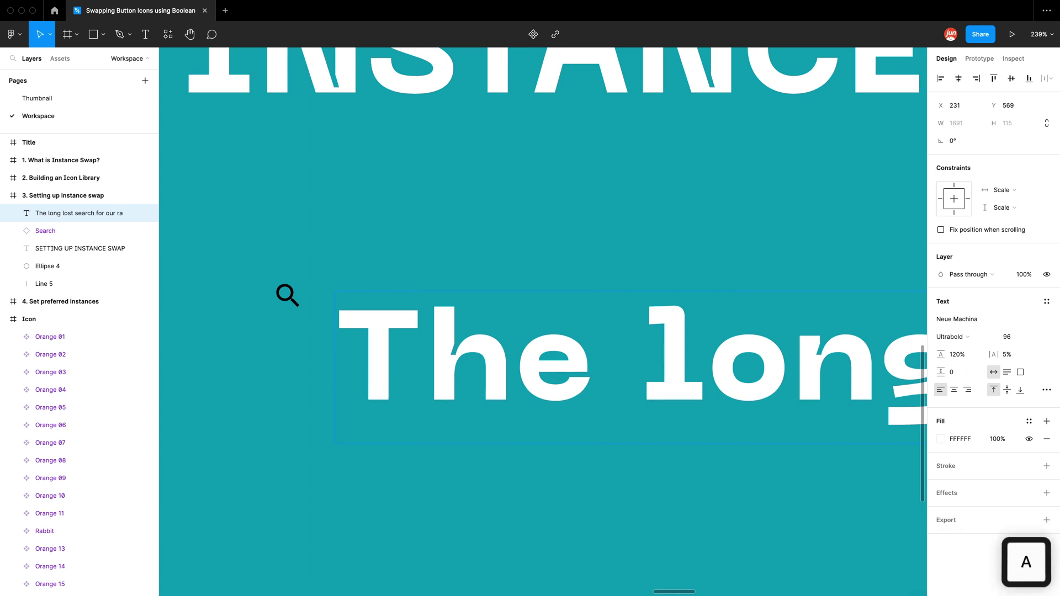
text(bbit)
Move the rabbit text closer to the search icon and set its font to SF Compact
super+scroll(316, 285, down, 8)
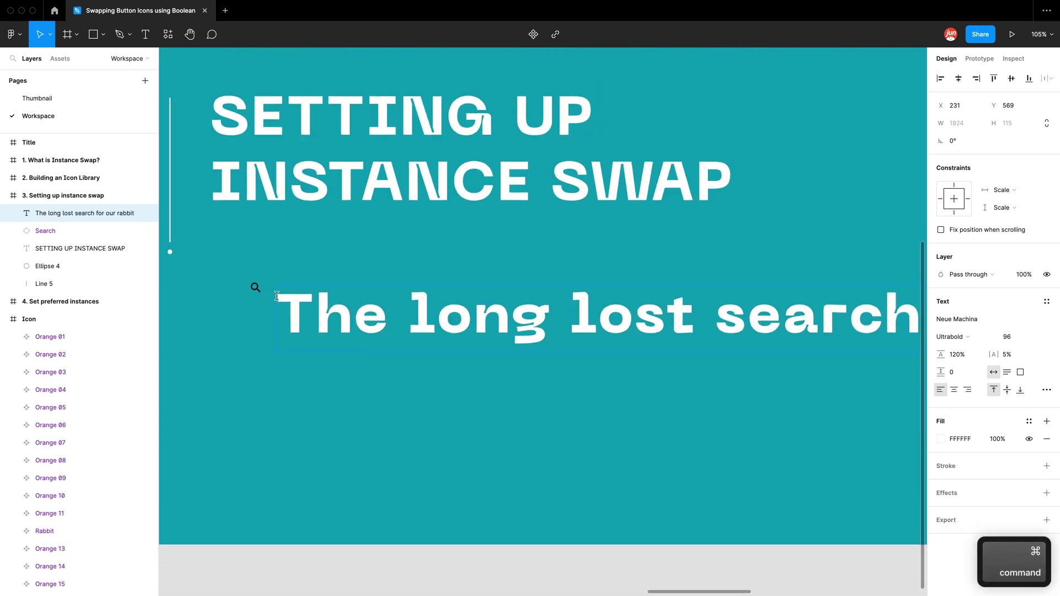
super+scroll(263, 290, up, 2)
super+scroll(267, 311, up, 10)
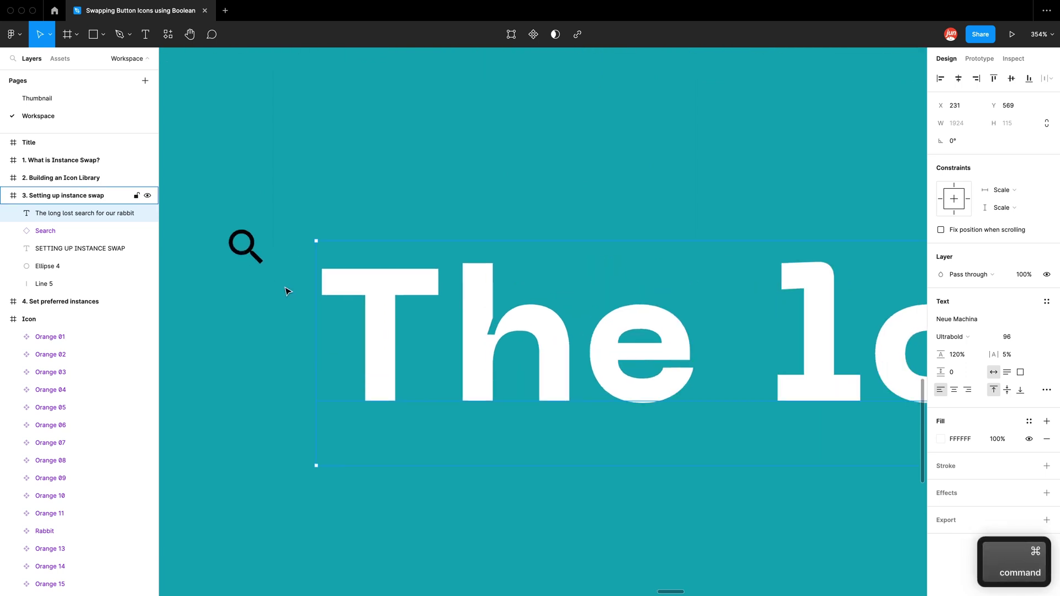
scroll(331, 237, up, 3)
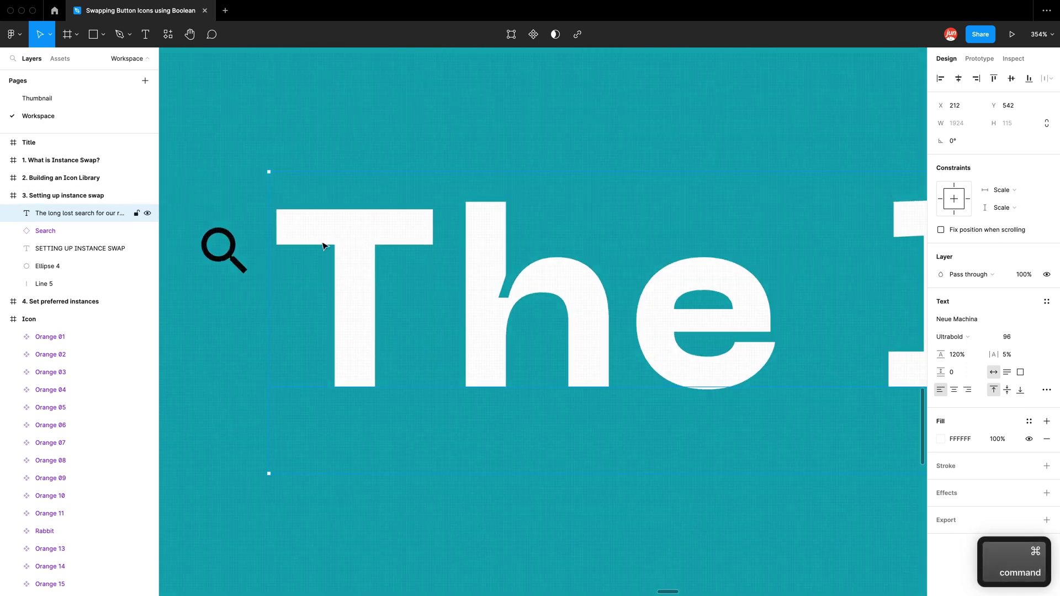
click(987, 319)
text(SF Compact)
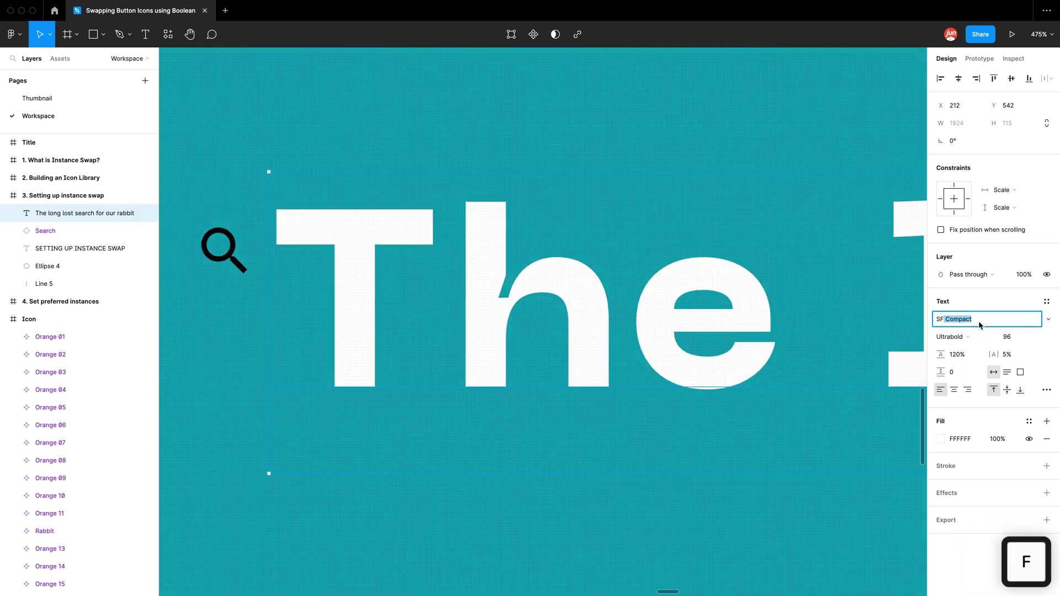
key(Return)
Set the rabbit text's line height to 100% and its font size to 16
click(955, 355)
text(1)
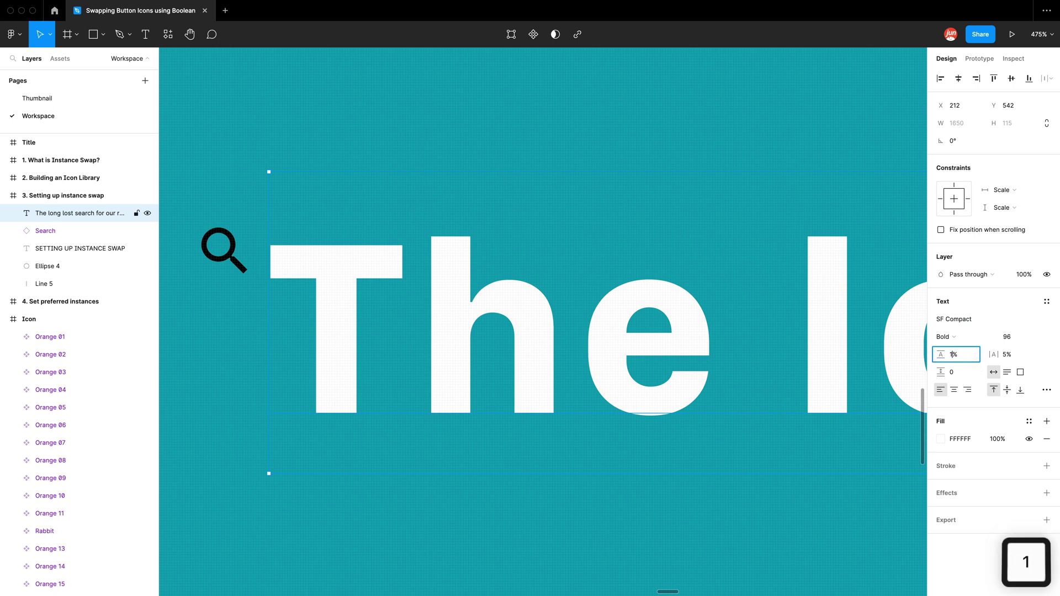
text(00)
click(1028, 337)
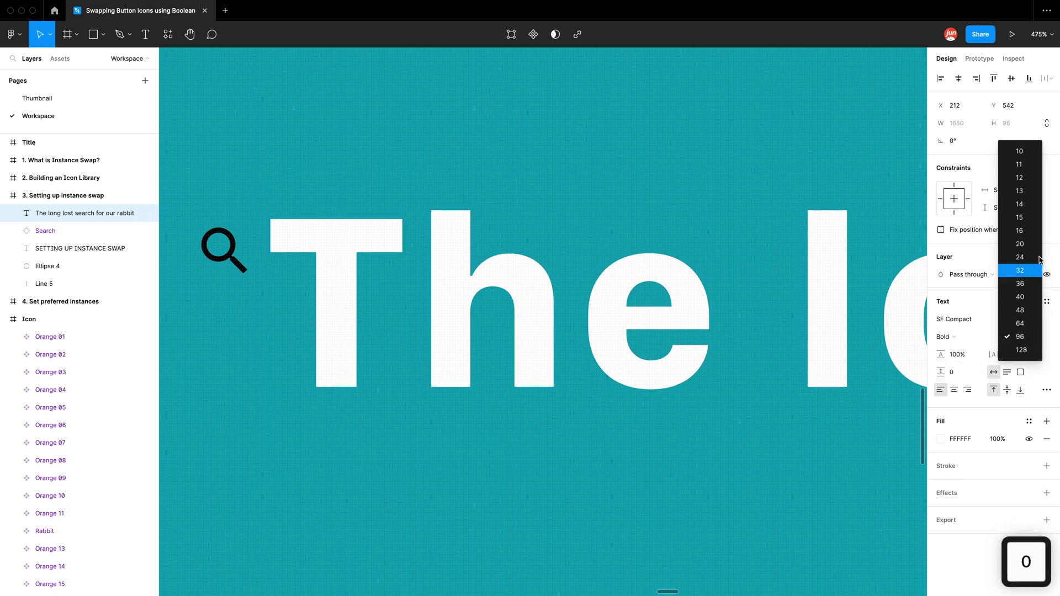
click(1019, 231)
Set the rabbit text's letter spacing to 0% and its weight to Regular
click(1015, 354)
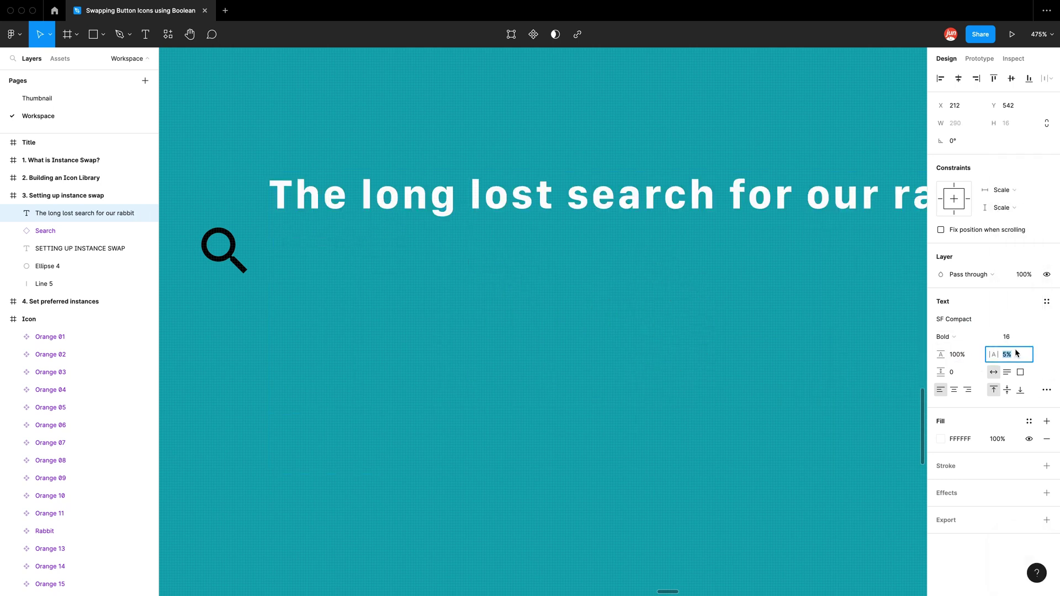
text(0)
key(Return)
click(944, 337)
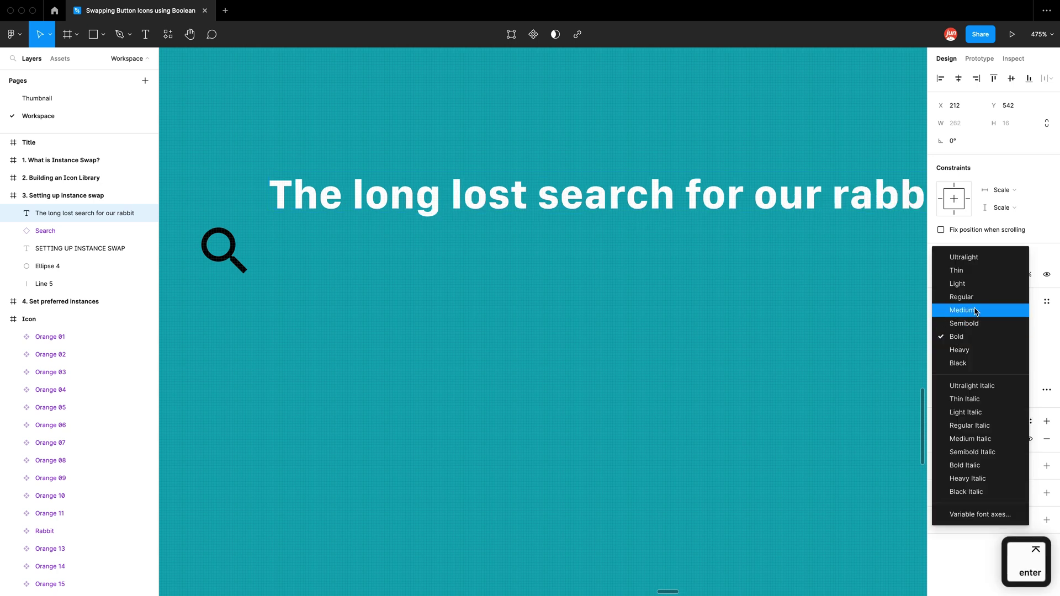
click(961, 297)
click(487, 350)
Move the rabbit text down so it lines up vertically with the search icon
scroll(488, 350, up, 1)
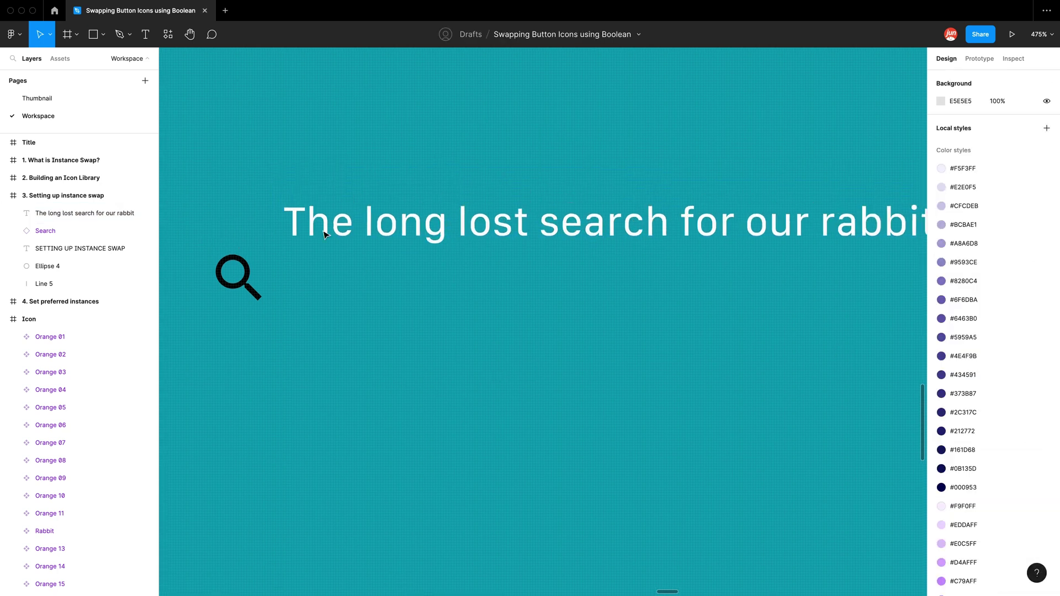
click(328, 227)
drag(332, 229, 335, 283)
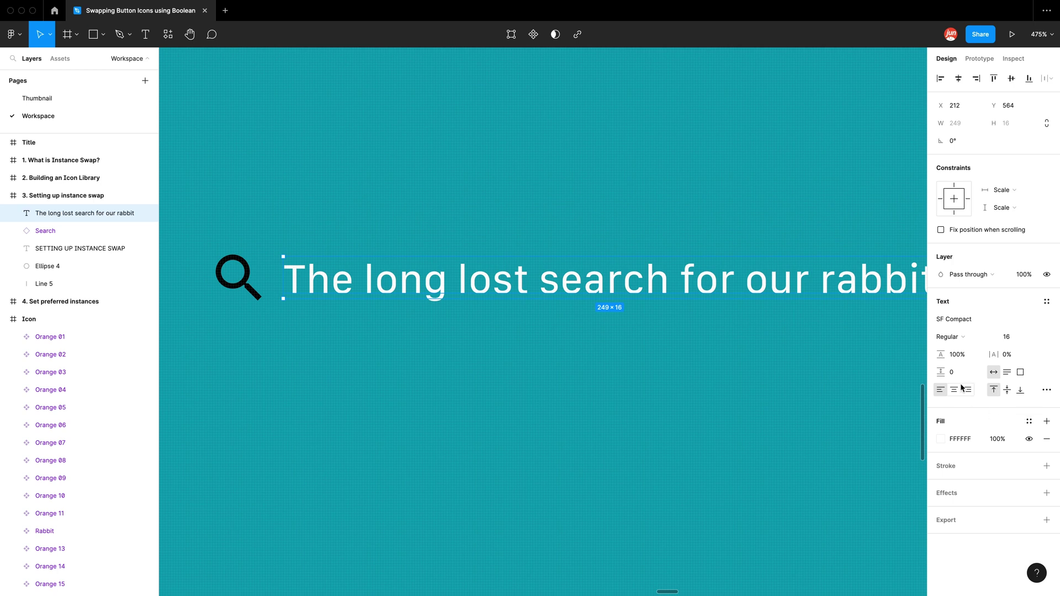
Fill the rabbit text with the black sampled from the search icon
click(940, 439)
click(810, 473)
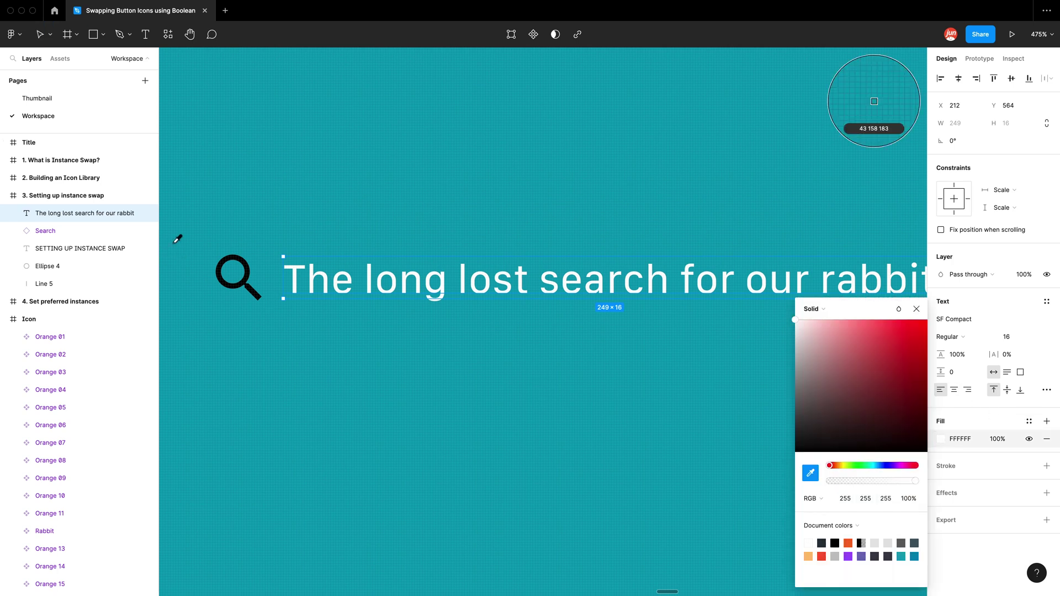
click(248, 269)
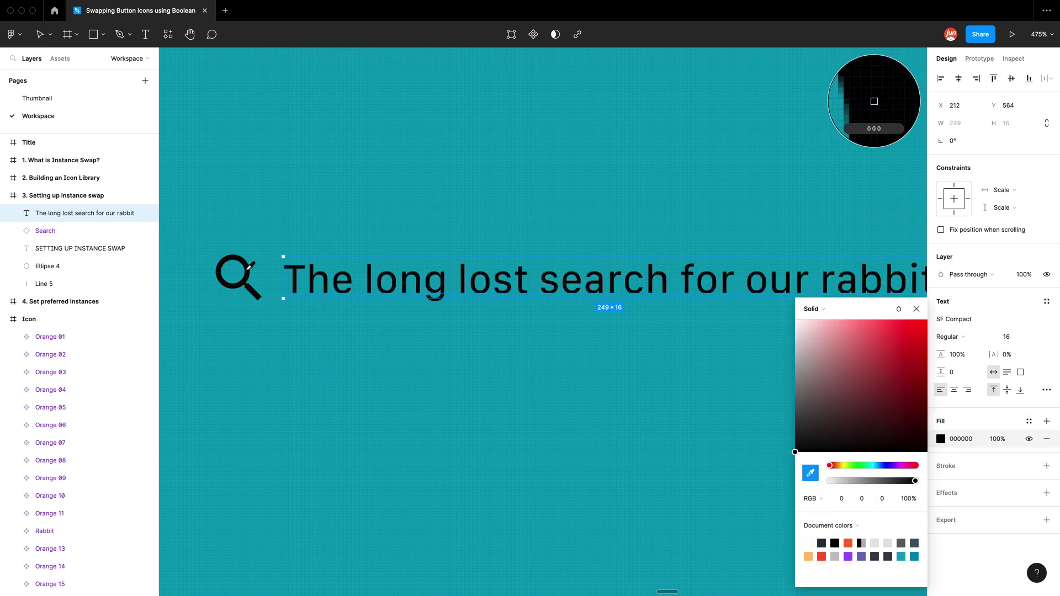
click(350, 229)
Combine the search icon and the text in an auto layout frame and give the frame a white FFFFFF fill
scroll(350, 229, down, 3)
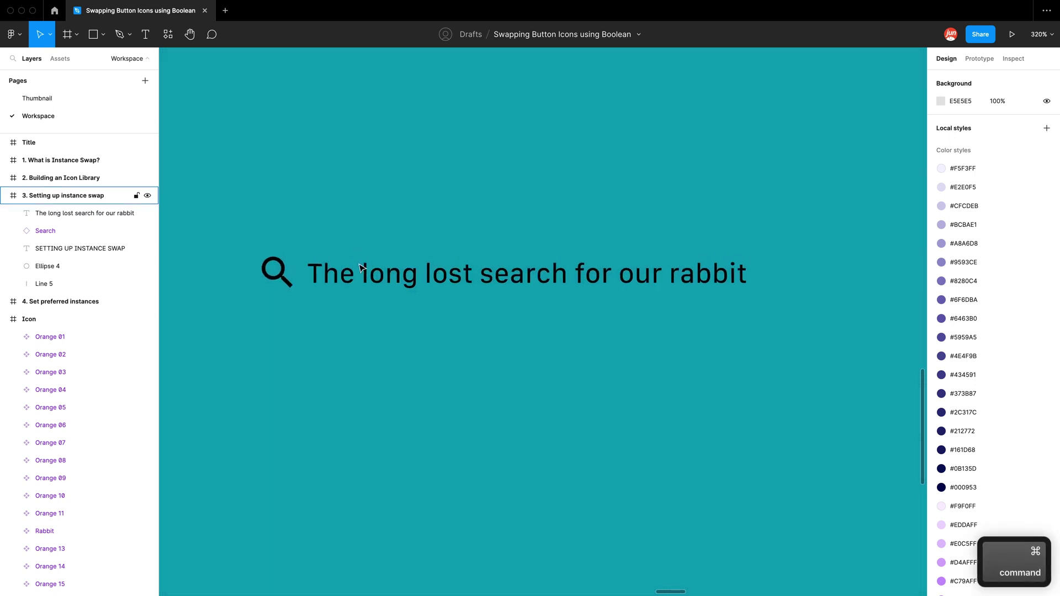
click(362, 268)
shift+click(274, 288)
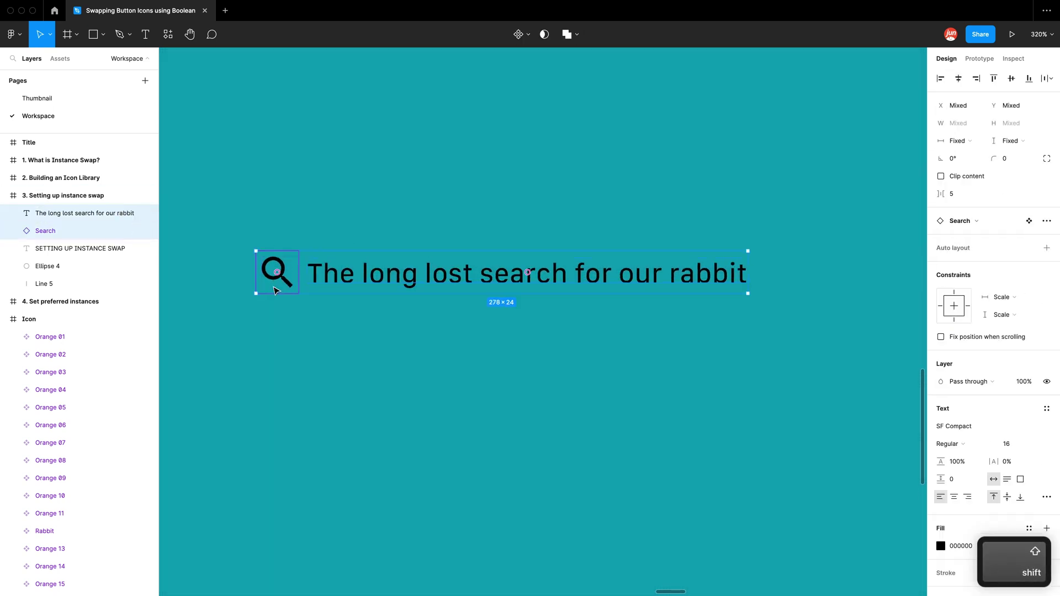
right_click(353, 282)
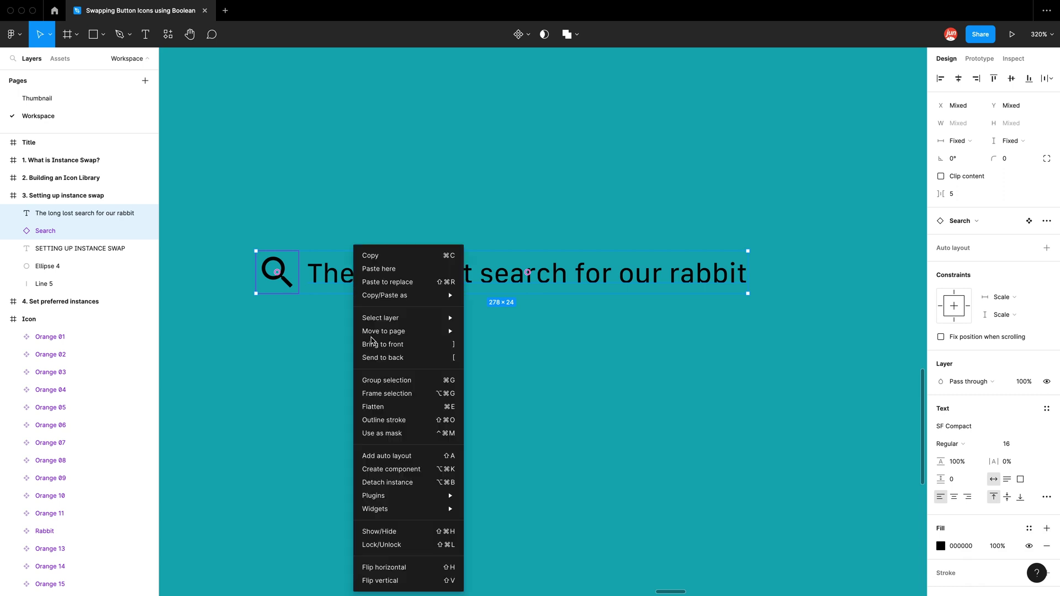
click(422, 458)
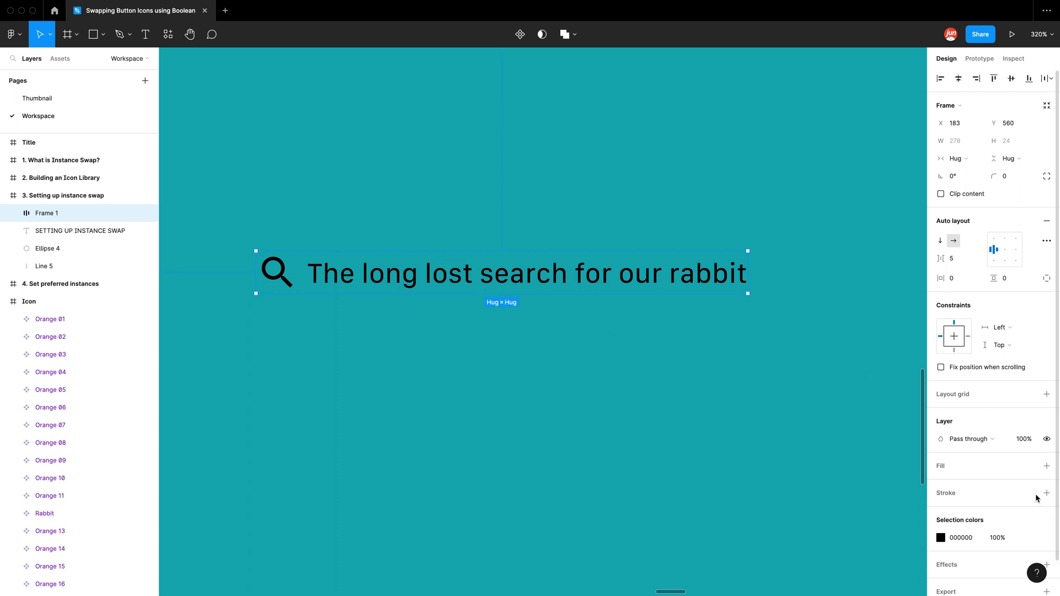
click(1047, 466)
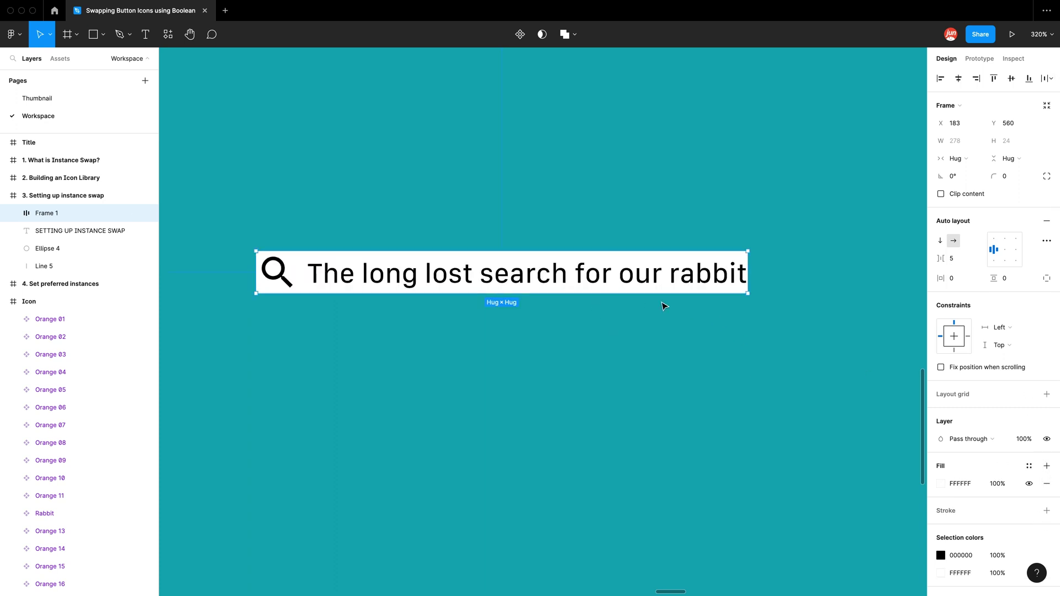
Set the button frame's item spacing to 8, left padding to 16, right padding to 20, and top and bottom padding to 8
scroll(663, 303, up, 2)
click(958, 263)
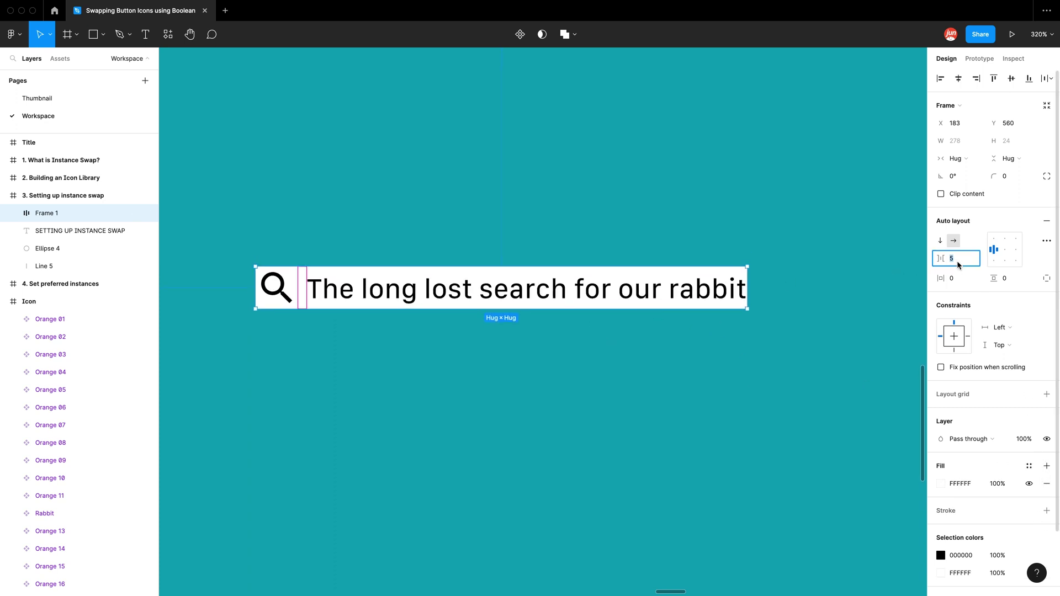
text(8)
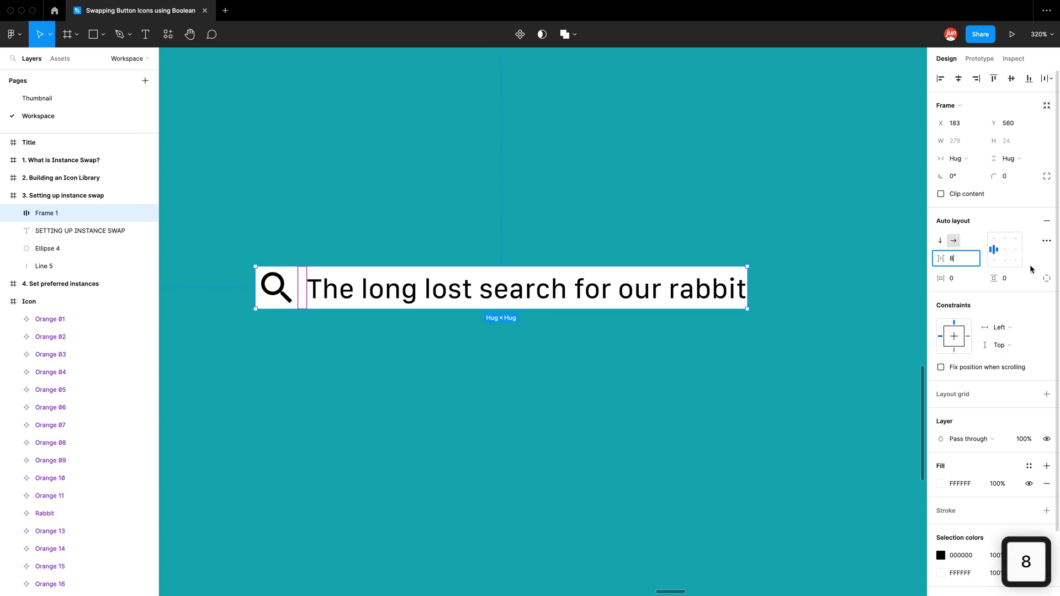
click(1046, 278)
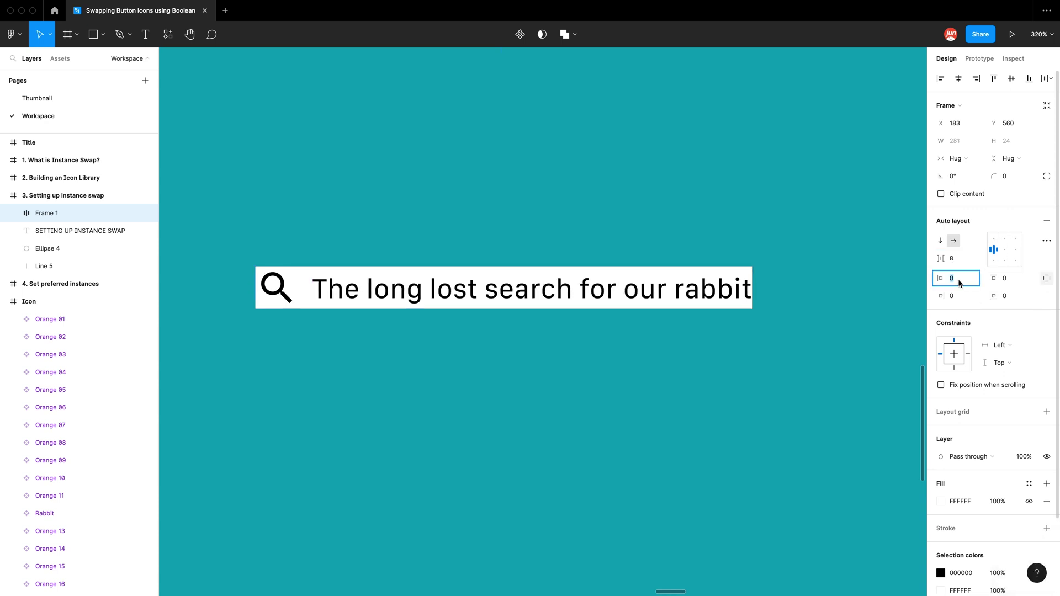
text(16)
click(954, 297)
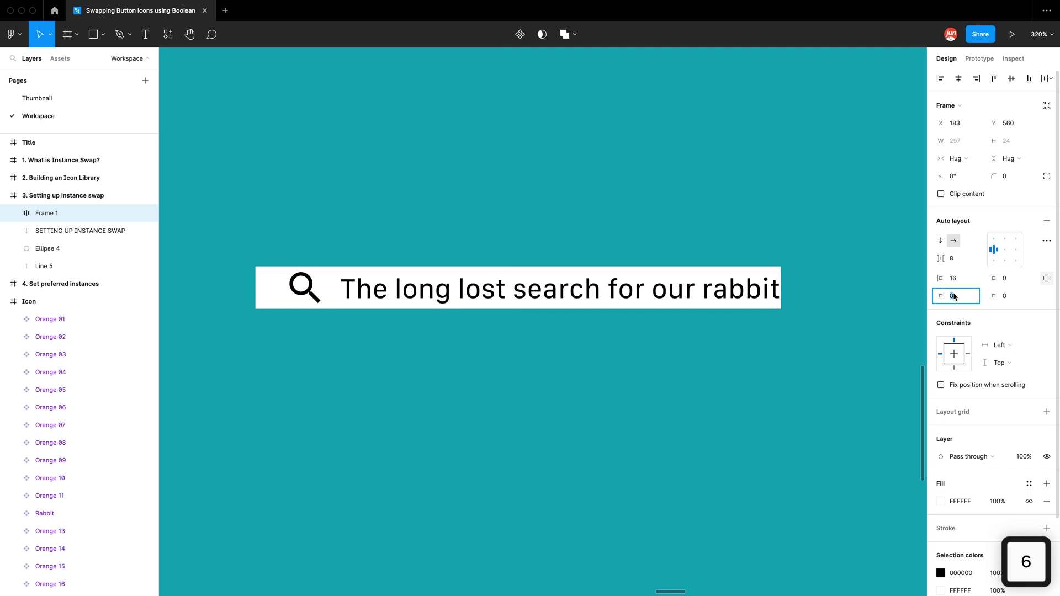
text(20)
key(Return)
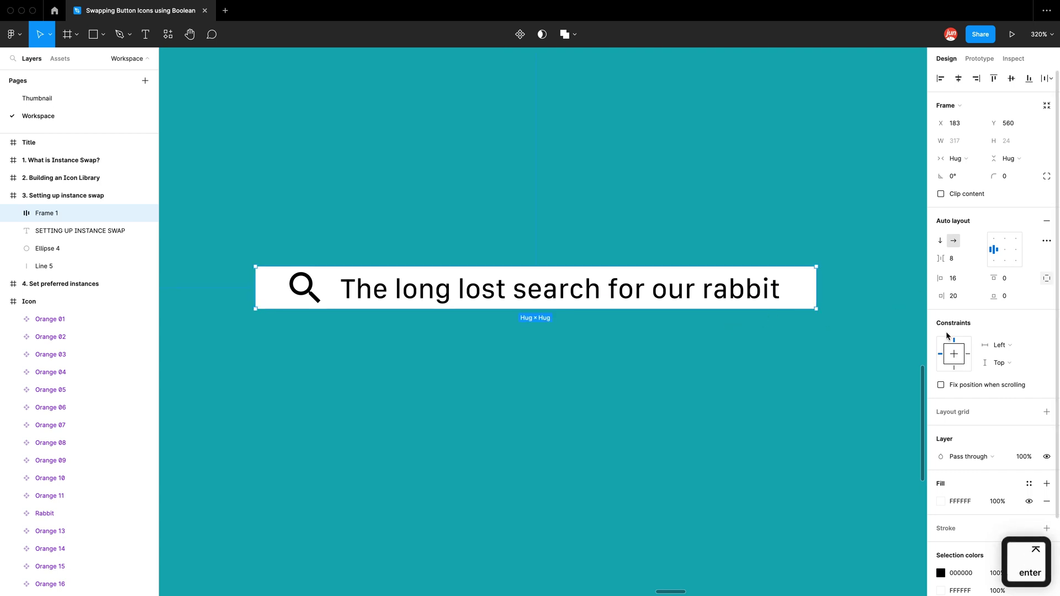
text(8)
key(Tab)
text(8)
key(Return)
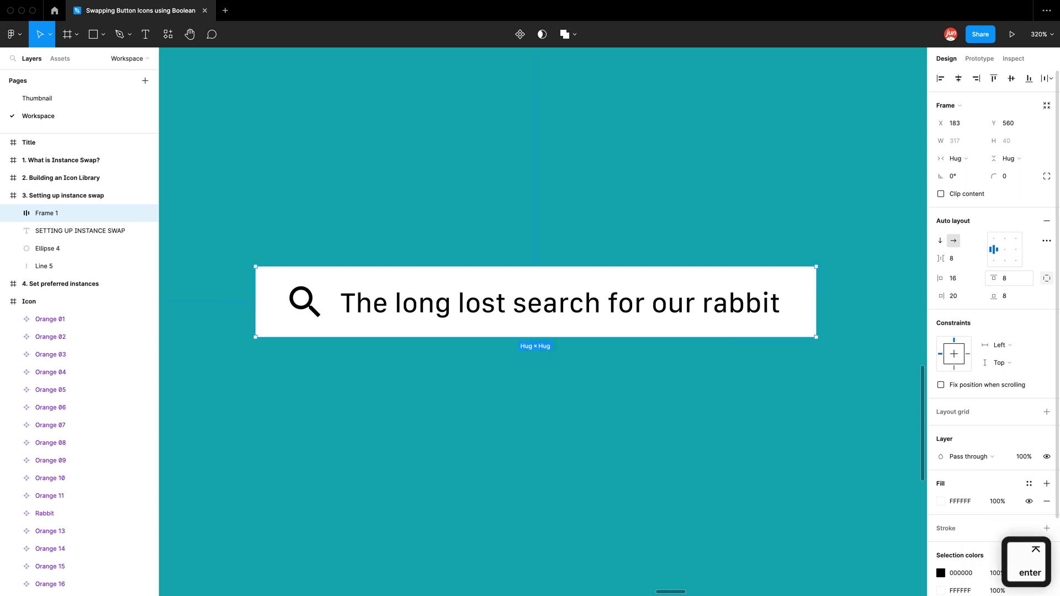
Round the button frame's corners with a radius of 8
click(1006, 176)
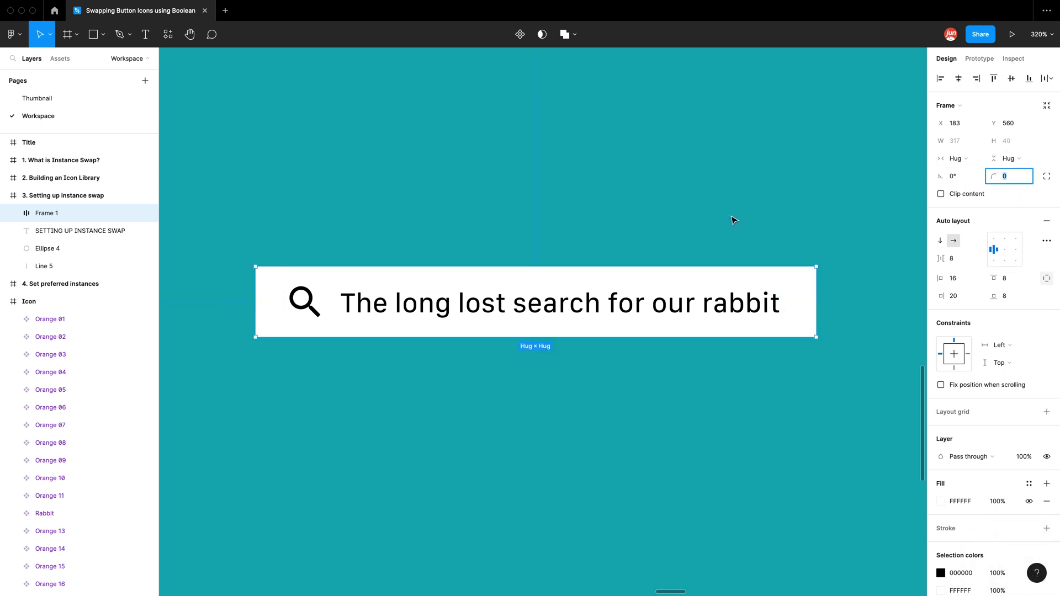
text(8)
key(Return)
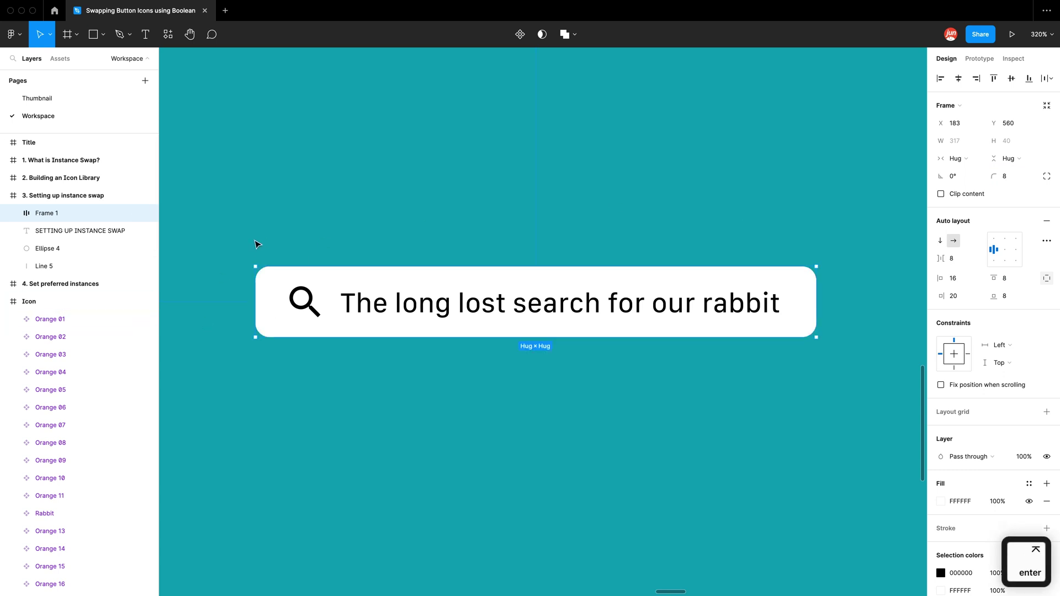
Add a drop shadow to the button frame and set the shadow's Y offset to 0
scroll(305, 265, down, 3)
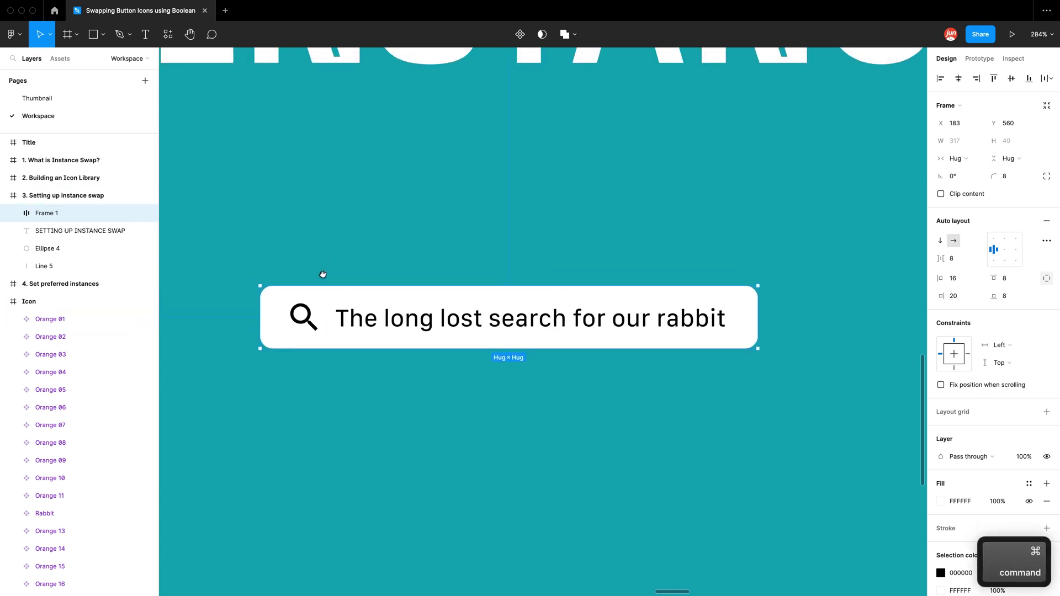
drag(323, 275, 335, 305)
scroll(502, 307, down, 1)
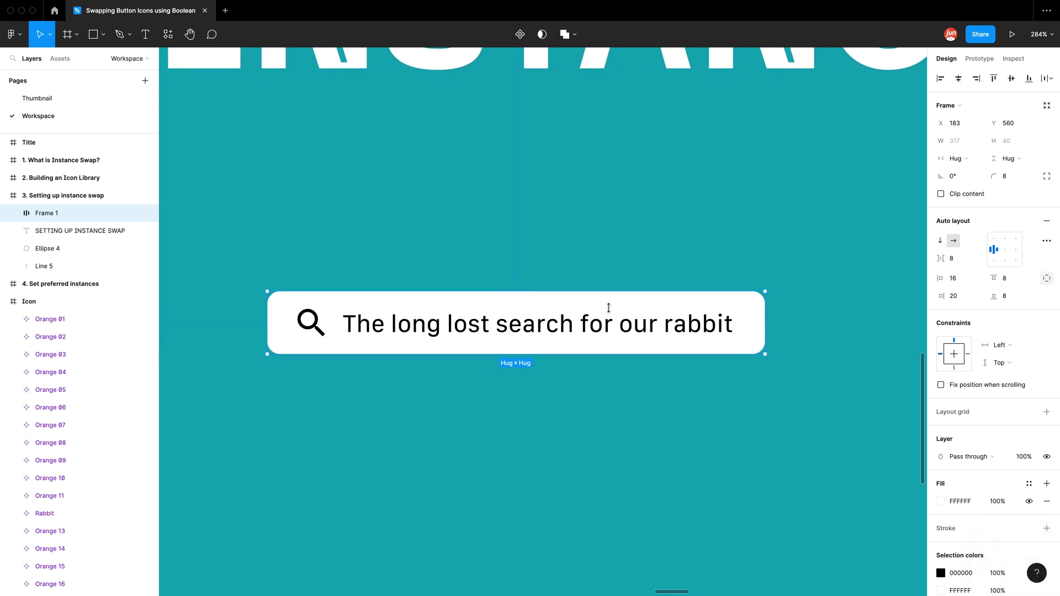
scroll(1003, 504, down, 2)
scroll(1004, 505, down, 2)
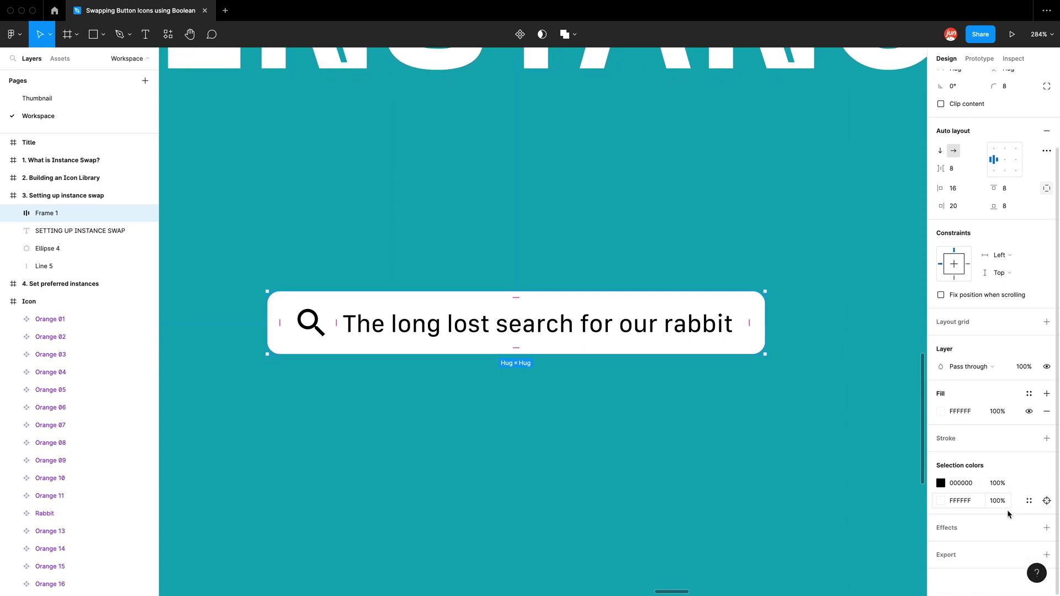
click(1047, 528)
click(939, 546)
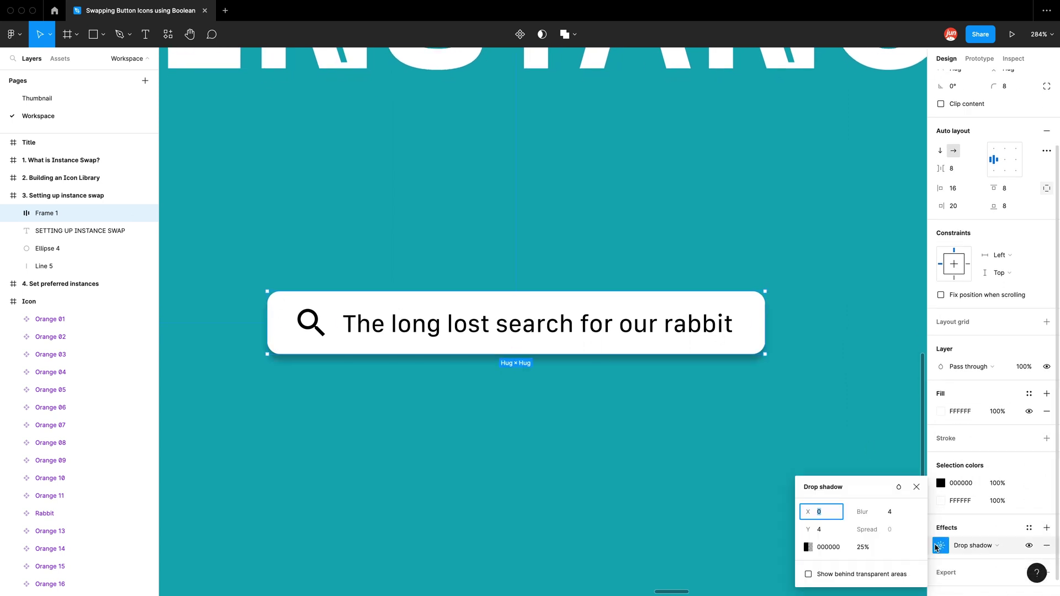
click(835, 531)
text(0)
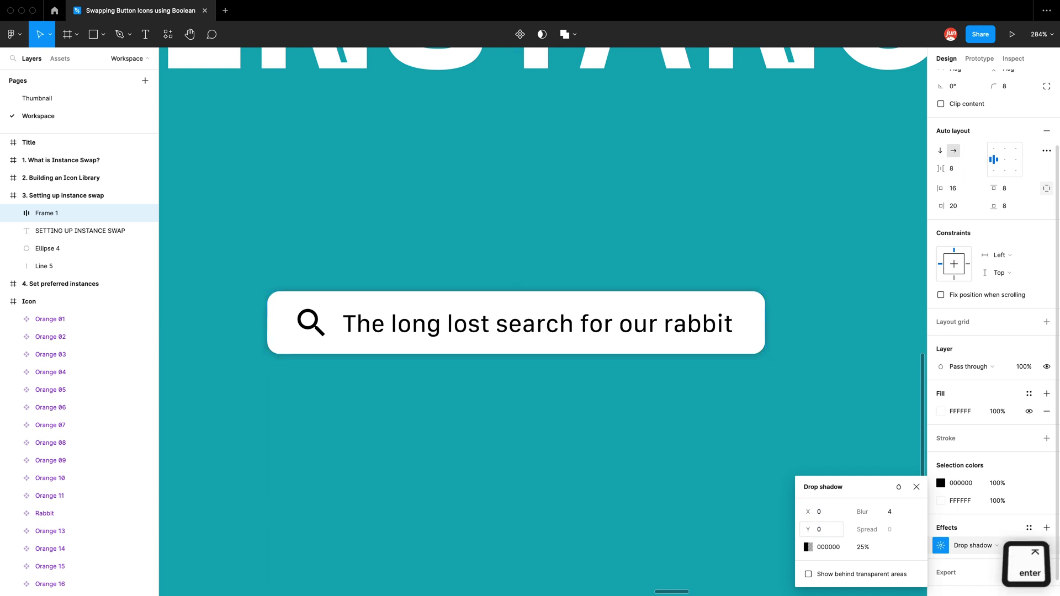
key(Return)
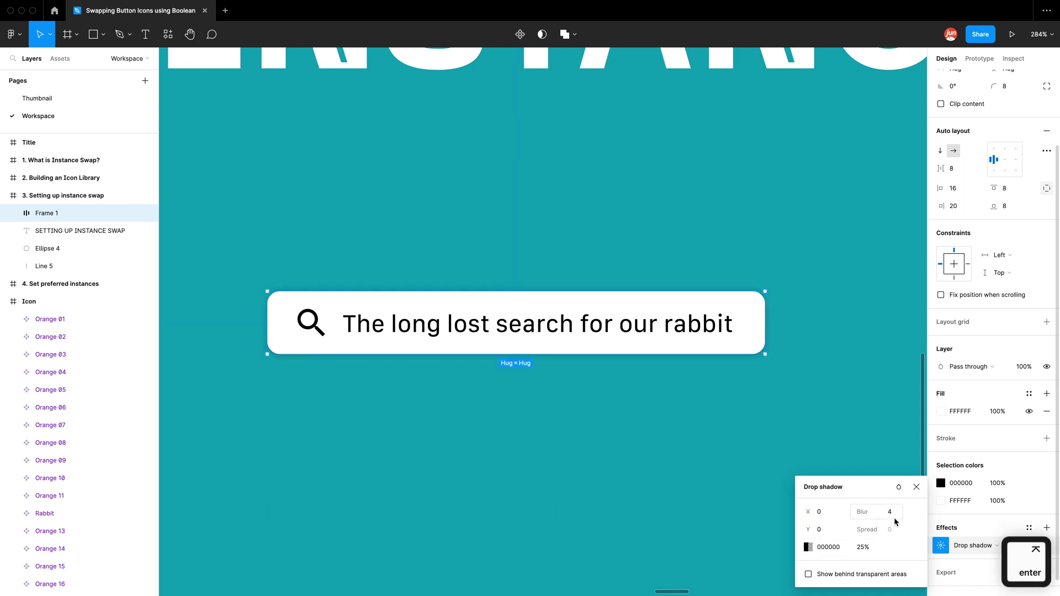
click(757, 455)
Move the button frame left to about X 115, under the start of the heading, and turn it into a component
scroll(558, 403, down, 3)
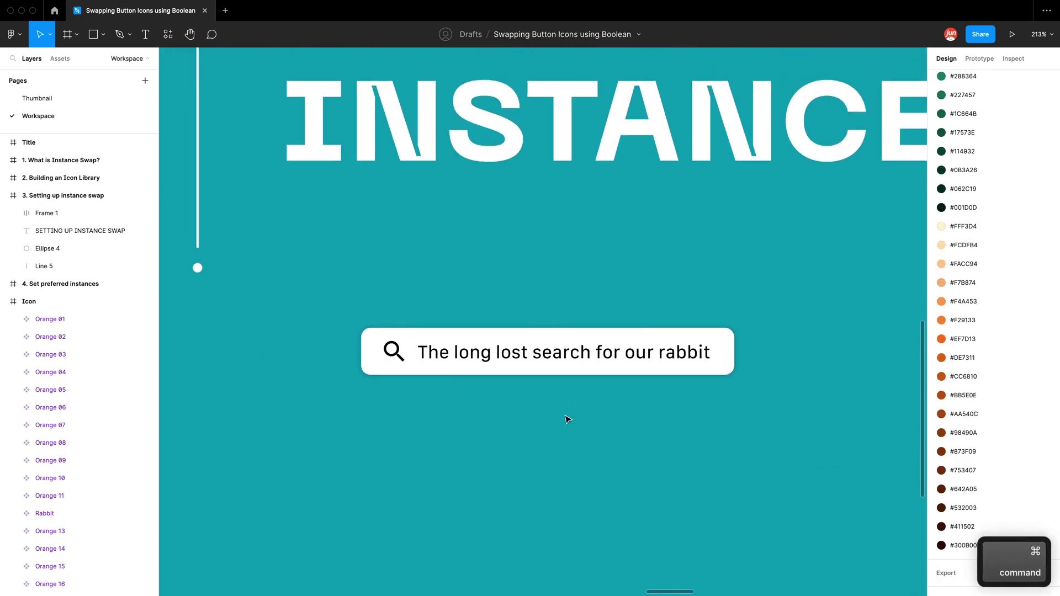
click(492, 359)
drag(491, 359, 419, 359)
scroll(326, 383, up, 2)
right_click(378, 360)
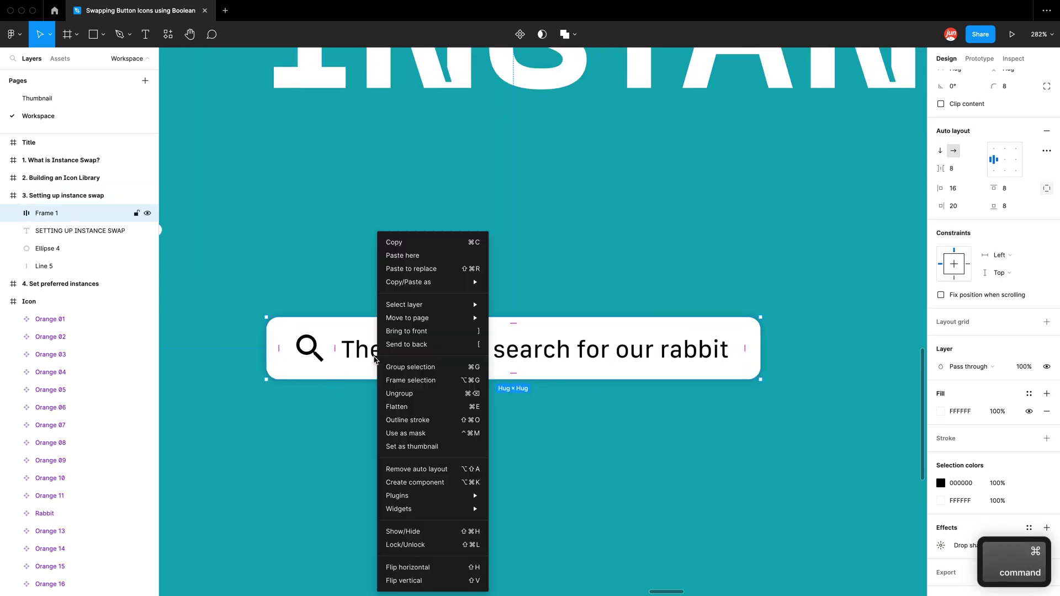
click(434, 483)
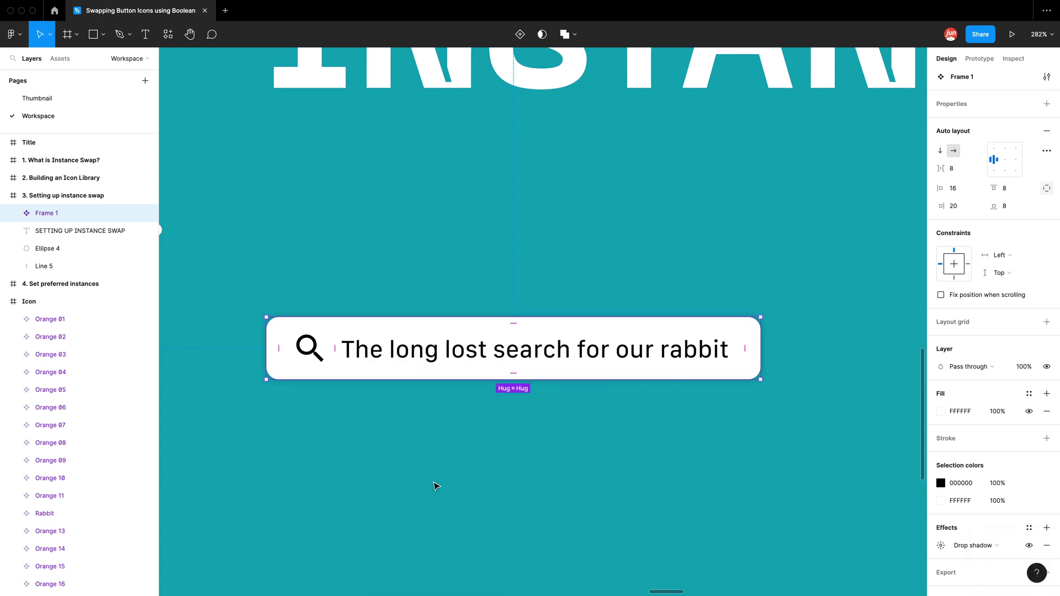
Create an instance swap property named Icon for the search icon nested in the button component
scroll(447, 449, right, 1)
scroll(447, 449, down, 1)
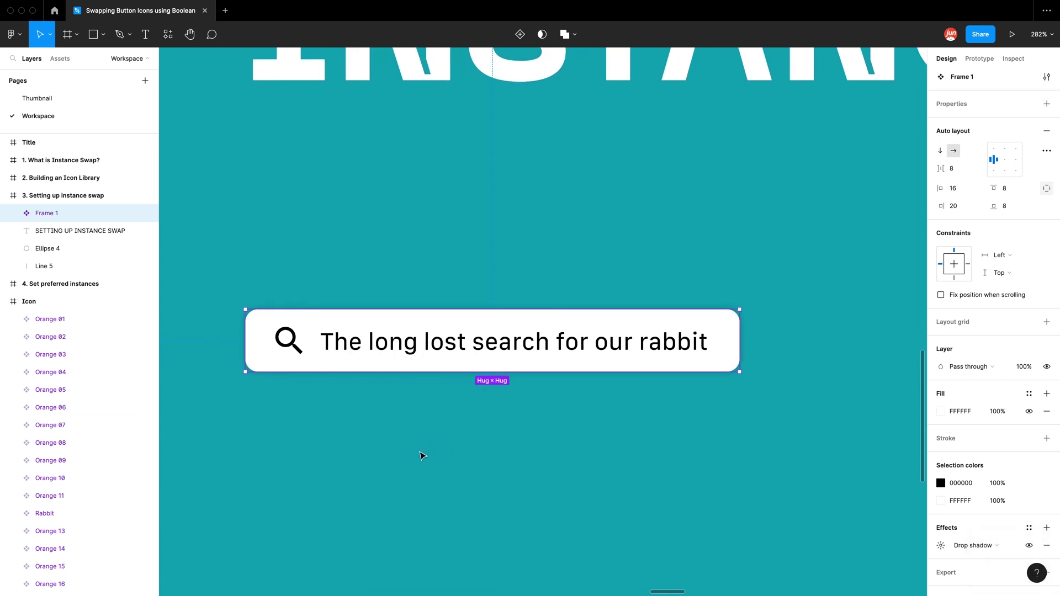
double_click(295, 346)
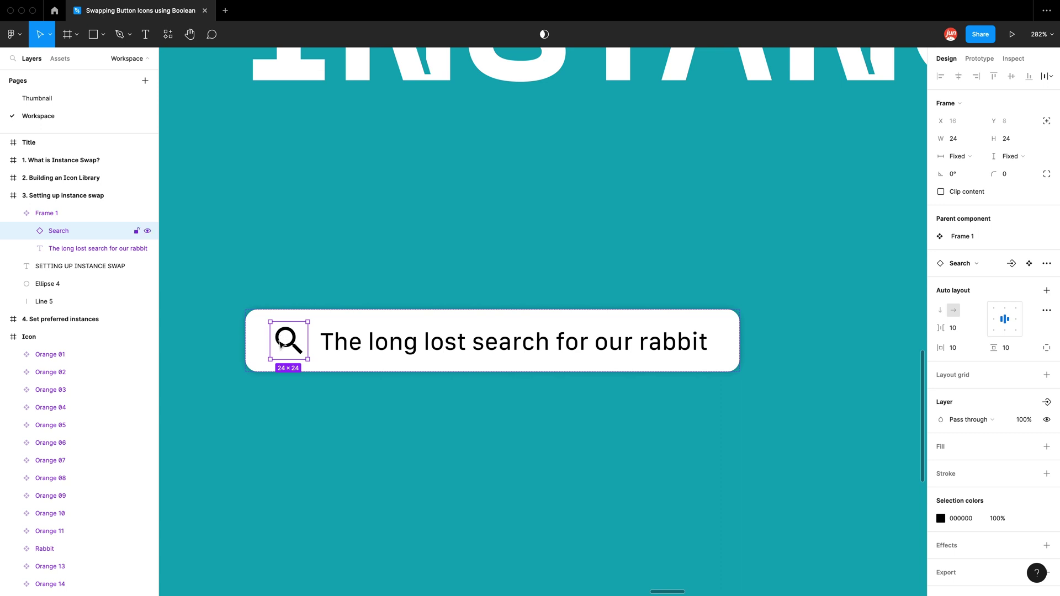
click(448, 305)
click(448, 321)
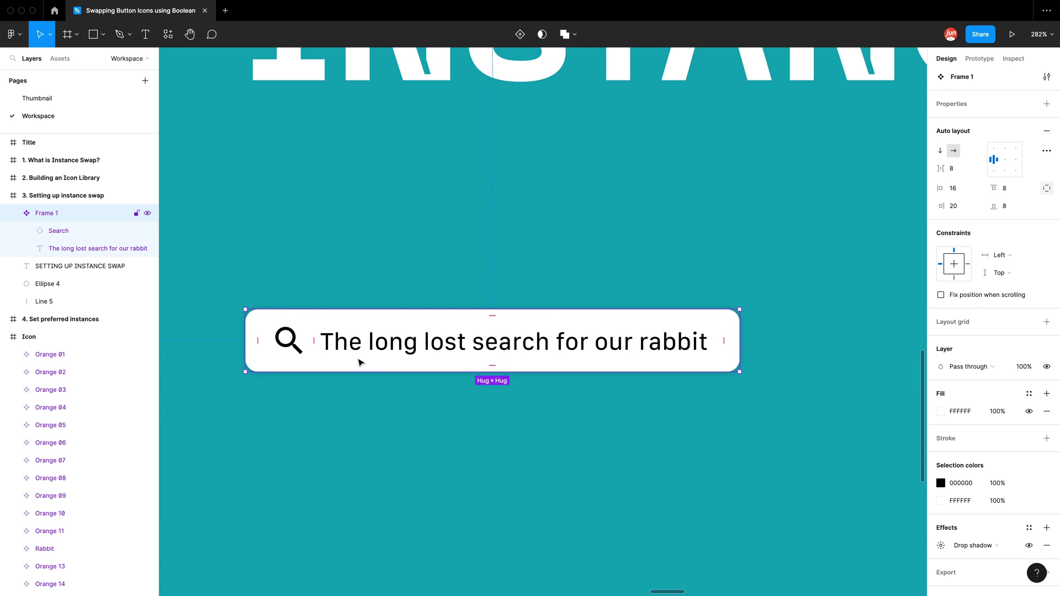
click(297, 347)
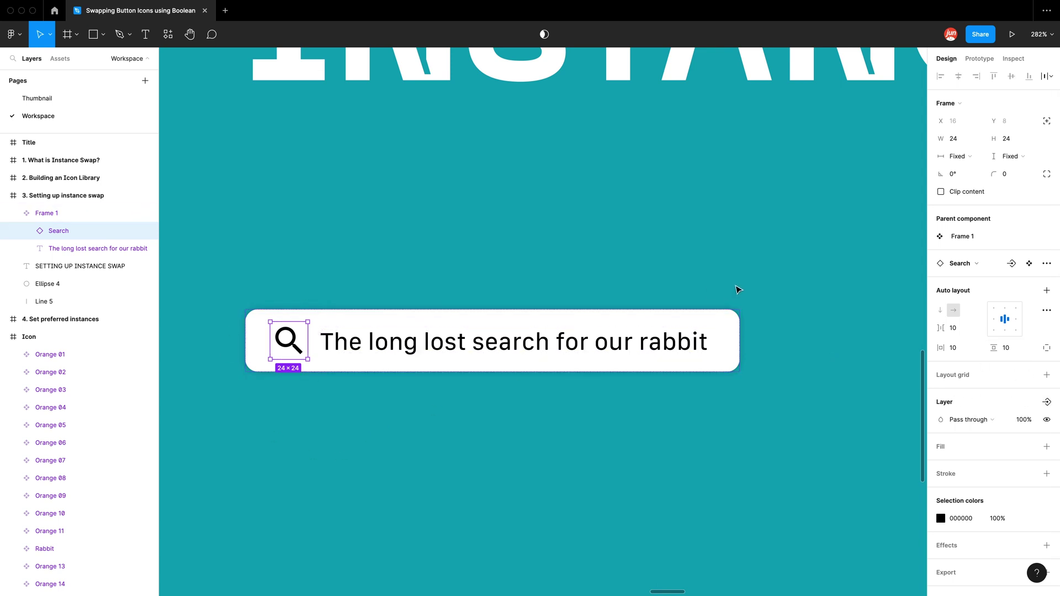
click(1011, 264)
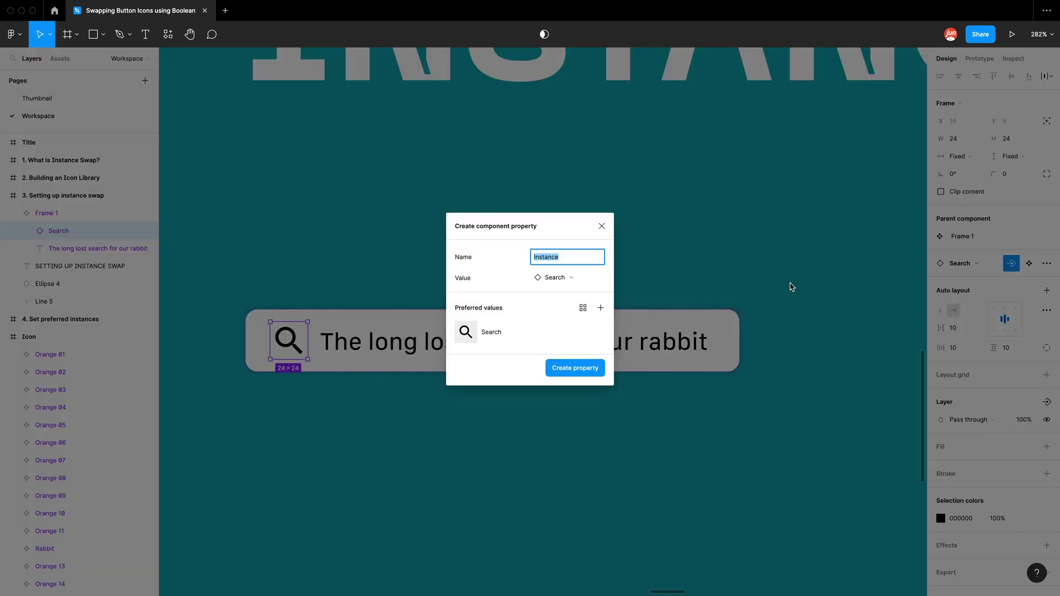
text(Icon)
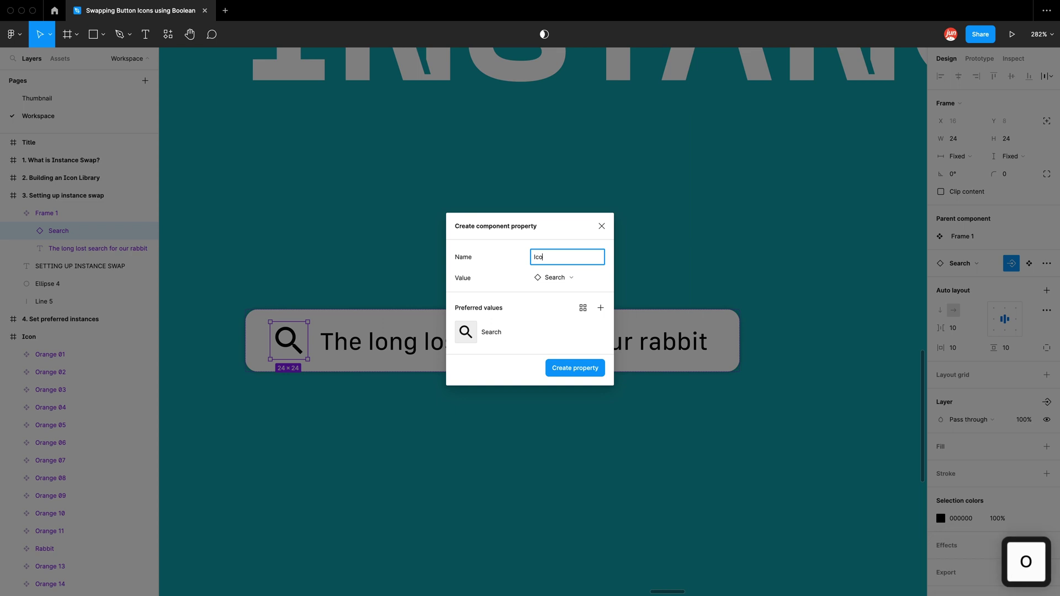
click(547, 298)
click(566, 373)
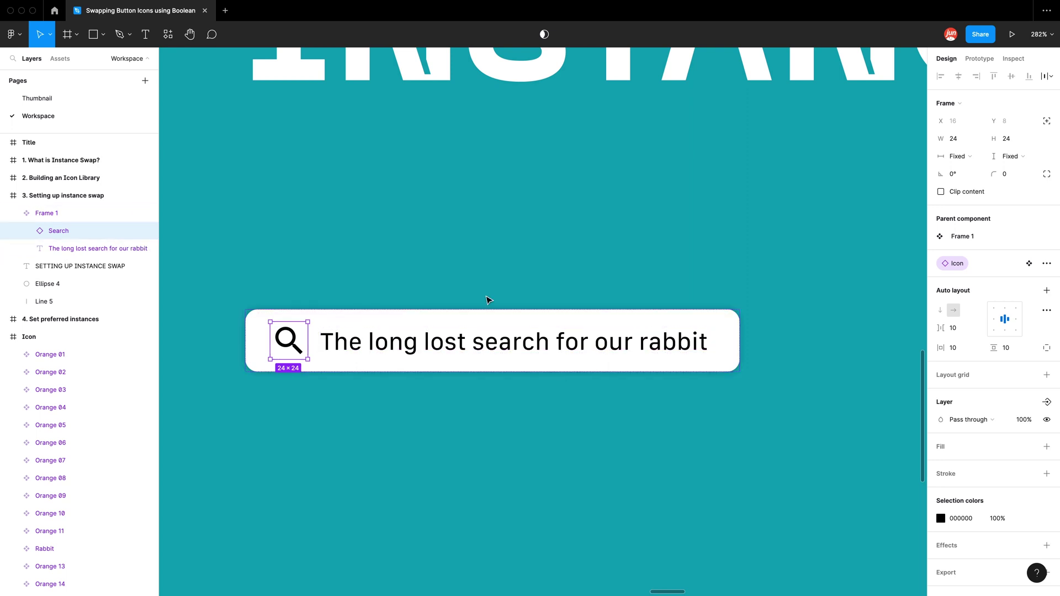
Place an instance of the button component directly below the original at about Y 631, keeping the same X position
key(Escape)
scroll(488, 301, down, 3)
click(466, 297)
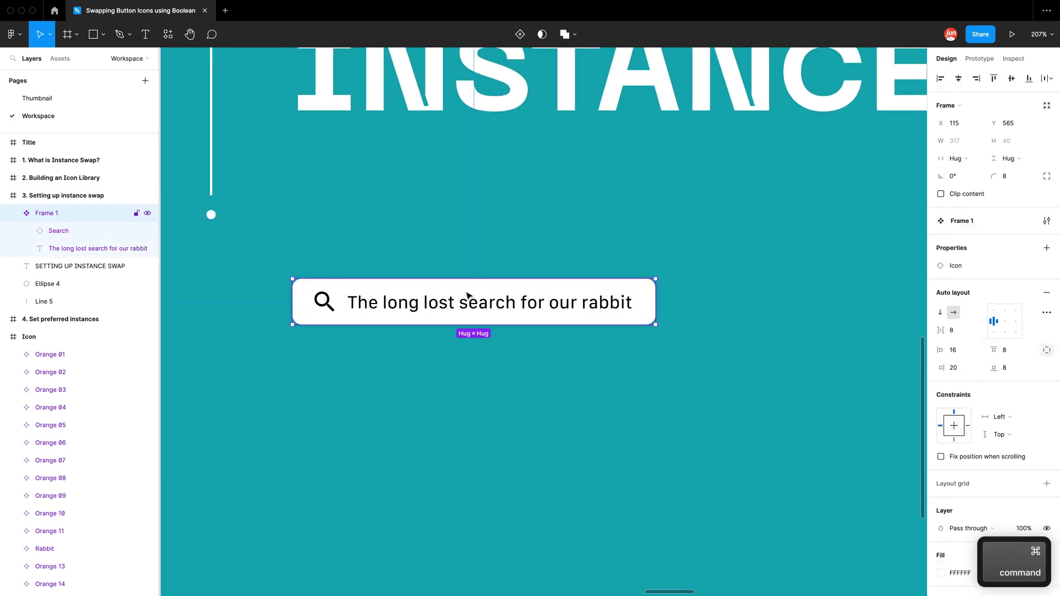
drag(465, 301, 461, 370)
Examine which local components can be chosen for the button instance's Icon property, including the component groups above the Icon frame
scroll(414, 364, up, 2)
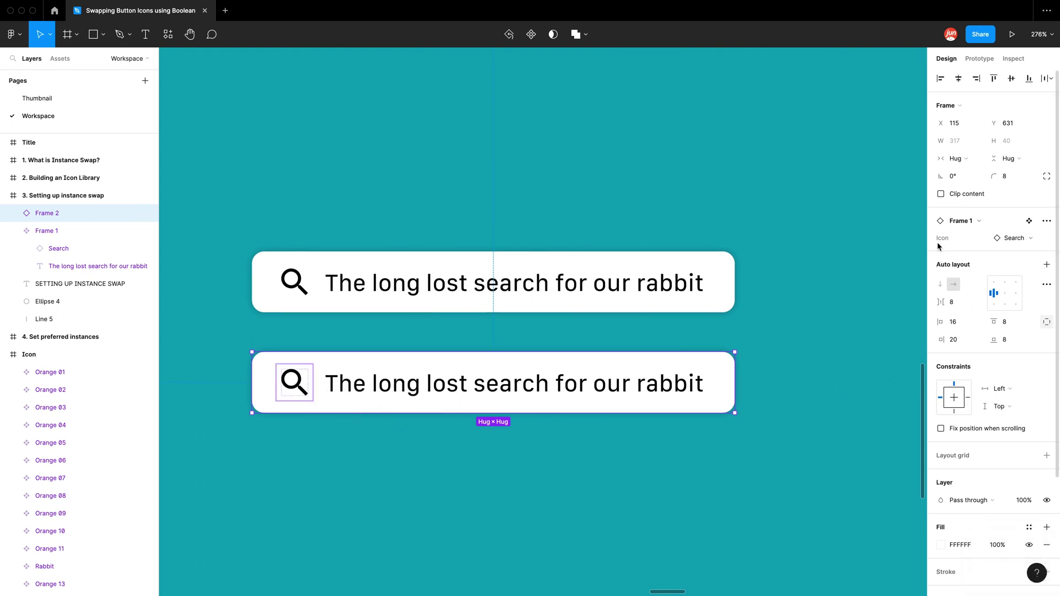
click(1042, 241)
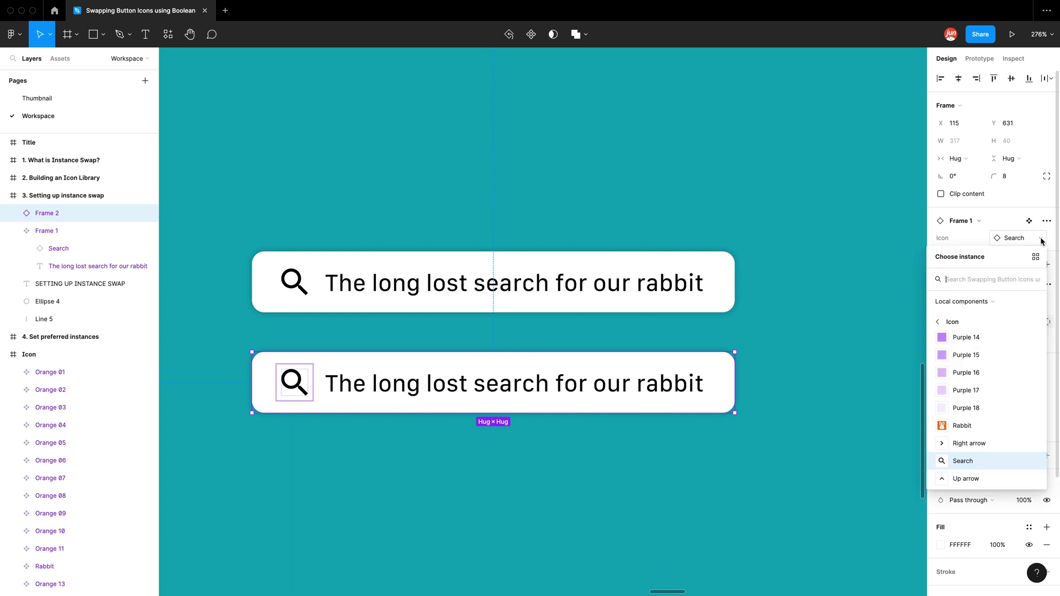
scroll(996, 452, up, 10)
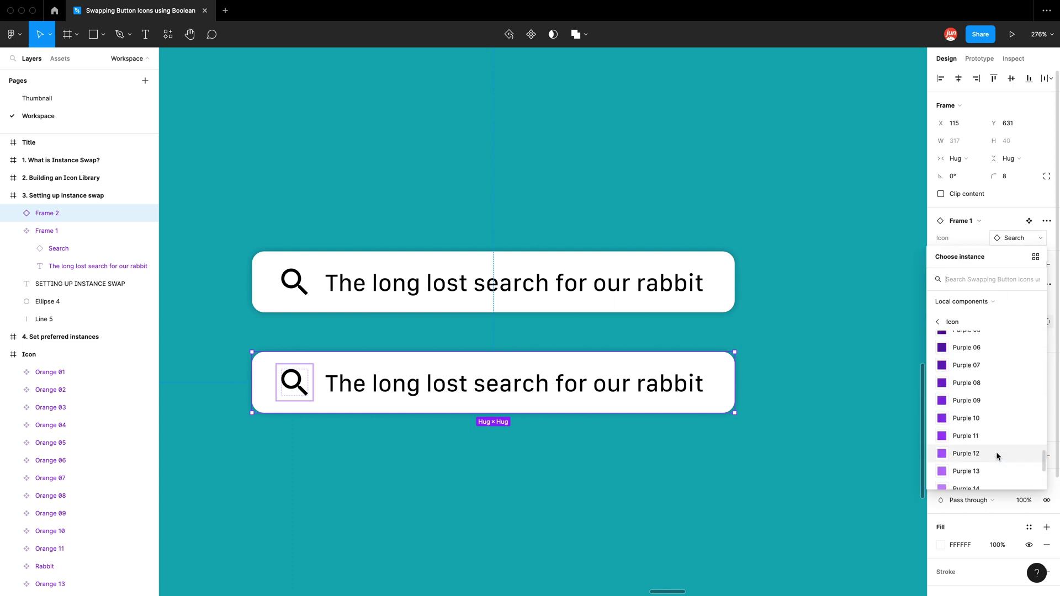
scroll(998, 450, up, 10)
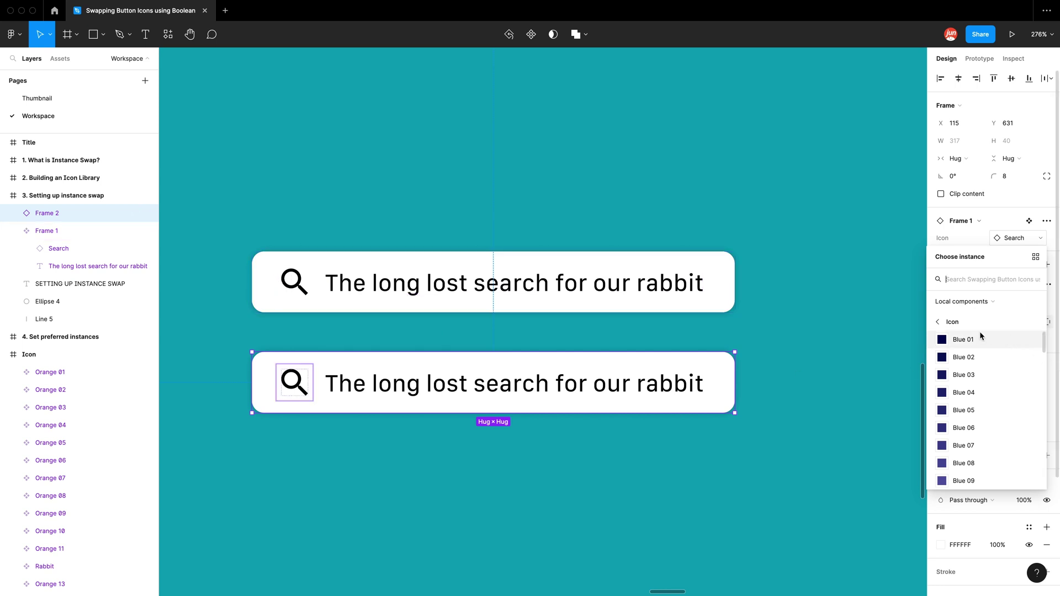
click(953, 322)
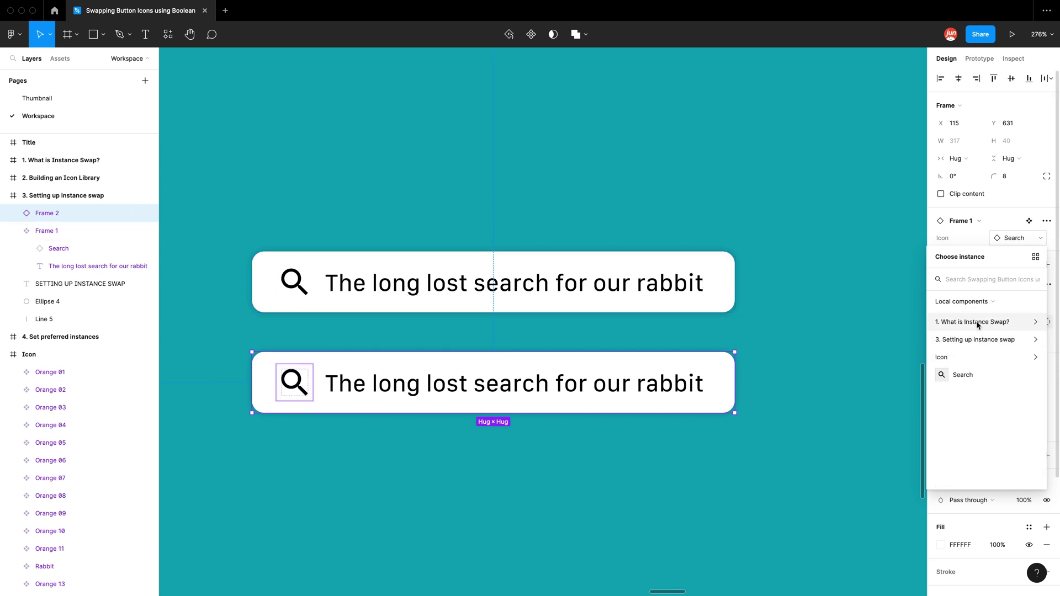
click(870, 372)
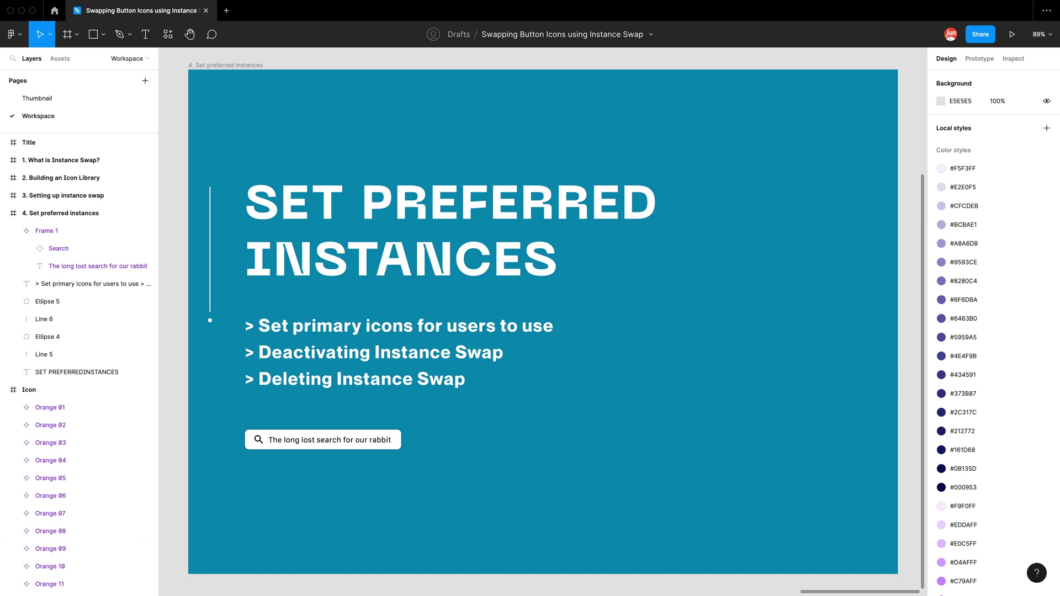
In the Set preferred instances frame, duplicate the button component as an instance 20 below the original, vertically aligned with it
scroll(260, 485, up, 5)
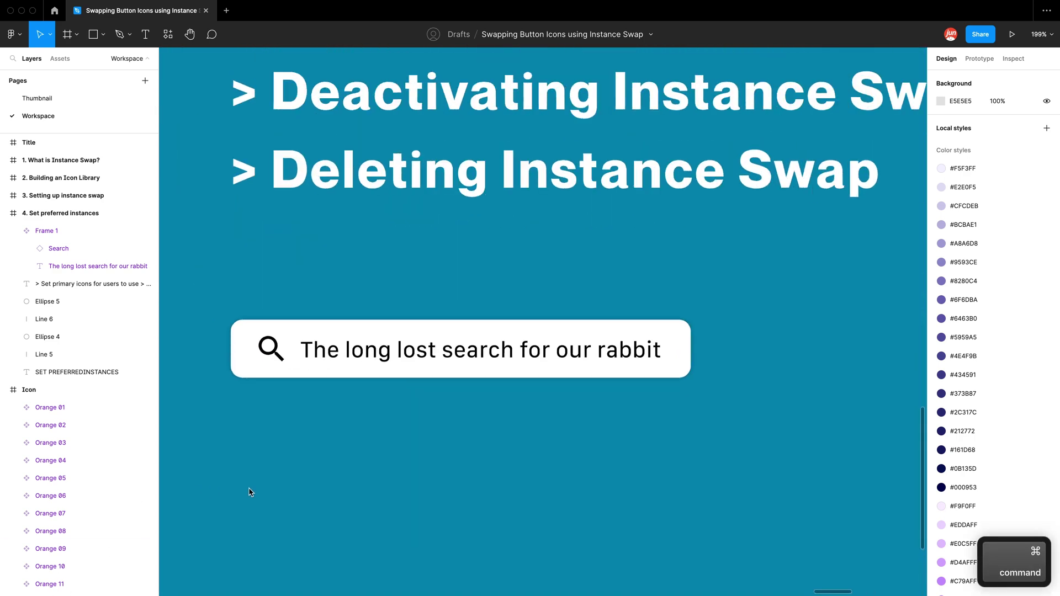
scroll(250, 491, up, 5)
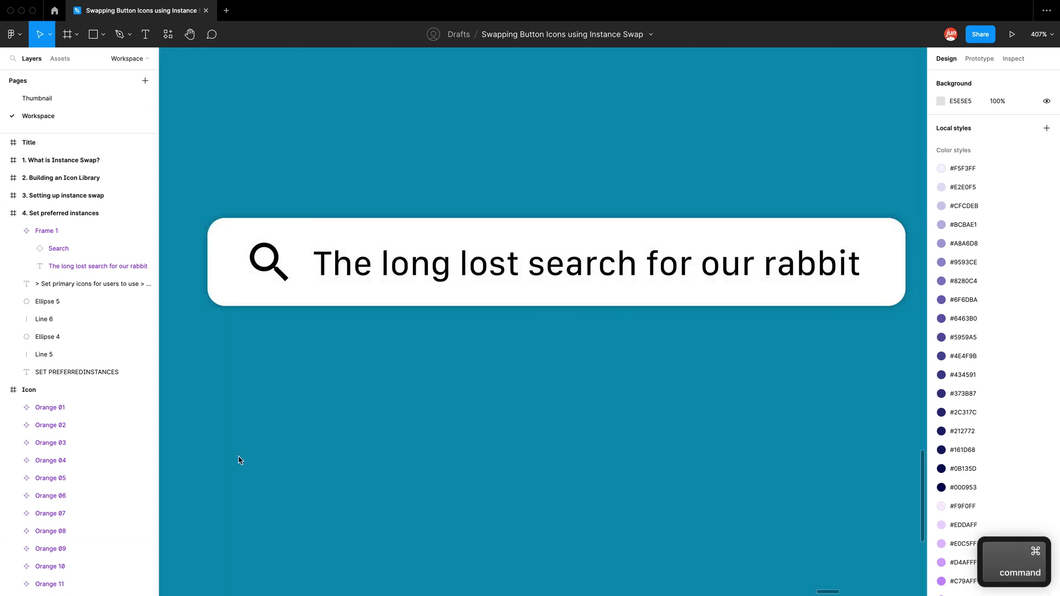
scroll(240, 460, down, 1)
click(287, 268)
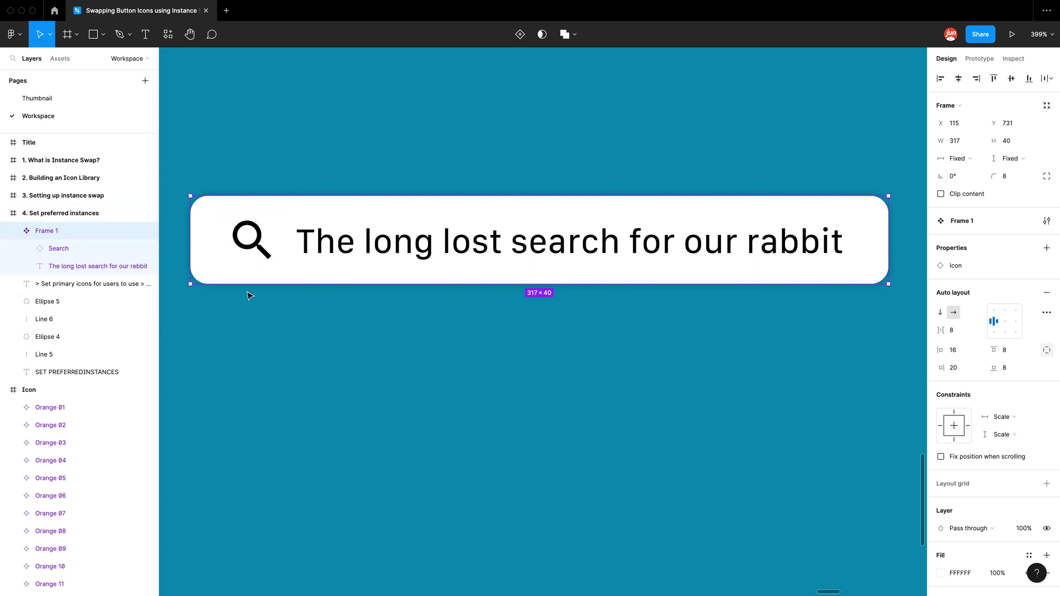
key(alt)
drag(293, 257, 298, 391)
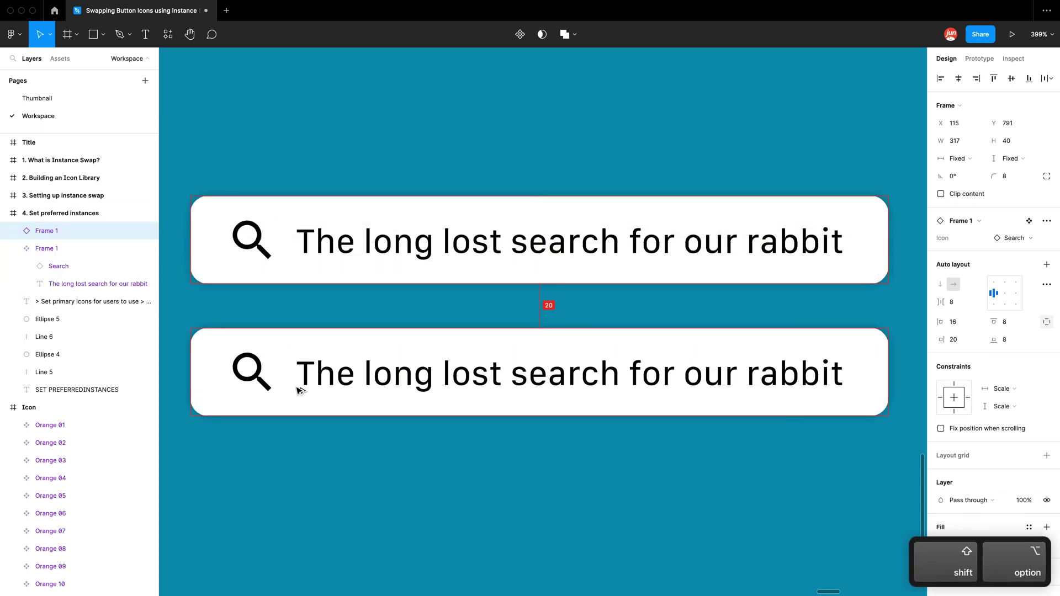
Open the Icon instance swap property's settings from the search icon nested in the button component and view its preferred values
click(311, 456)
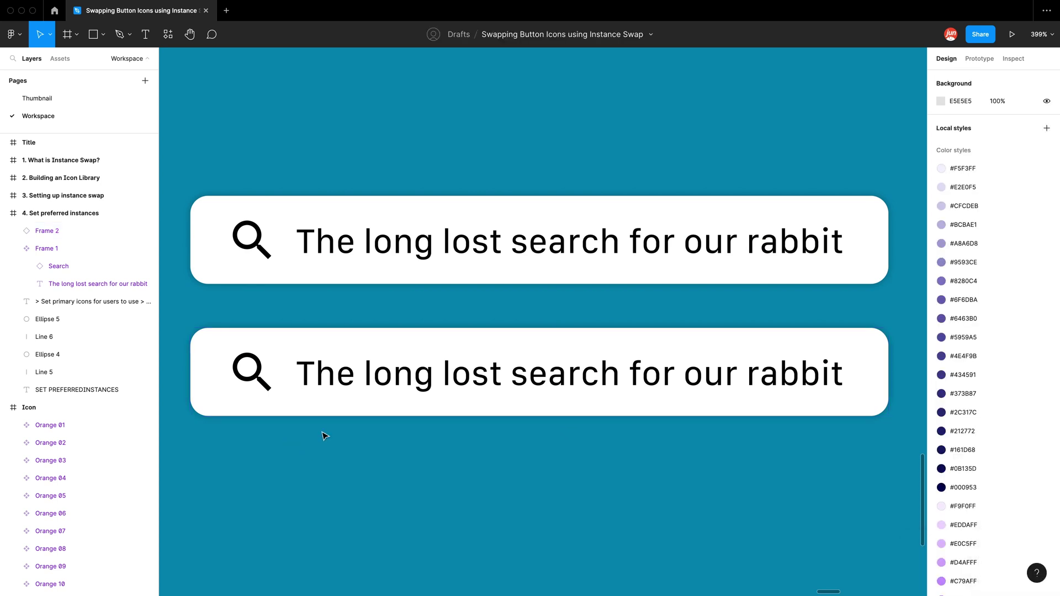
double_click(263, 239)
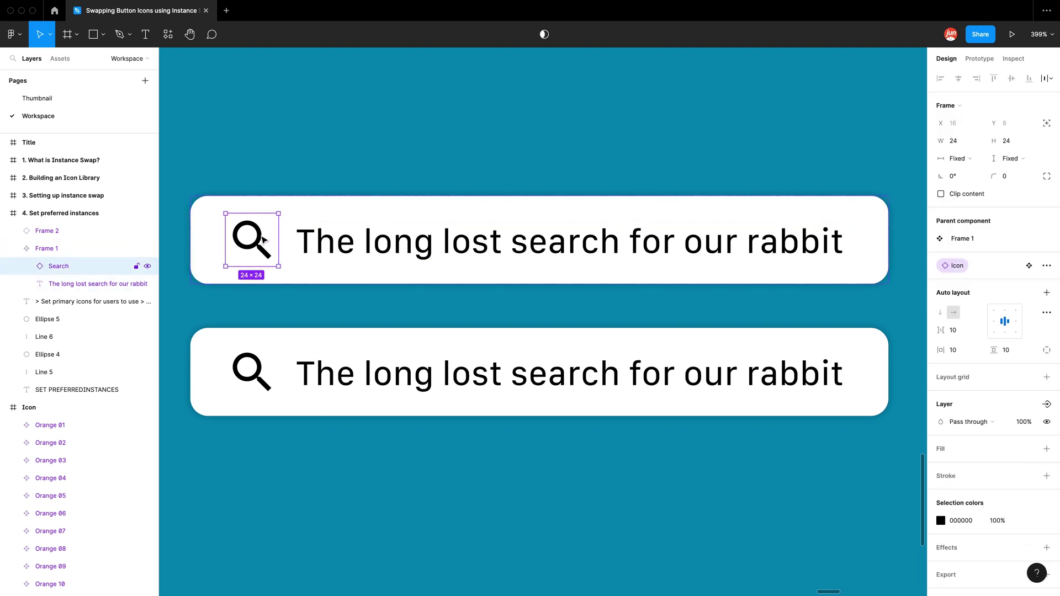
click(955, 266)
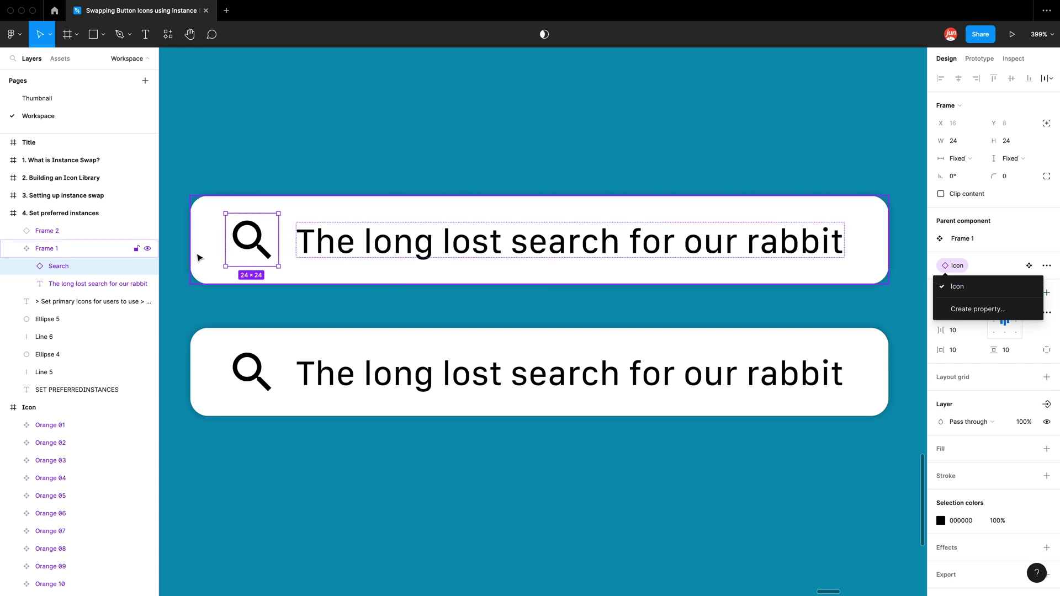
click(965, 271)
right_click(967, 270)
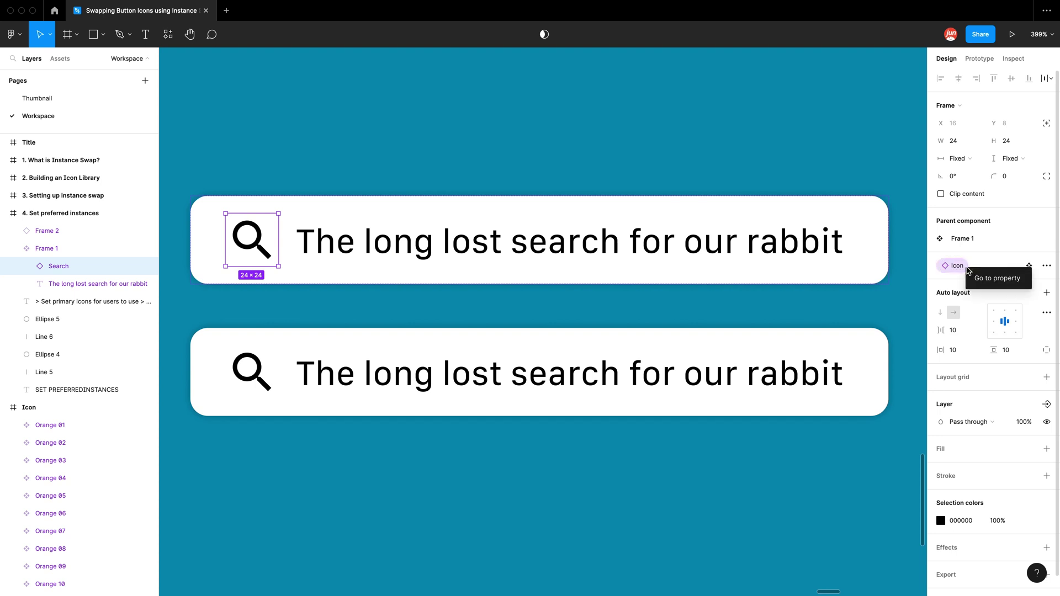
click(994, 280)
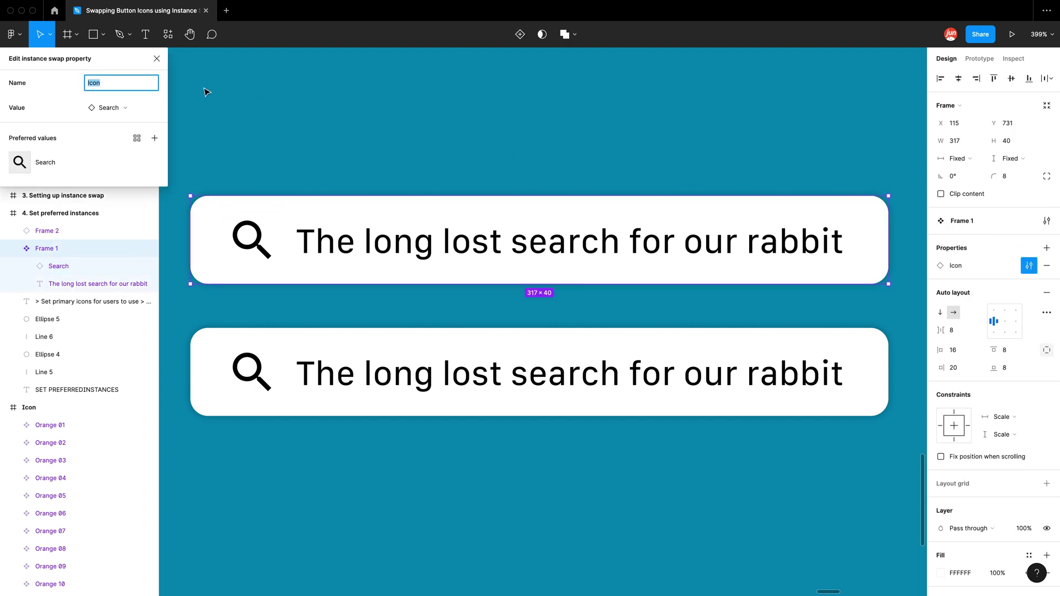
drag(127, 62, 339, 64)
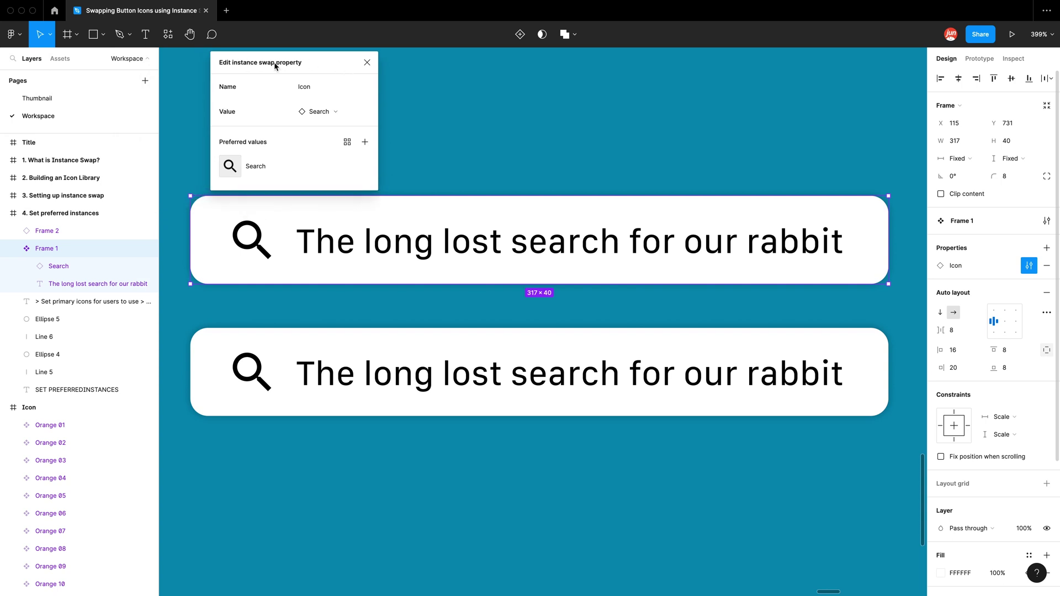
click(367, 67)
click(423, 92)
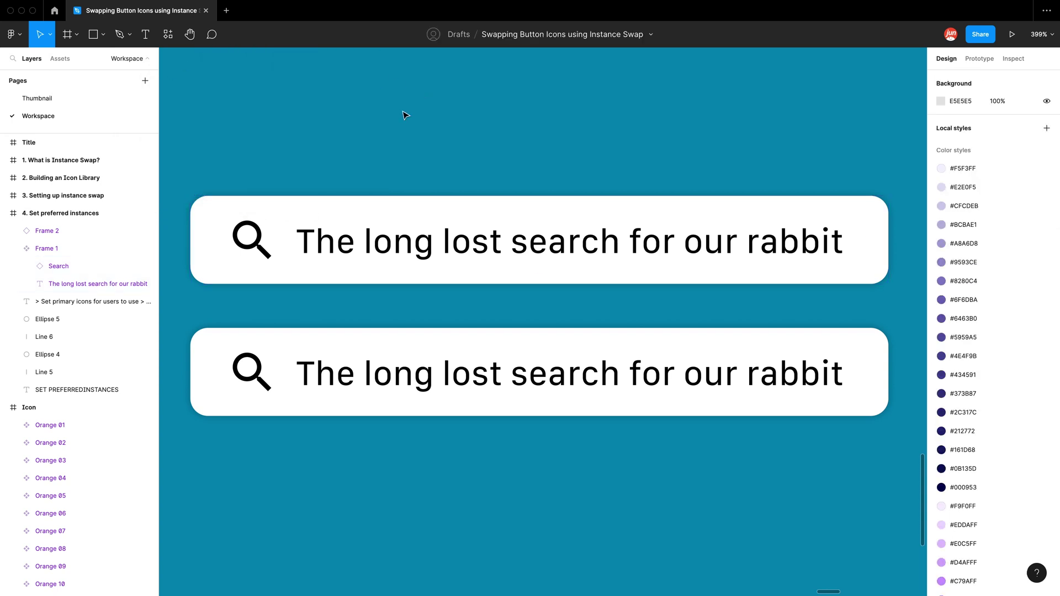
Add the Rabbit component to the preferred values of the button component's Icon property
click(358, 207)
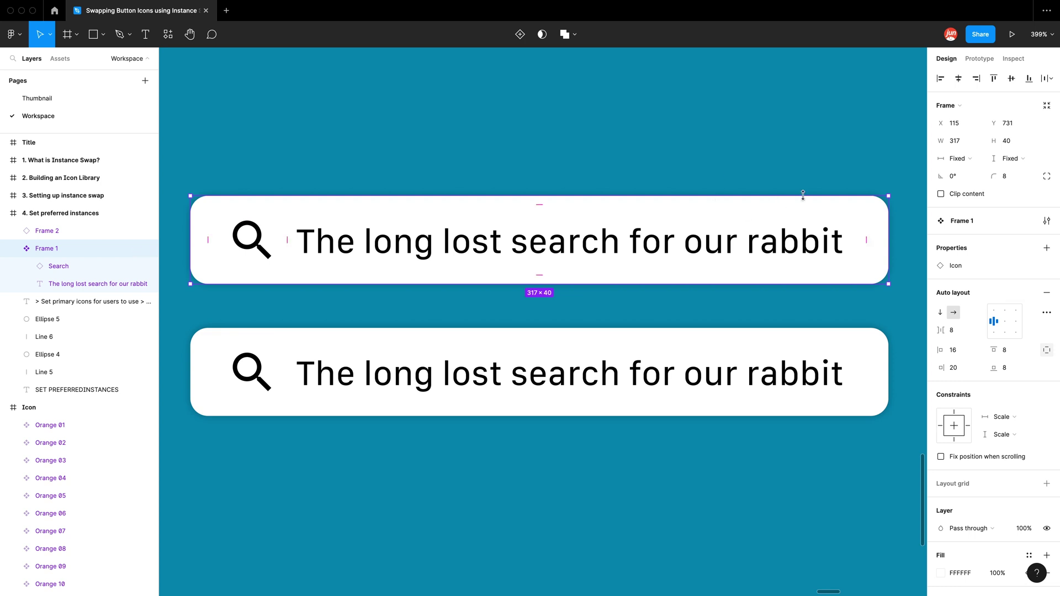
click(1028, 266)
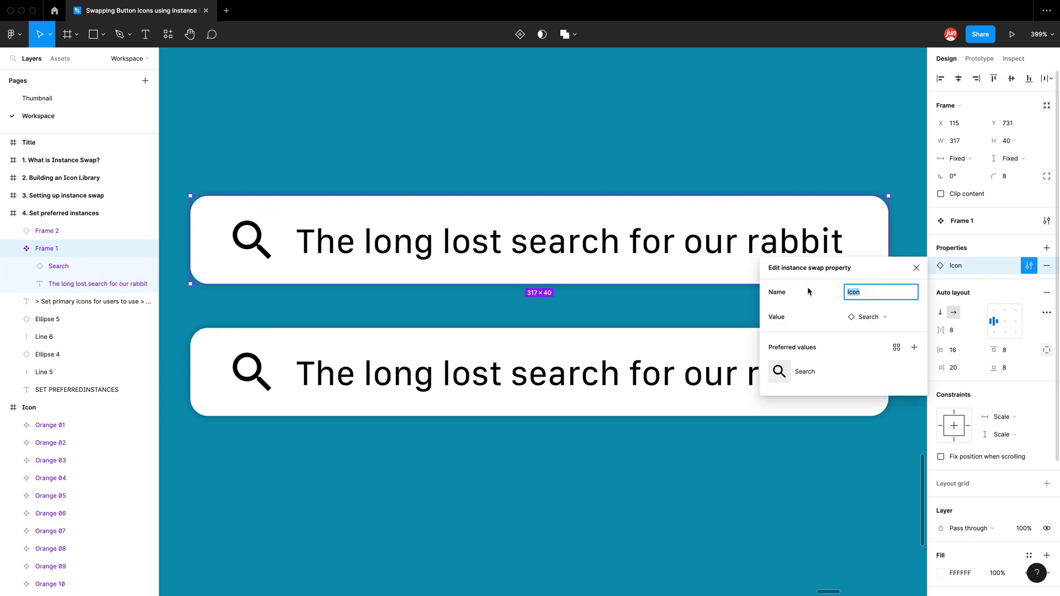
drag(876, 274, 586, 71)
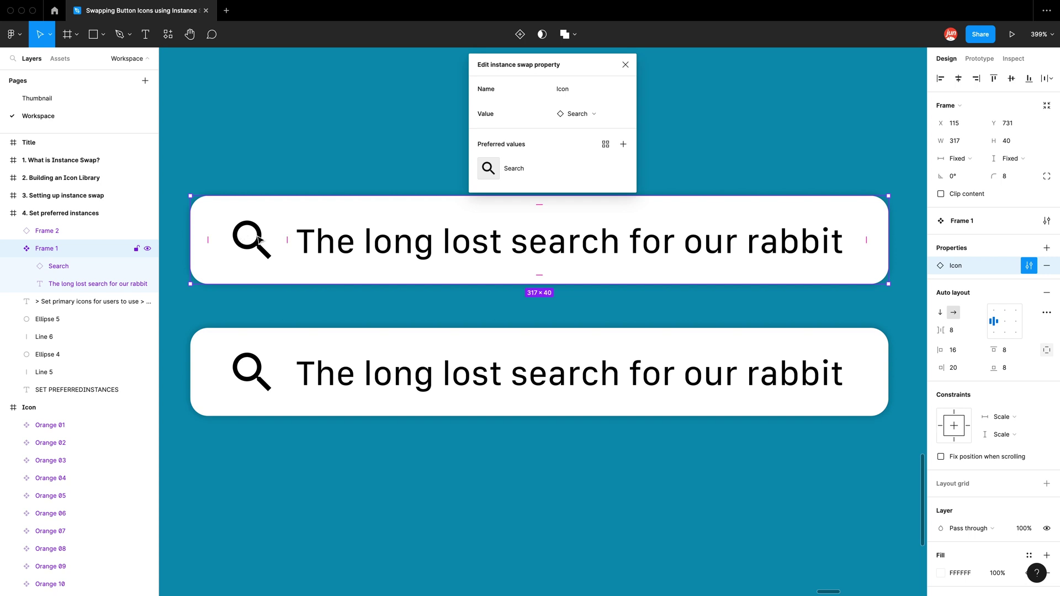
click(624, 144)
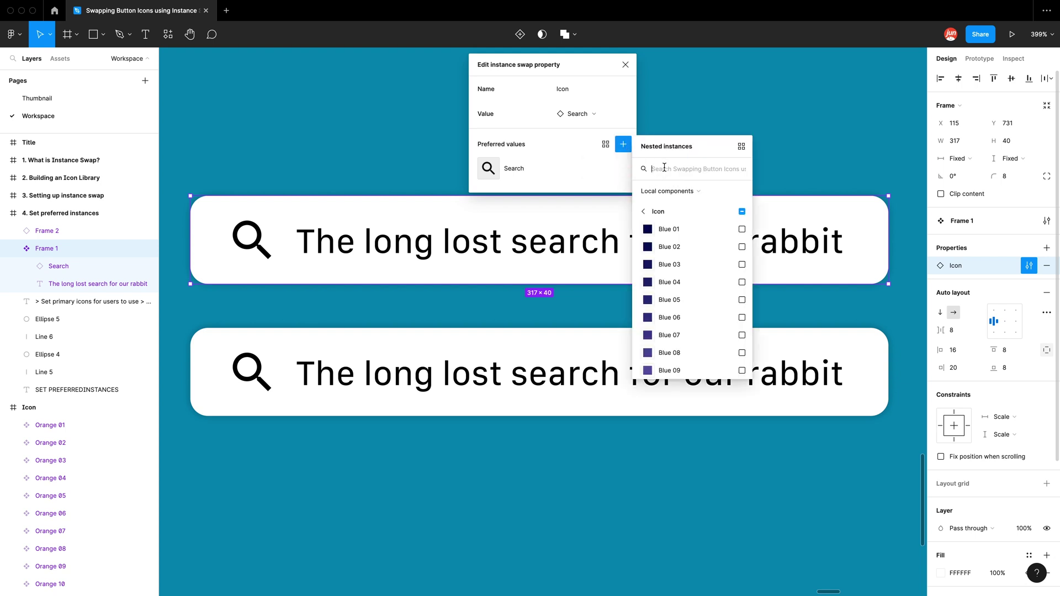
text(Rabbit)
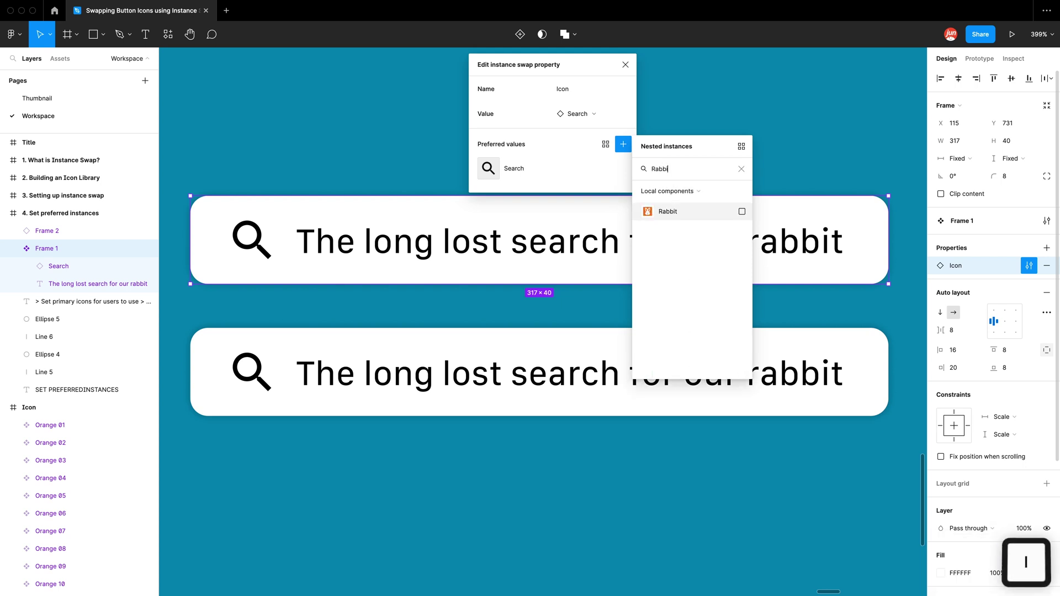
click(742, 212)
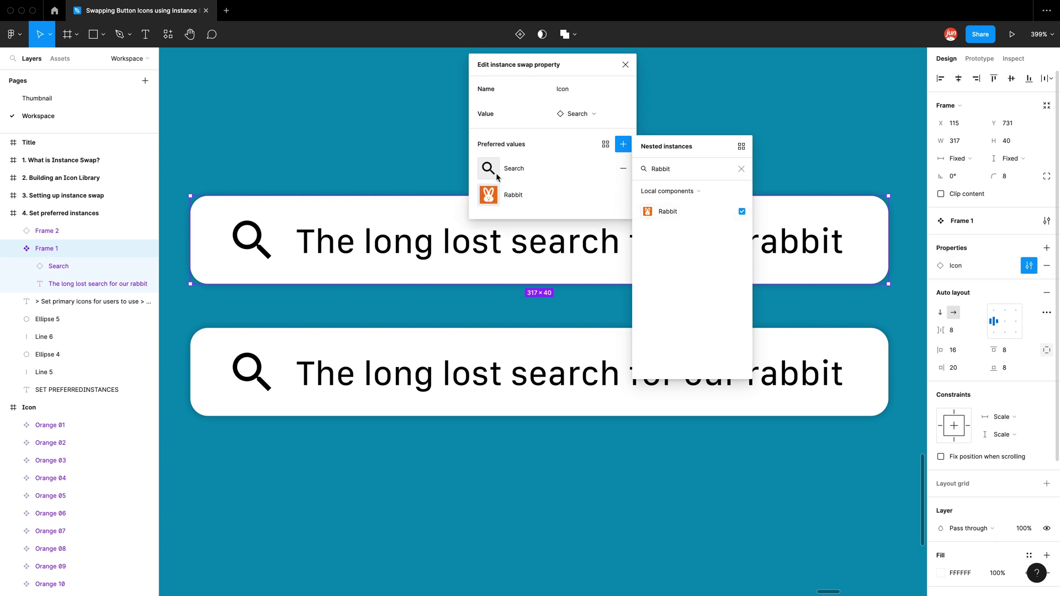
click(693, 111)
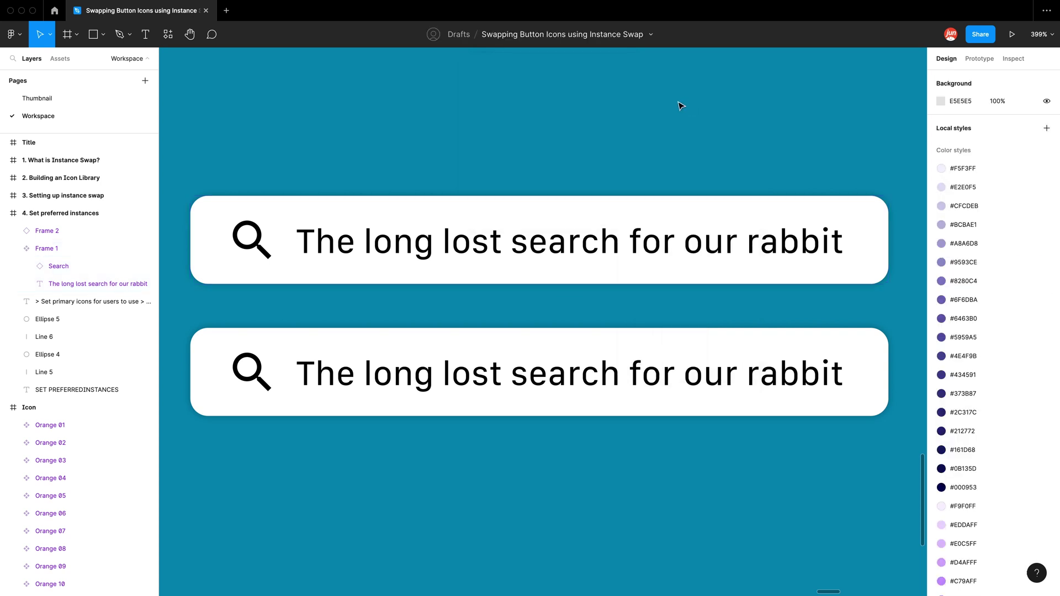
Examine the choices for the button instance's Icon property, searching for Icon among the preferred values and the local components
click(330, 338)
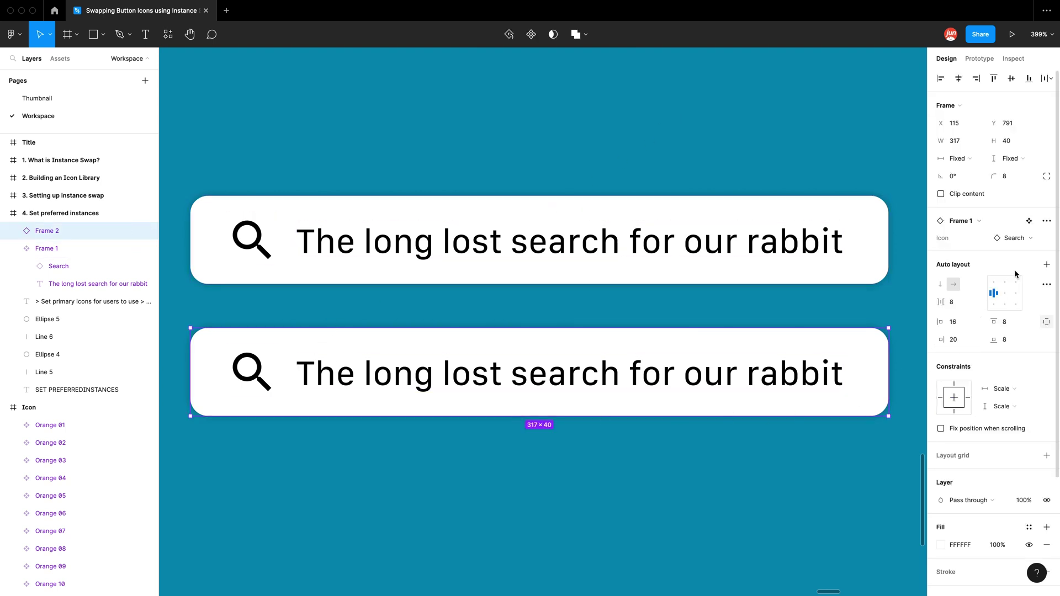
click(1042, 239)
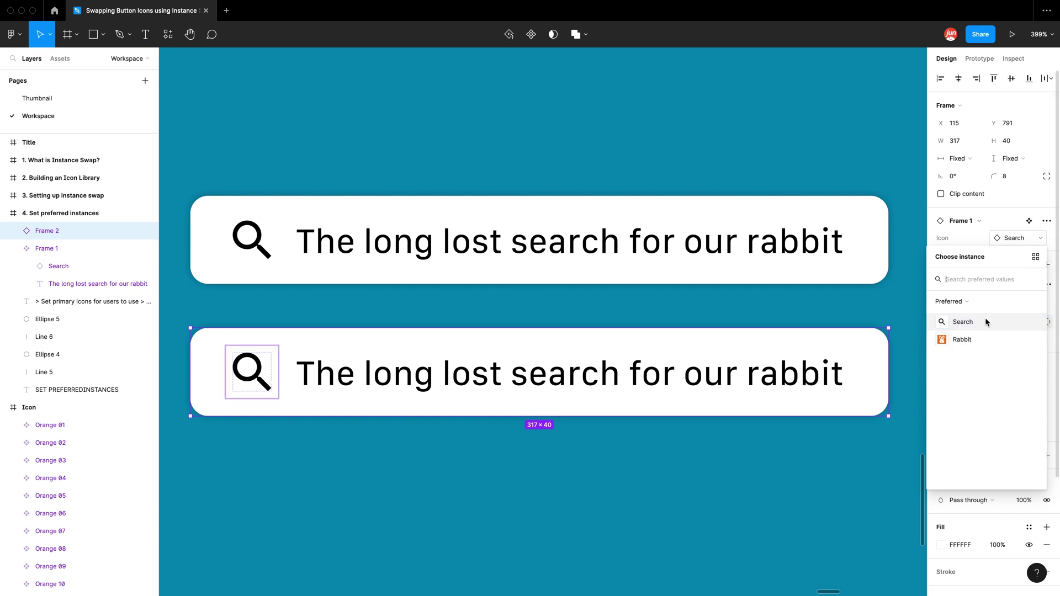
text(Icon)
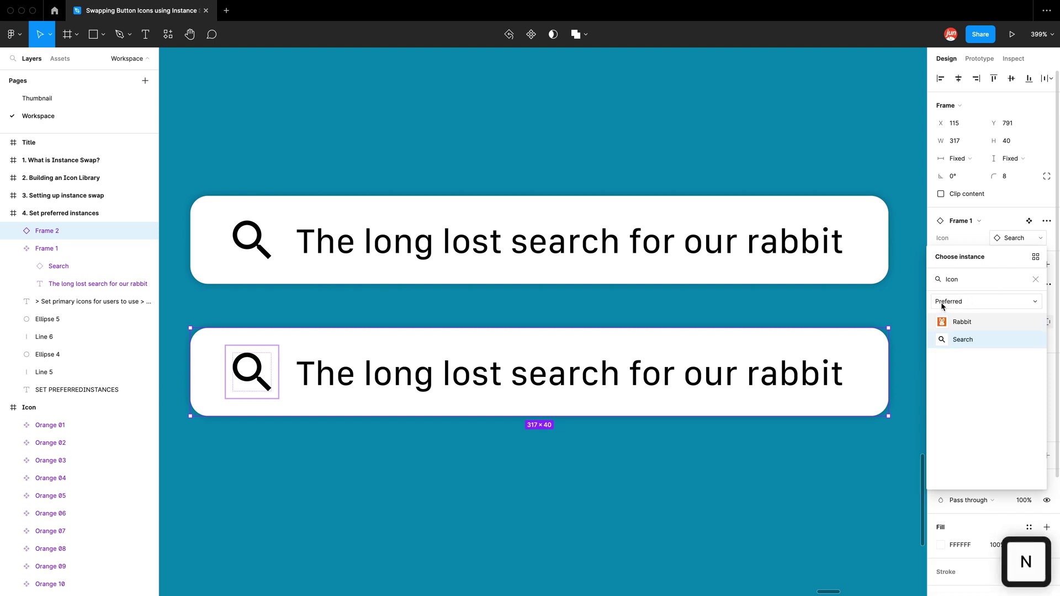
click(994, 304)
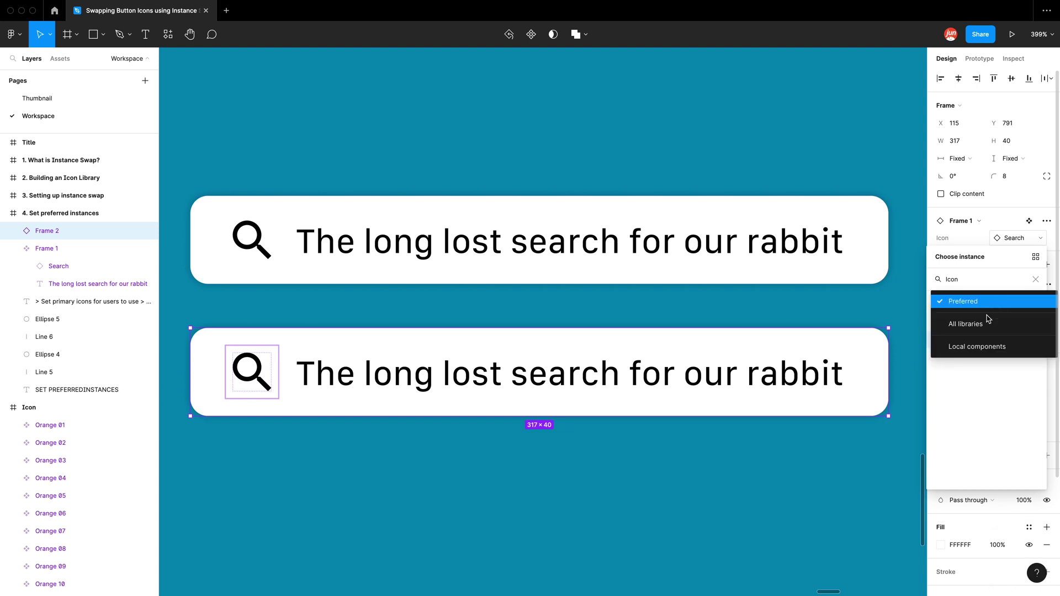
click(987, 352)
scroll(995, 316, down, 1)
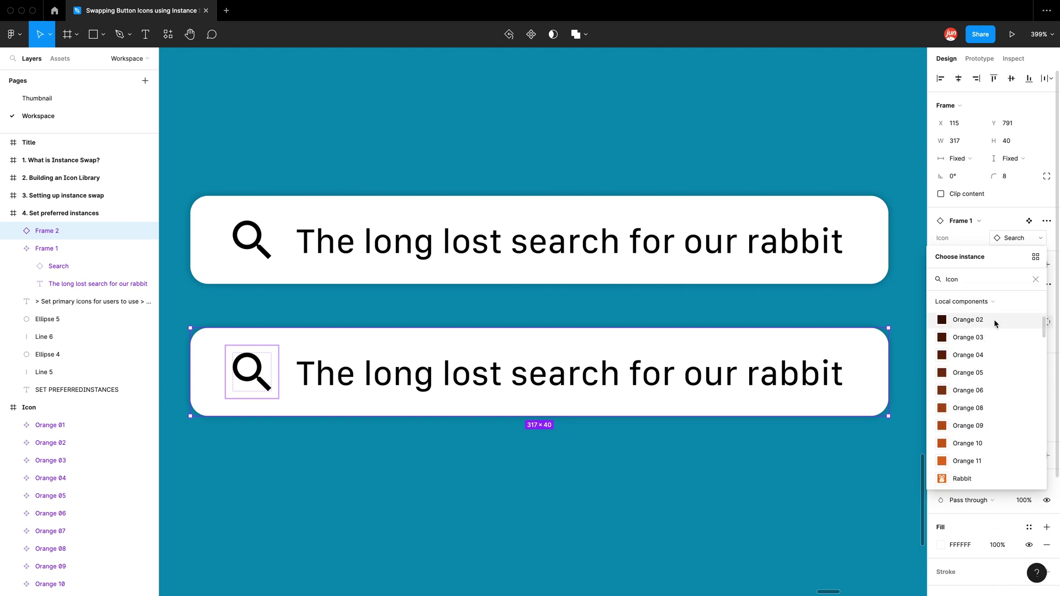
scroll(994, 319, down, 10)
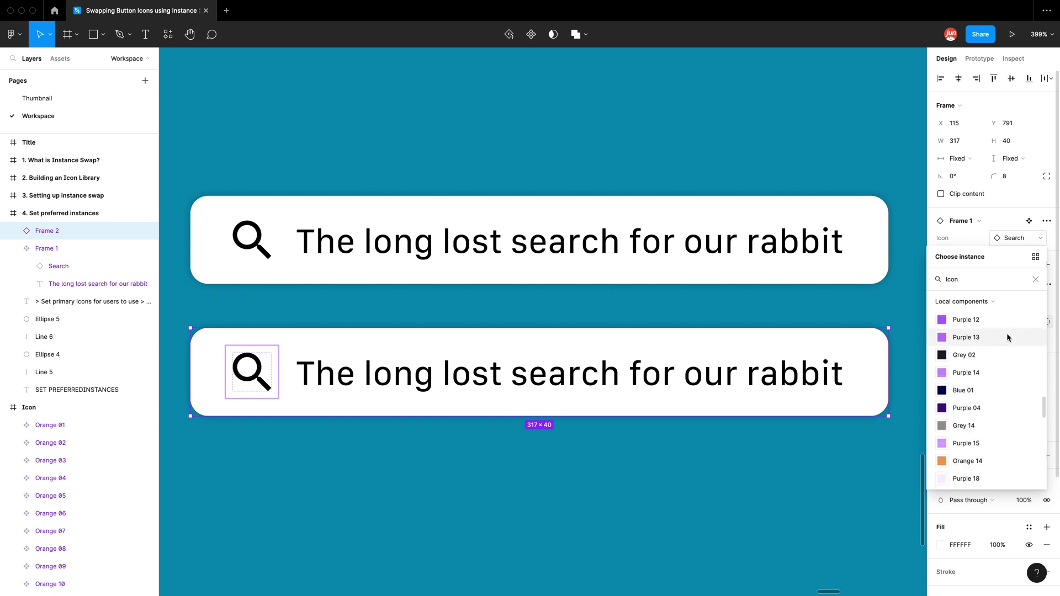
scroll(1013, 342, down, 10)
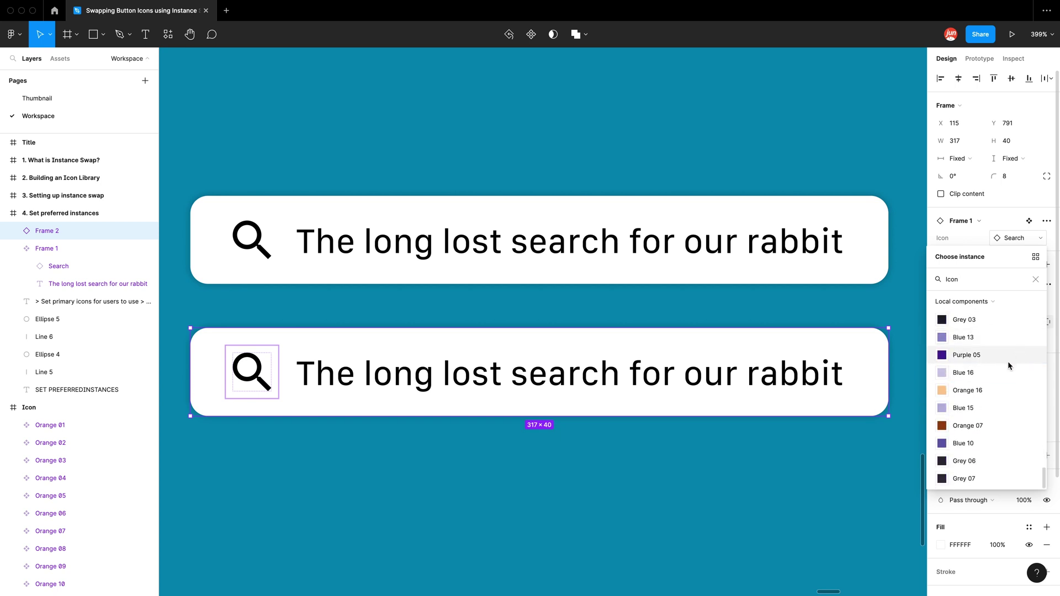
scroll(1010, 362, up, 15)
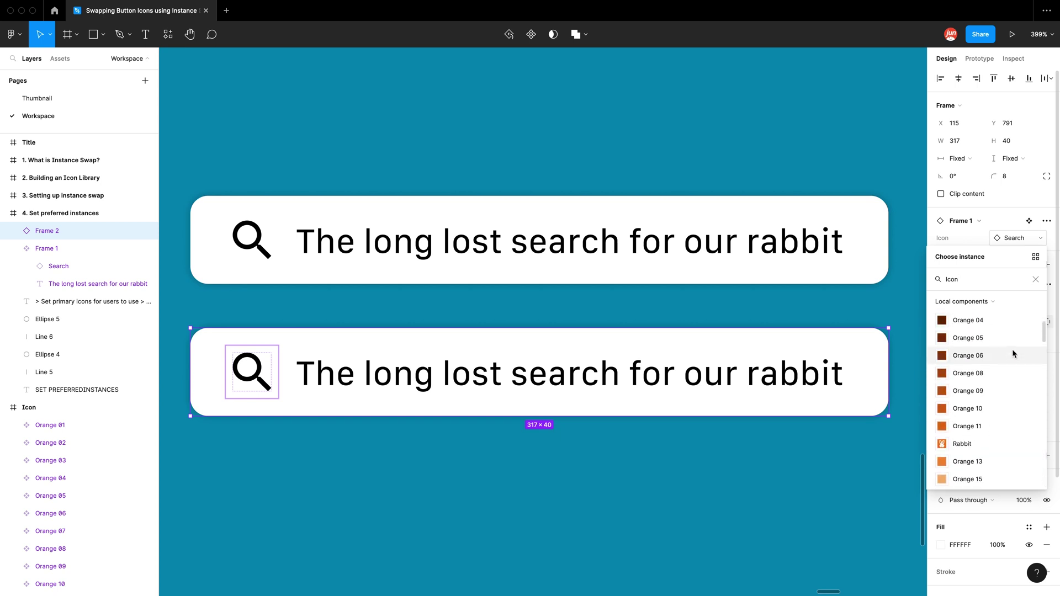
scroll(1012, 353, up, 3)
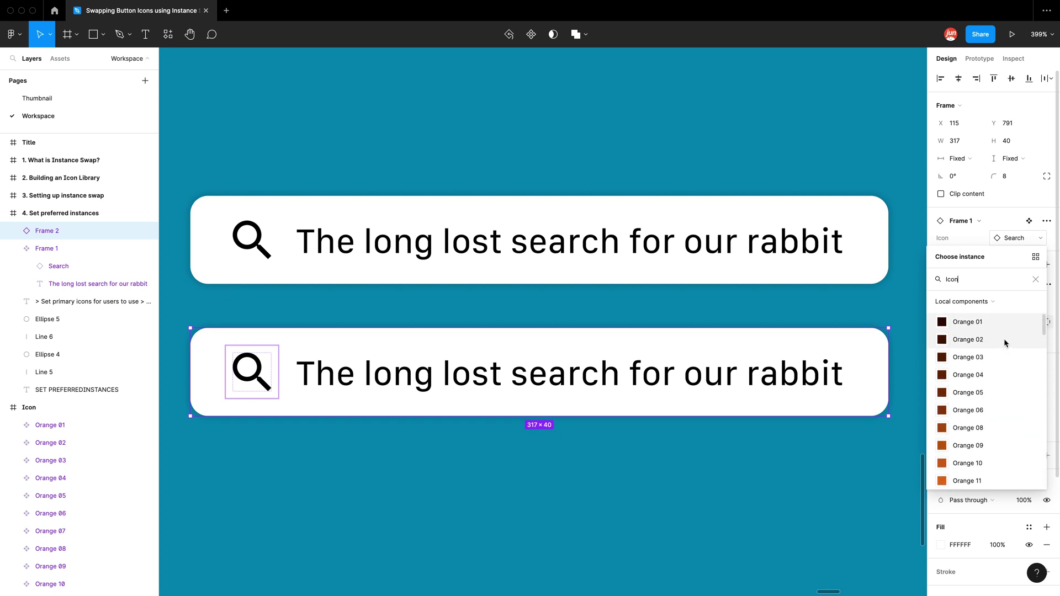
click(1036, 280)
click(812, 167)
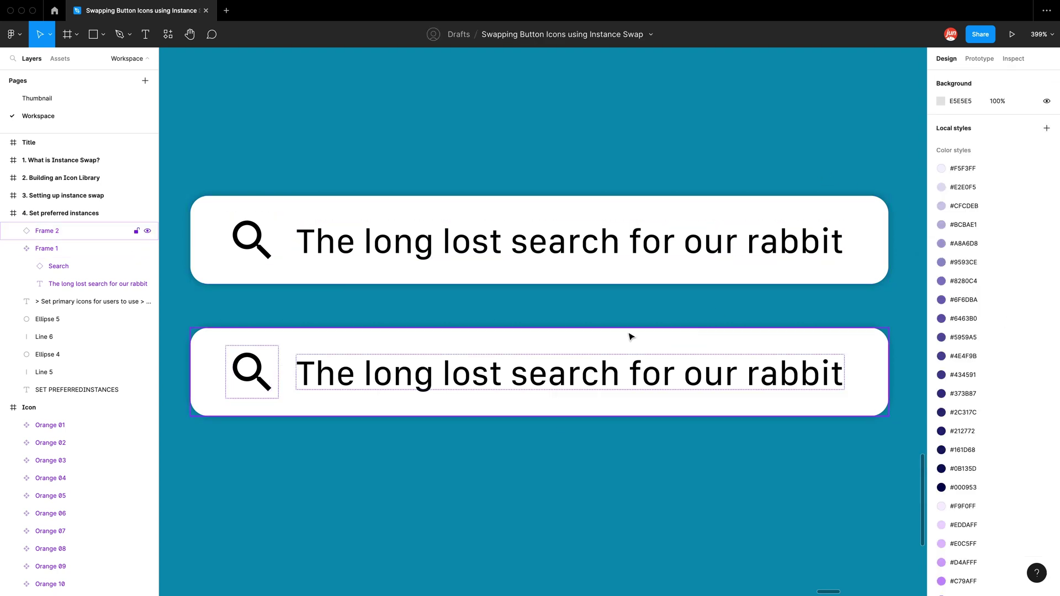
Swap the button instance's Icon property to the preferred Rabbit icon
click(396, 346)
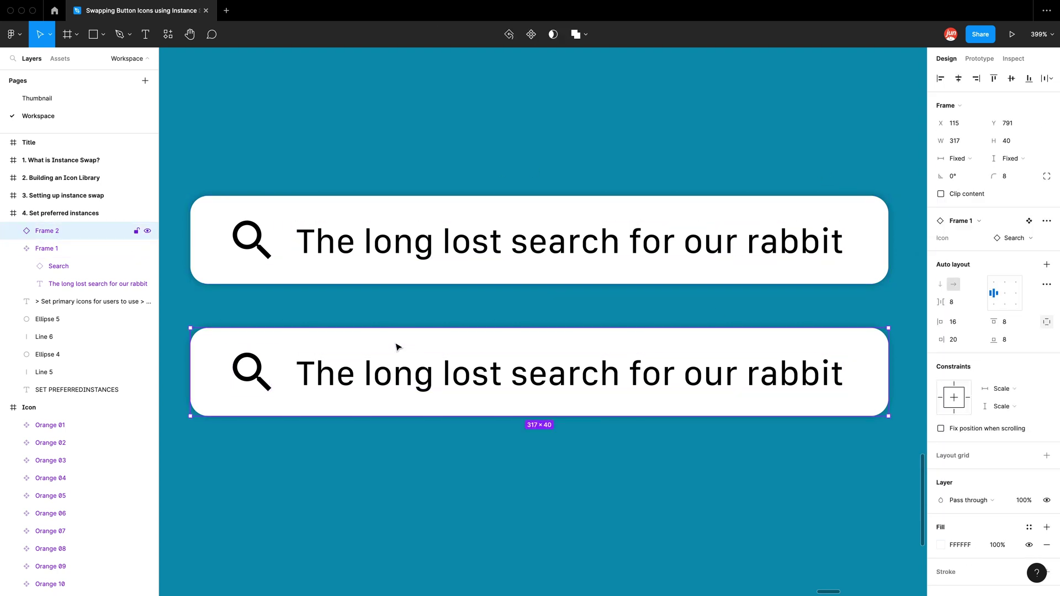
click(1020, 237)
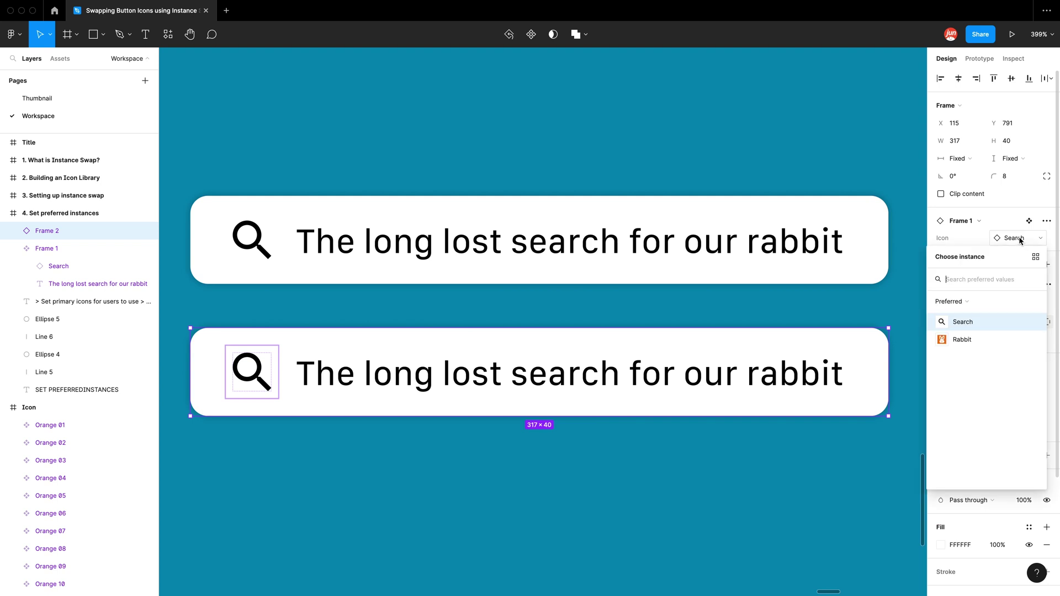
click(977, 341)
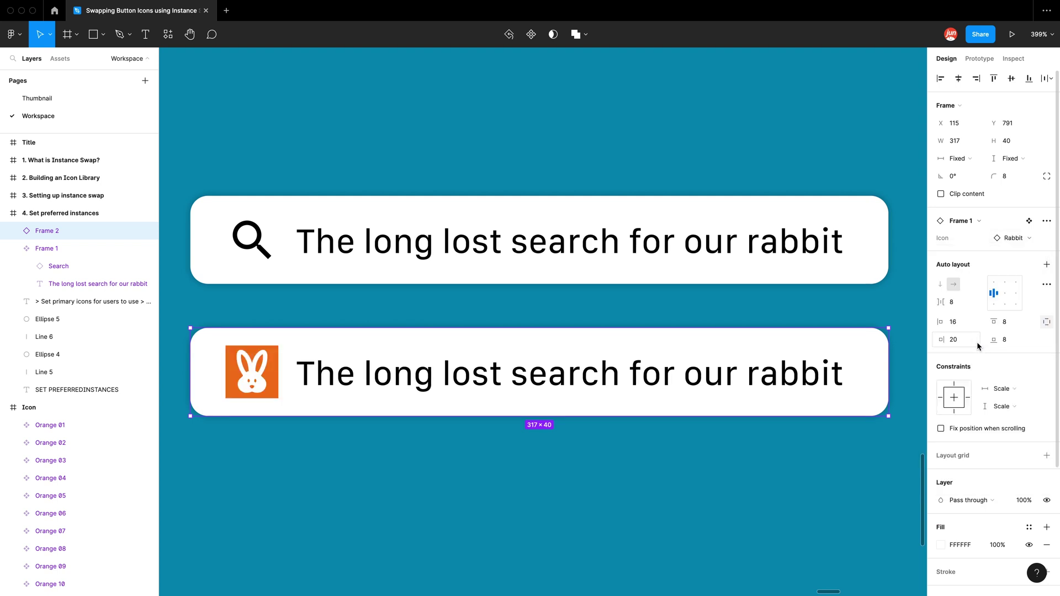
click(280, 145)
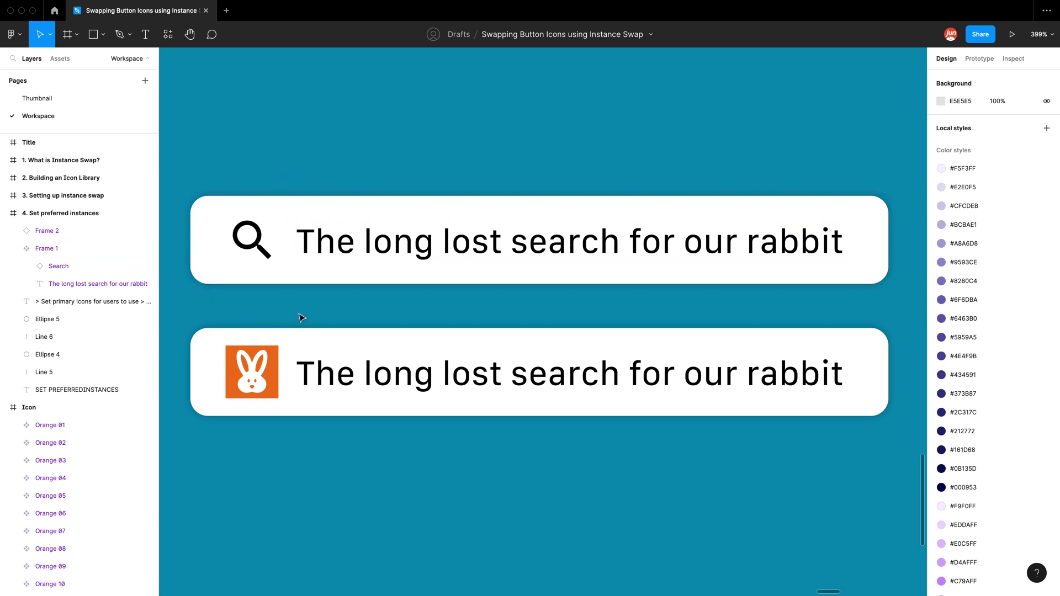
Detach the Icon property from the search icon in the main button component and reapply that property to it
click(300, 206)
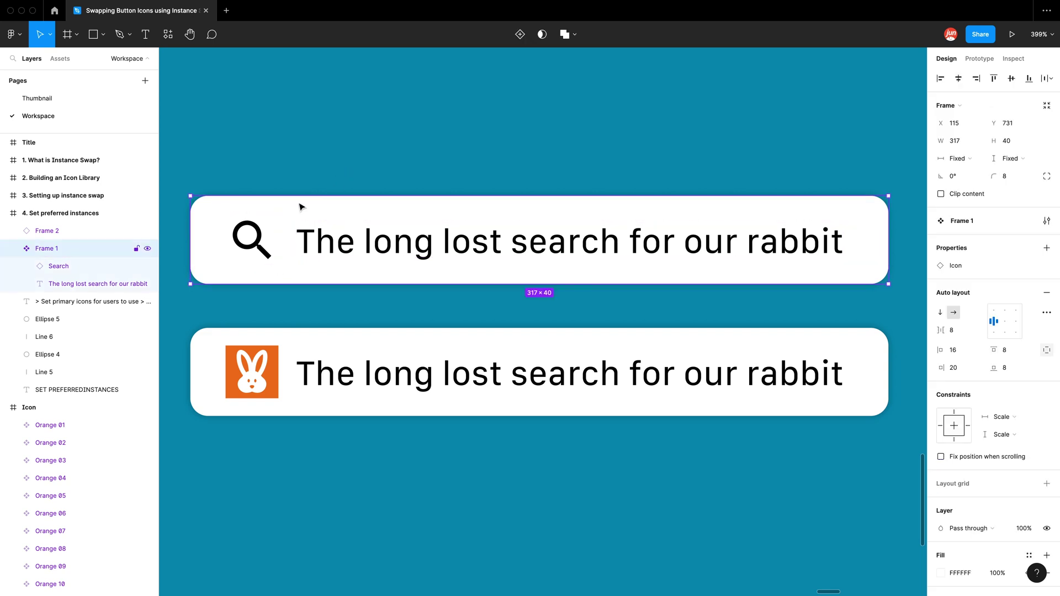
double_click(262, 234)
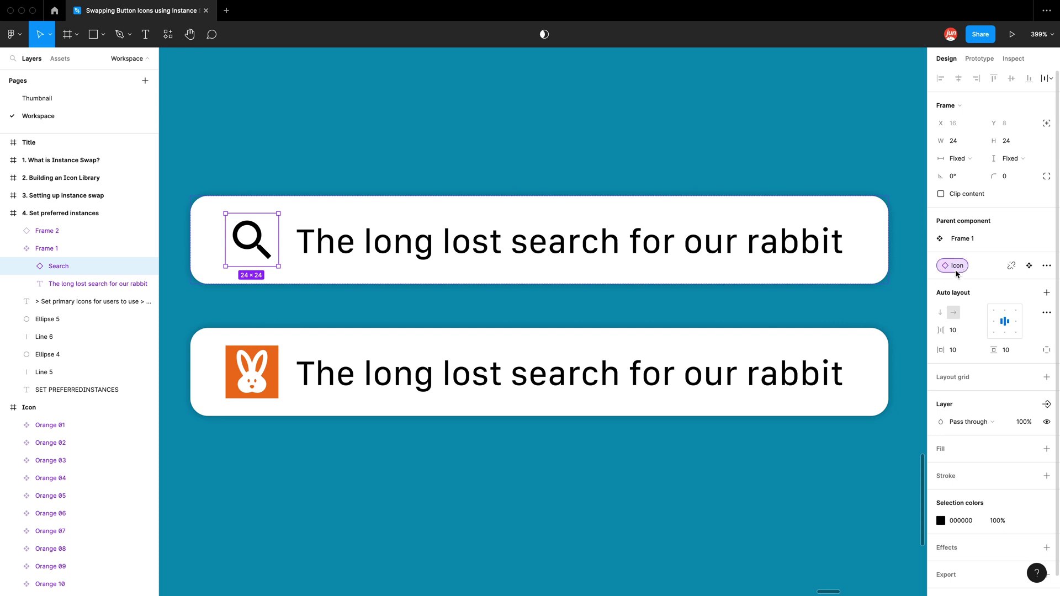
click(1012, 266)
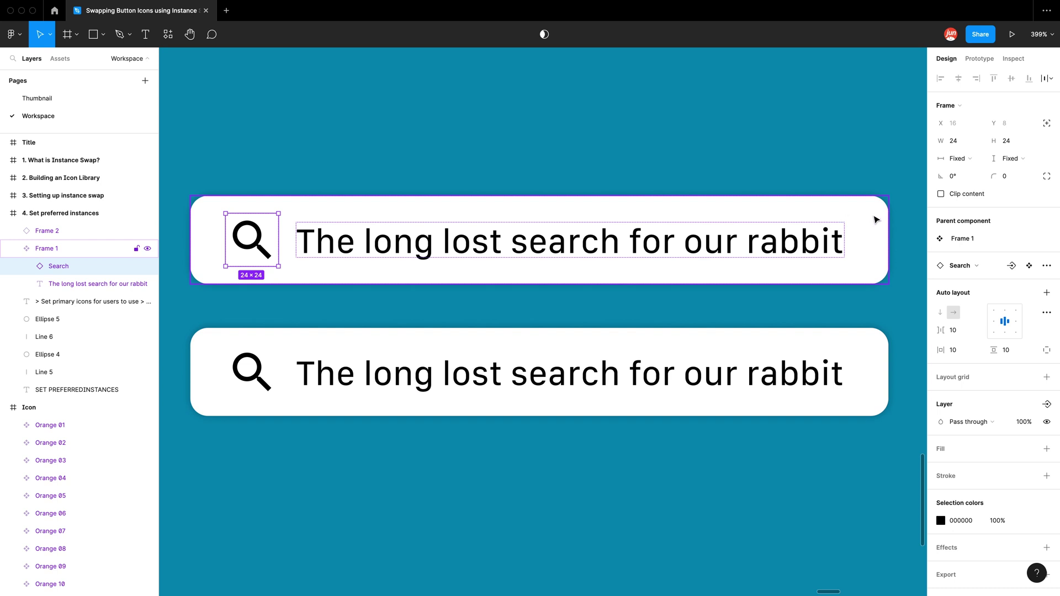
click(1012, 266)
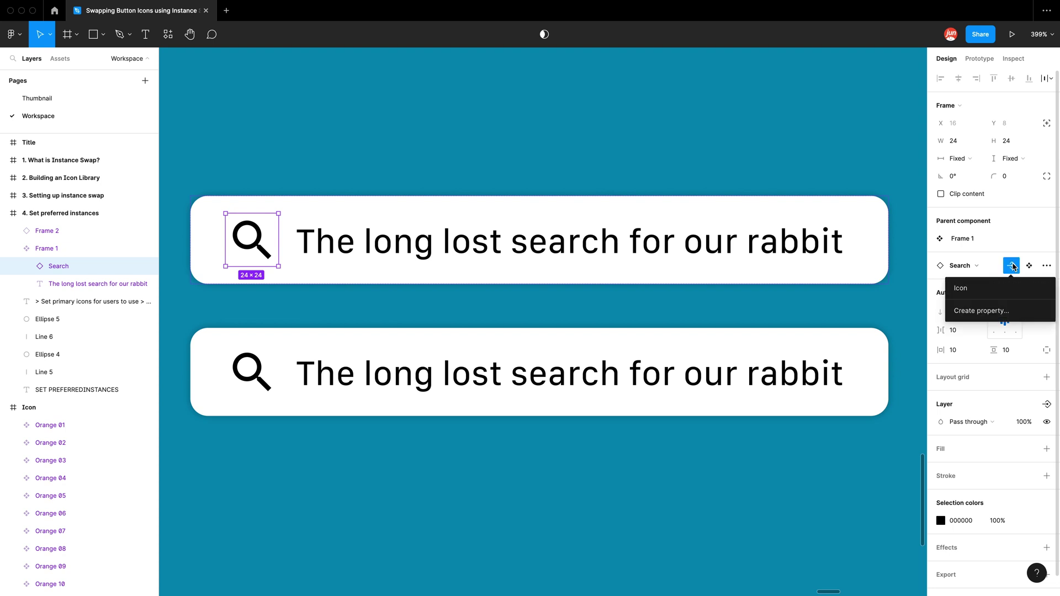
click(988, 293)
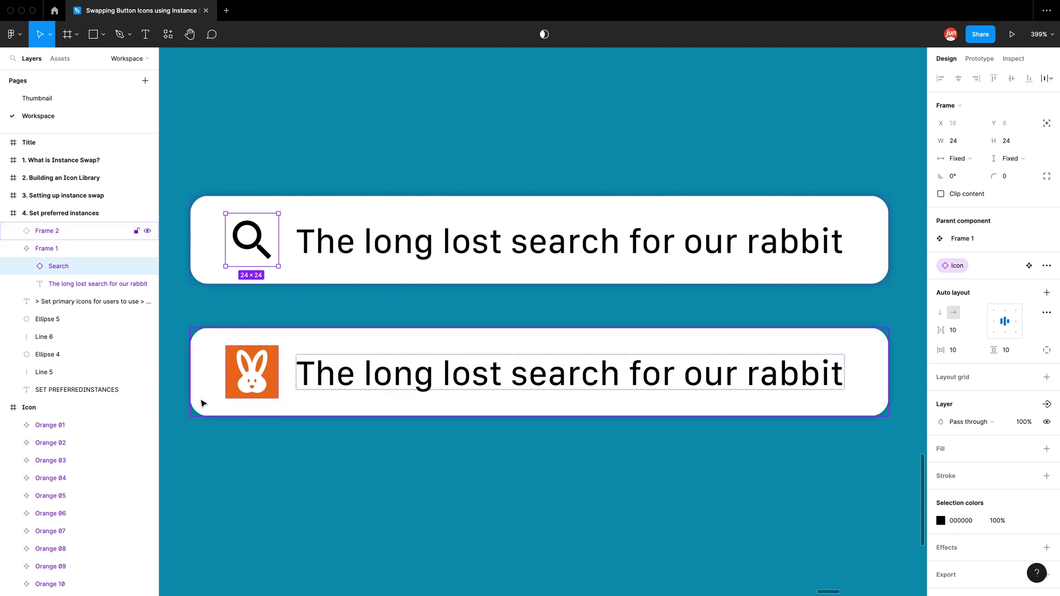
Delete the Icon property from the main button component
drag(325, 349, 326, 358)
scroll(325, 350, up, 1)
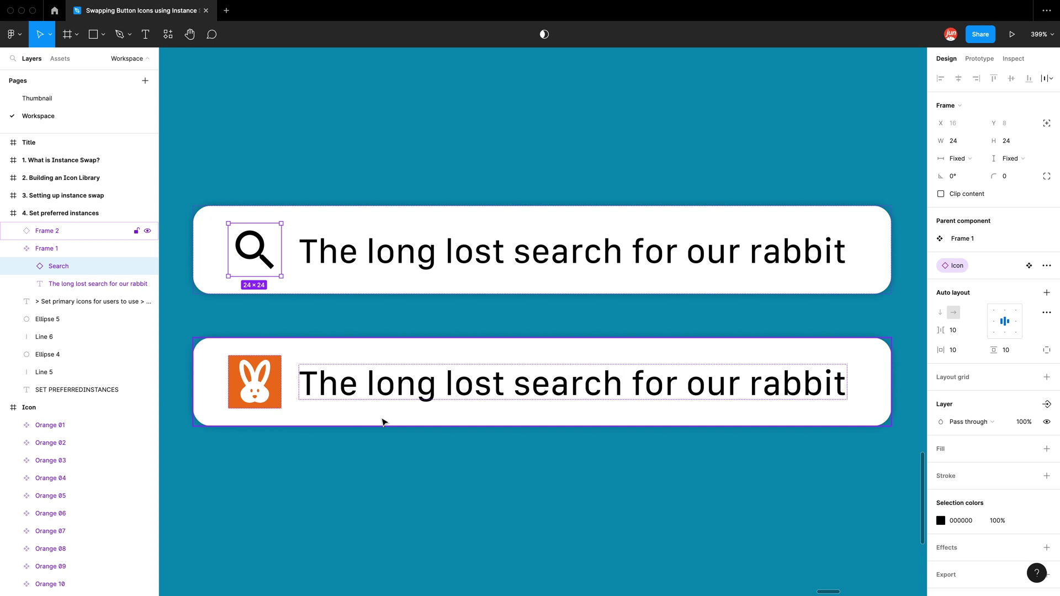
click(382, 455)
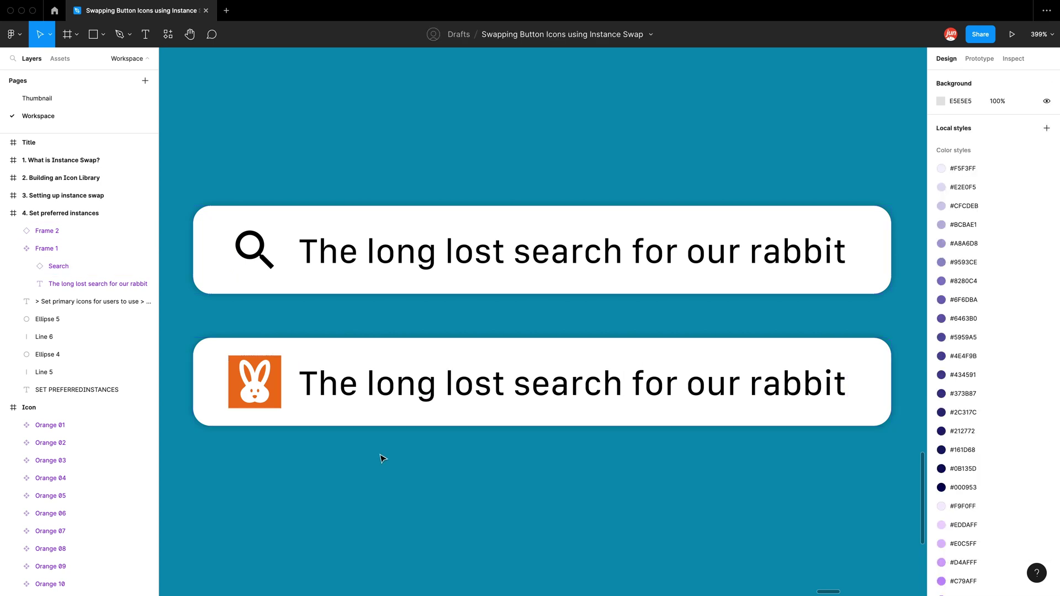
click(482, 291)
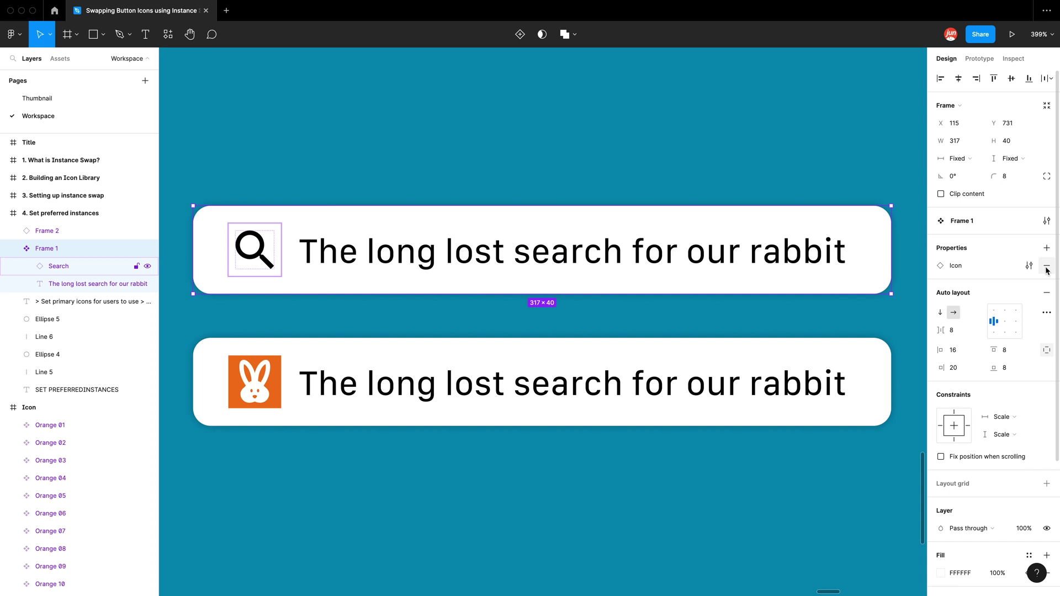
click(1046, 267)
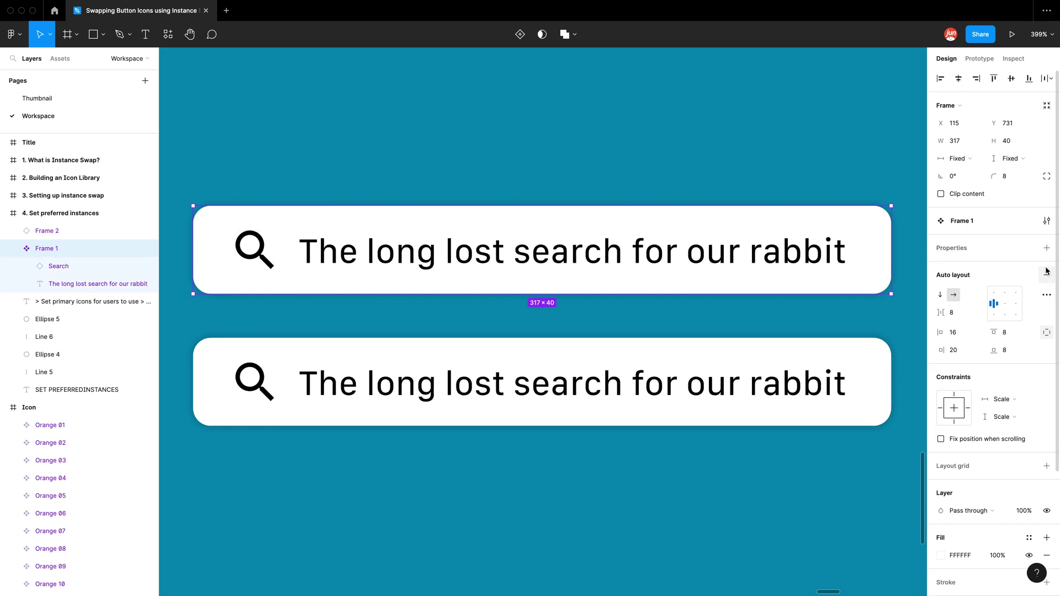